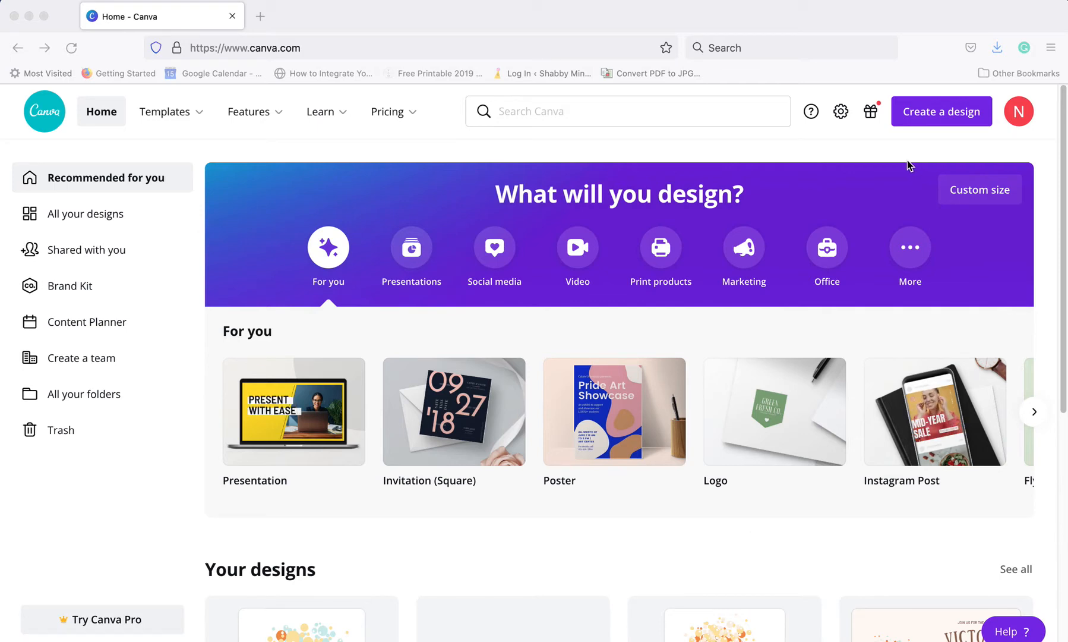
Create a new custom-size design measuring 8 × 10 inches.
click(931, 118)
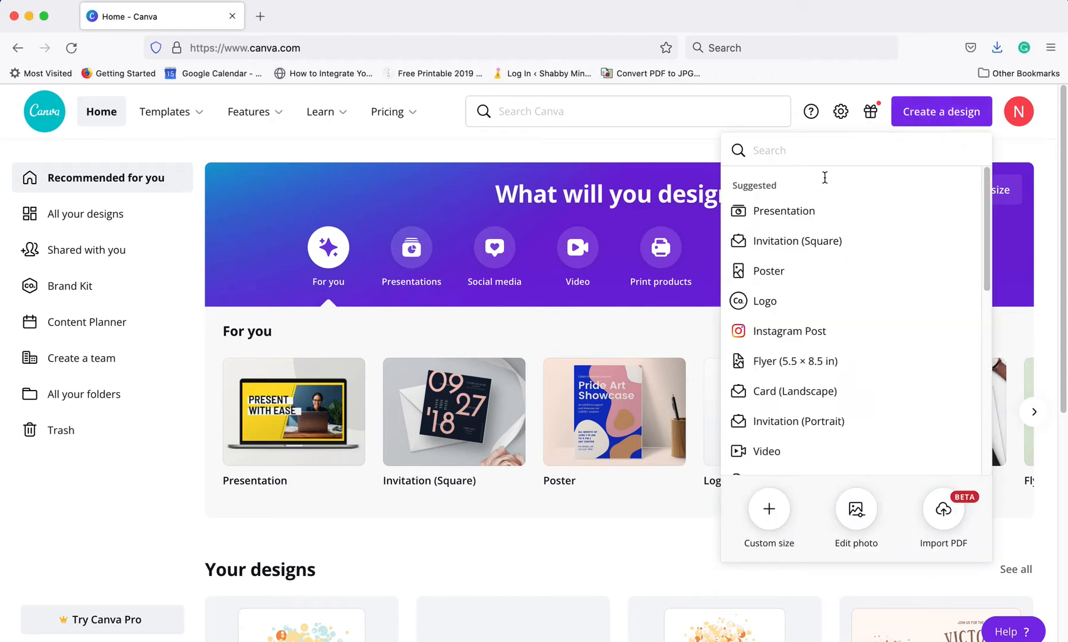
click(770, 510)
click(951, 196)
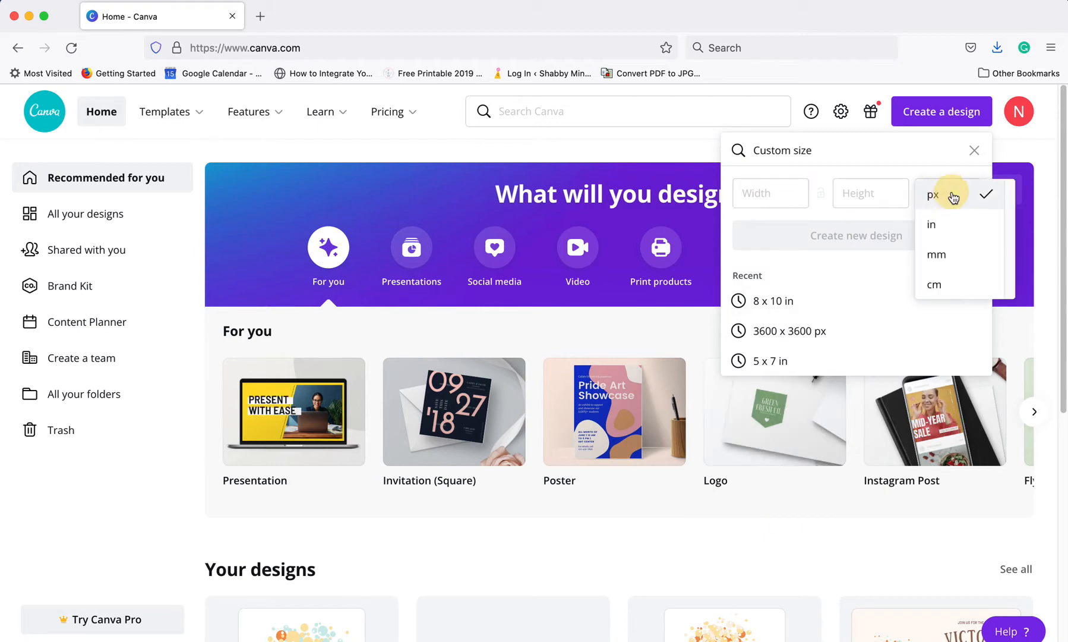
click(949, 226)
click(799, 194)
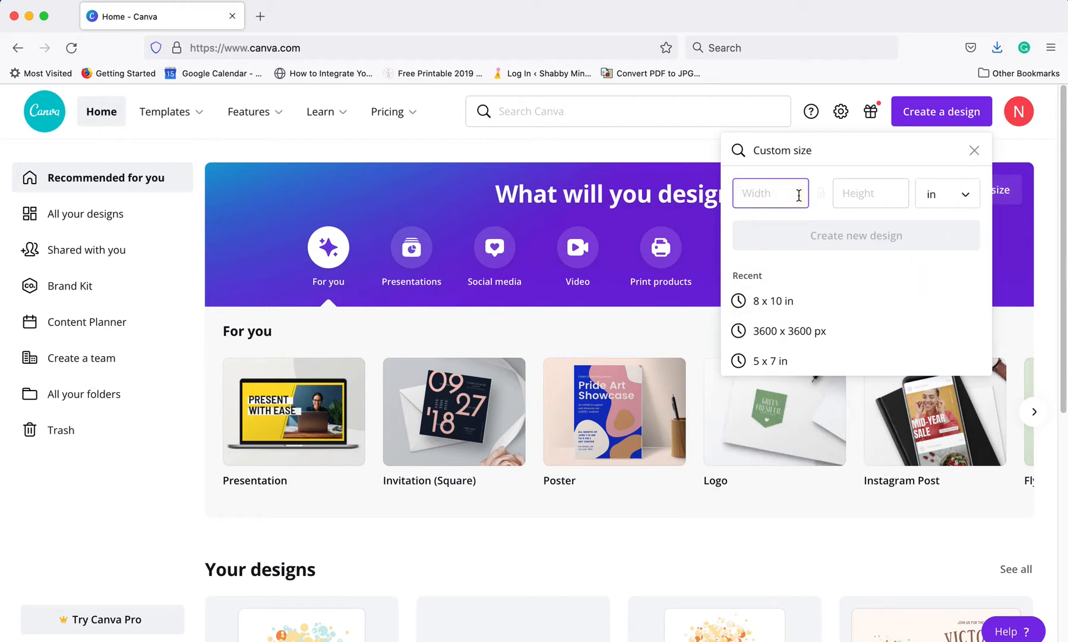
text(8)
click(851, 192)
text(10)
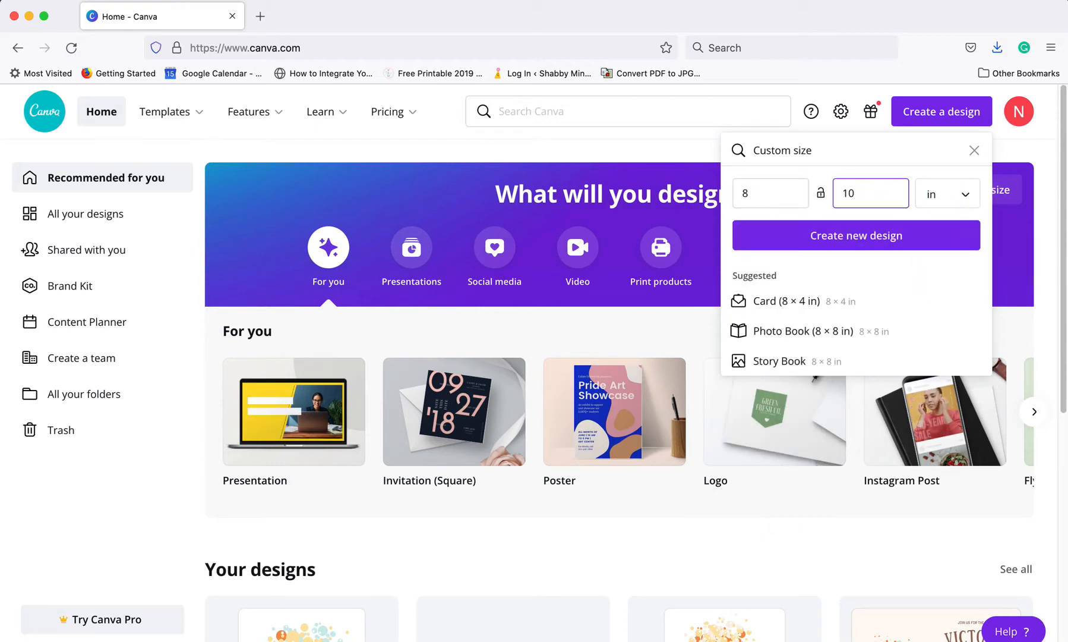
click(873, 236)
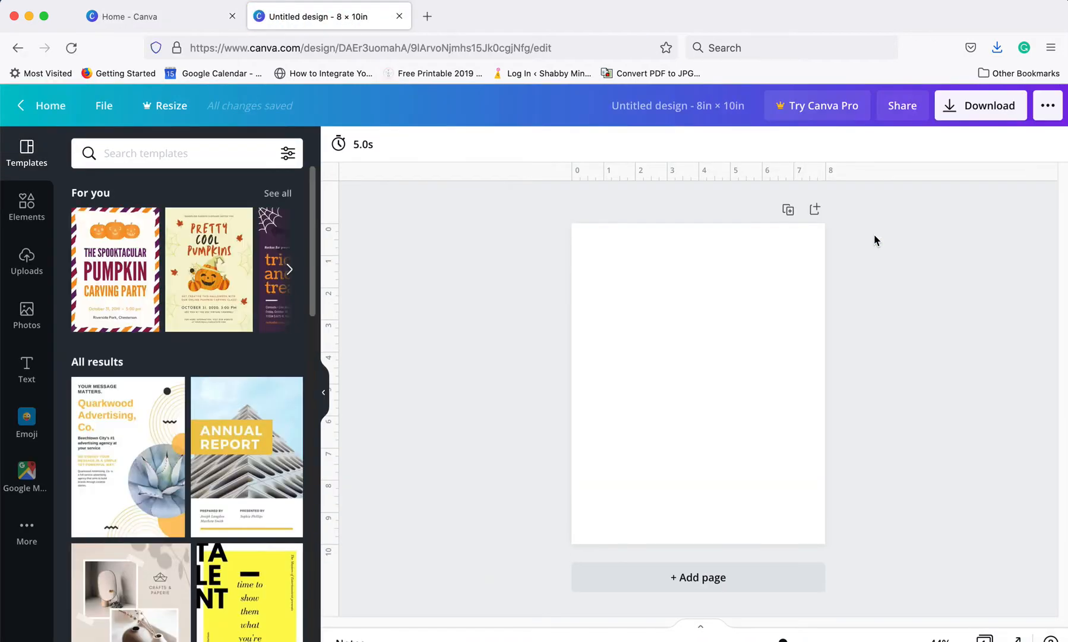
Search the elements for "circle" and add the irregular solid orange circle to the page.
click(26, 212)
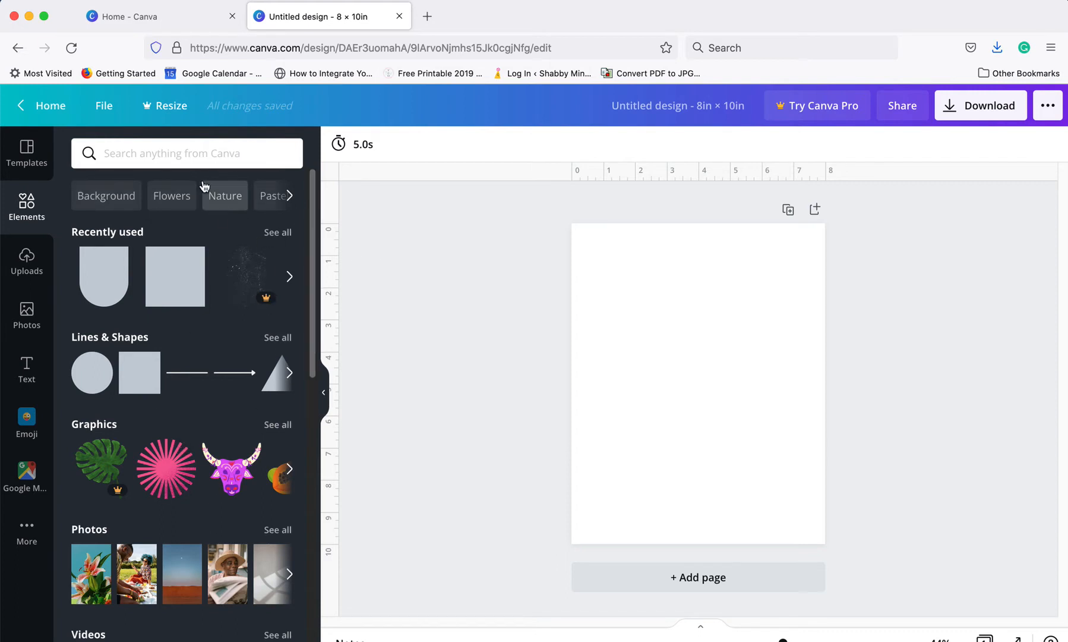
click(193, 157)
text(circle)
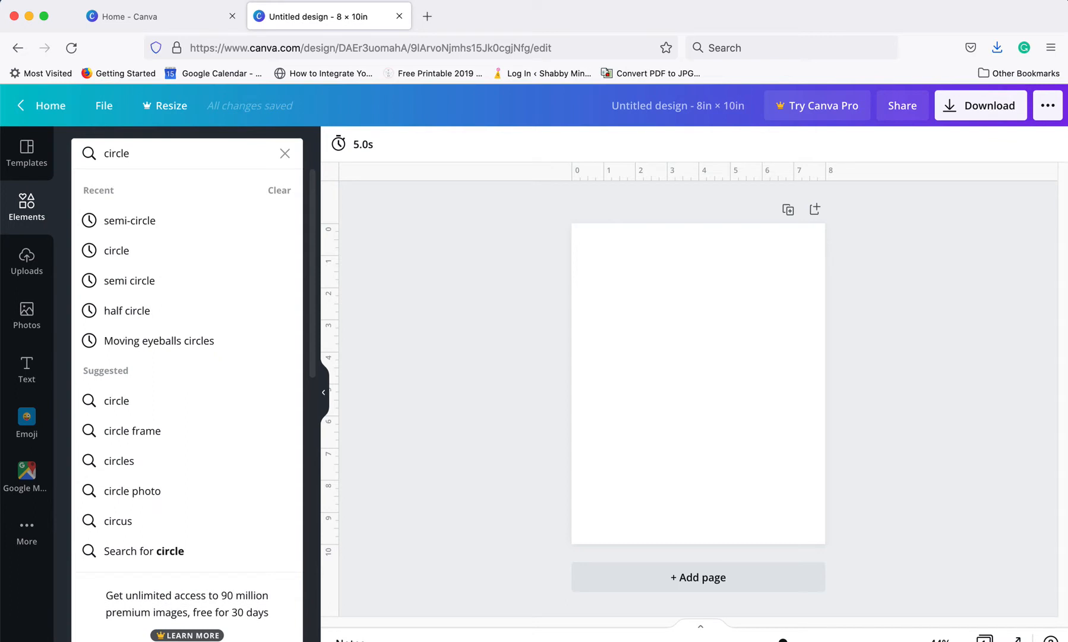
key(Return)
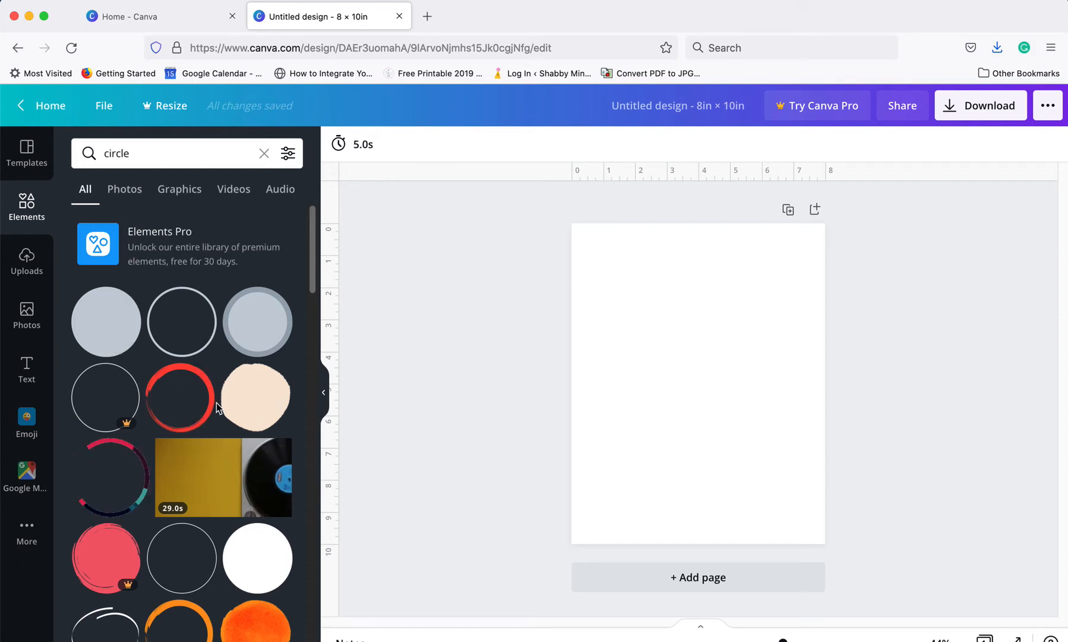
scroll(217, 403, down, 3)
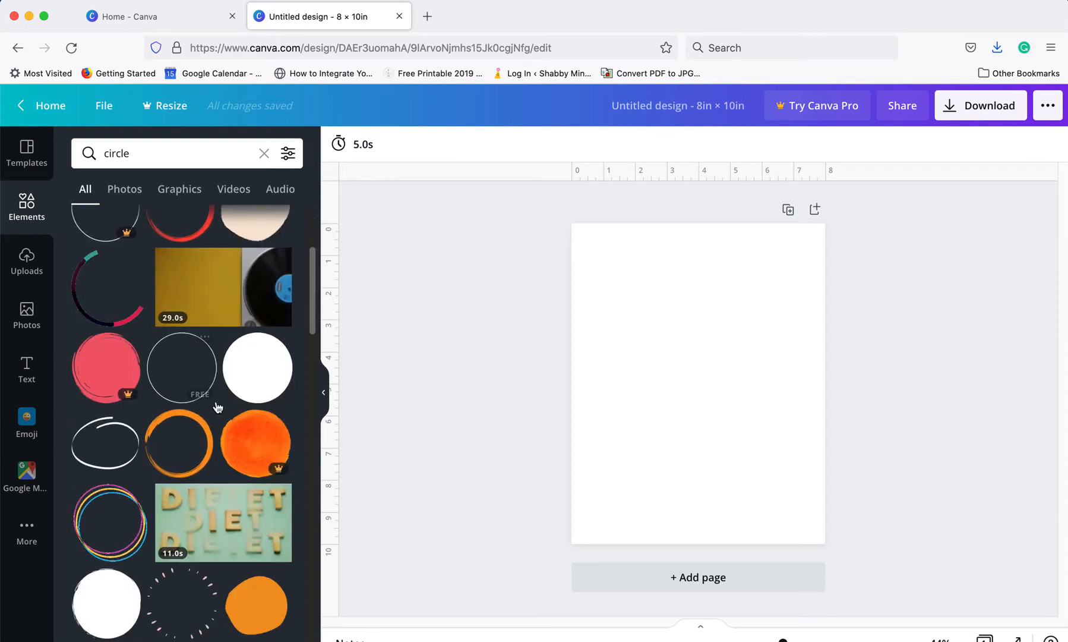
scroll(218, 407, down, 2)
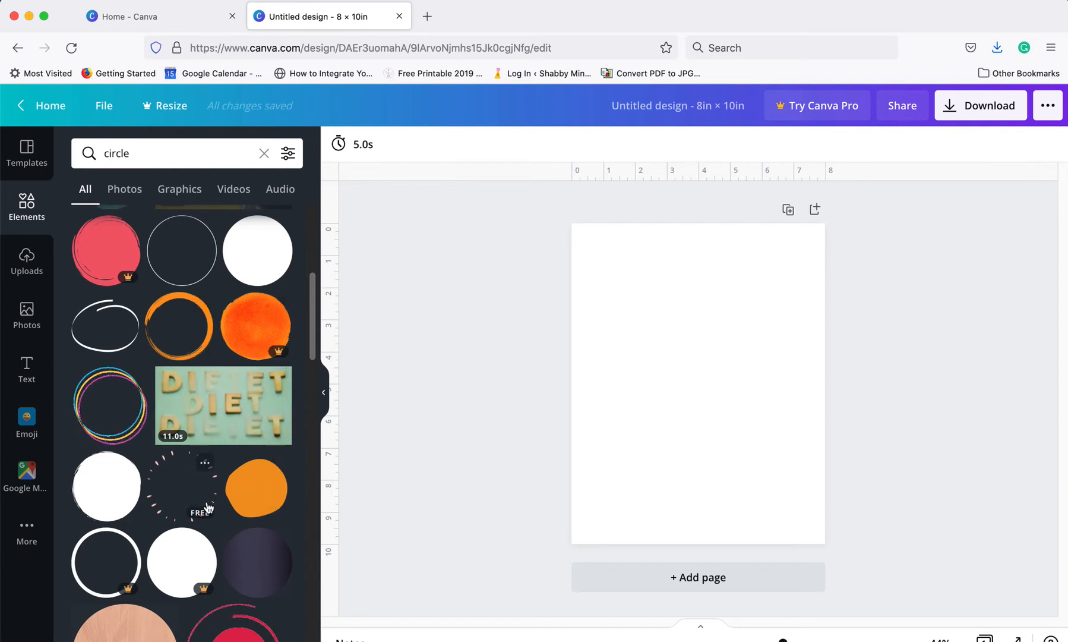
click(245, 494)
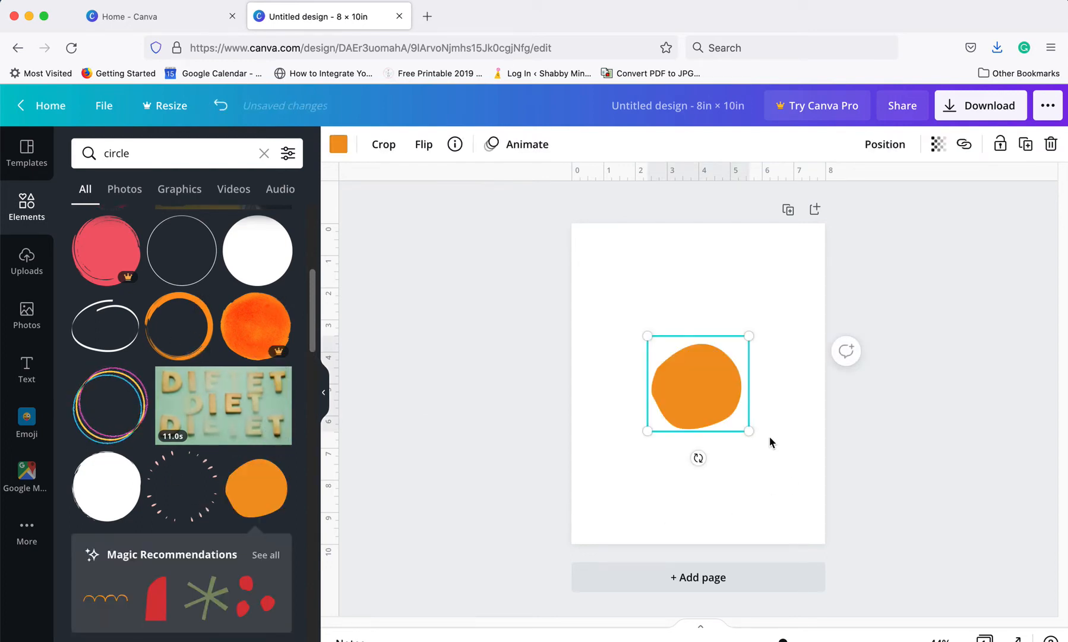
Enlarge the orange shape on the page to about 6.5 × 6 inches.
drag(752, 435, 770, 489)
drag(648, 336, 606, 289)
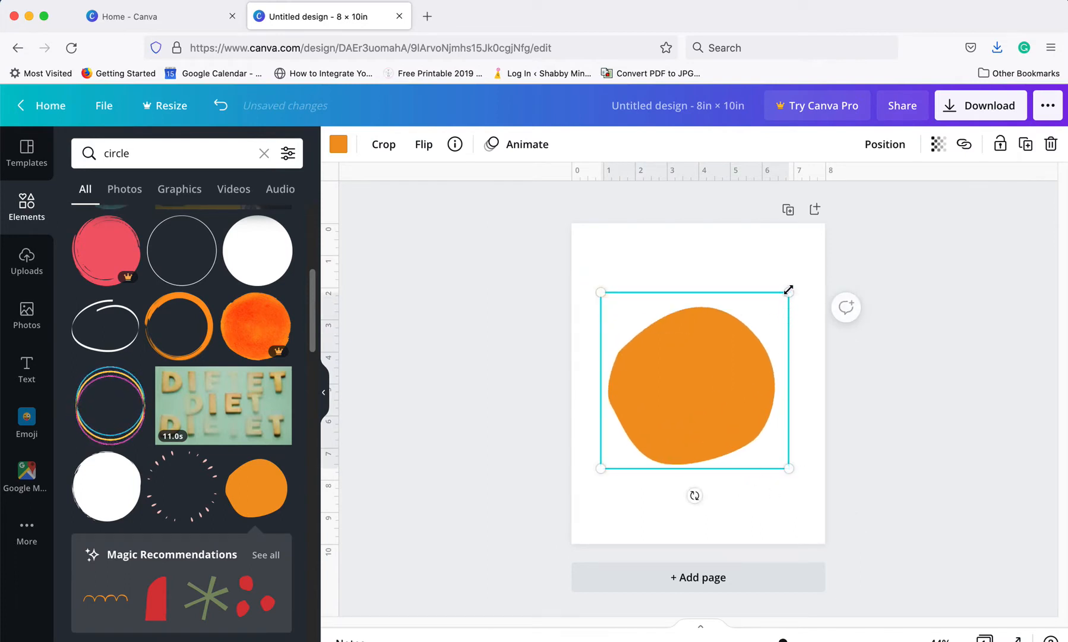
drag(788, 291, 798, 282)
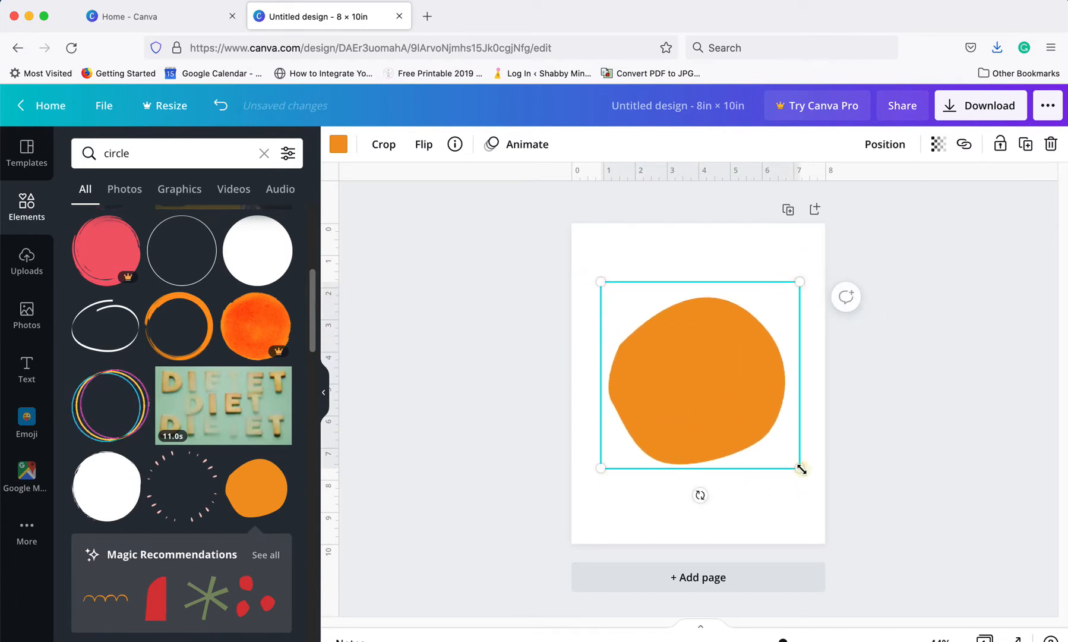
drag(801, 469, 804, 482)
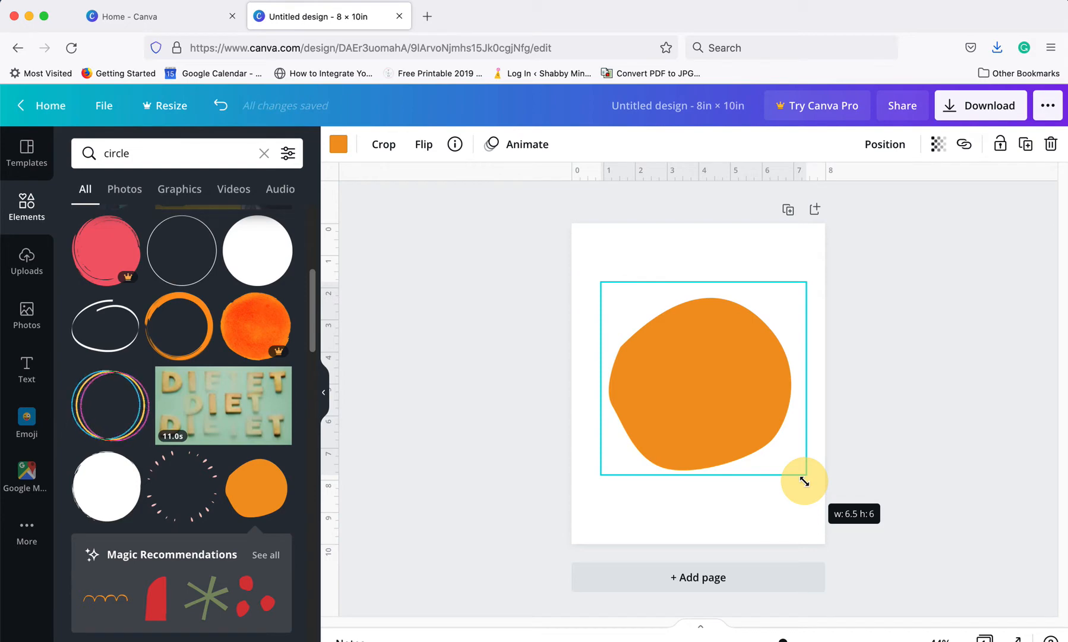
Rotate the orange shape about 60 degrees counterclockwise, shift it to sit near the page's middle, and deselect it.
drag(703, 501, 806, 436)
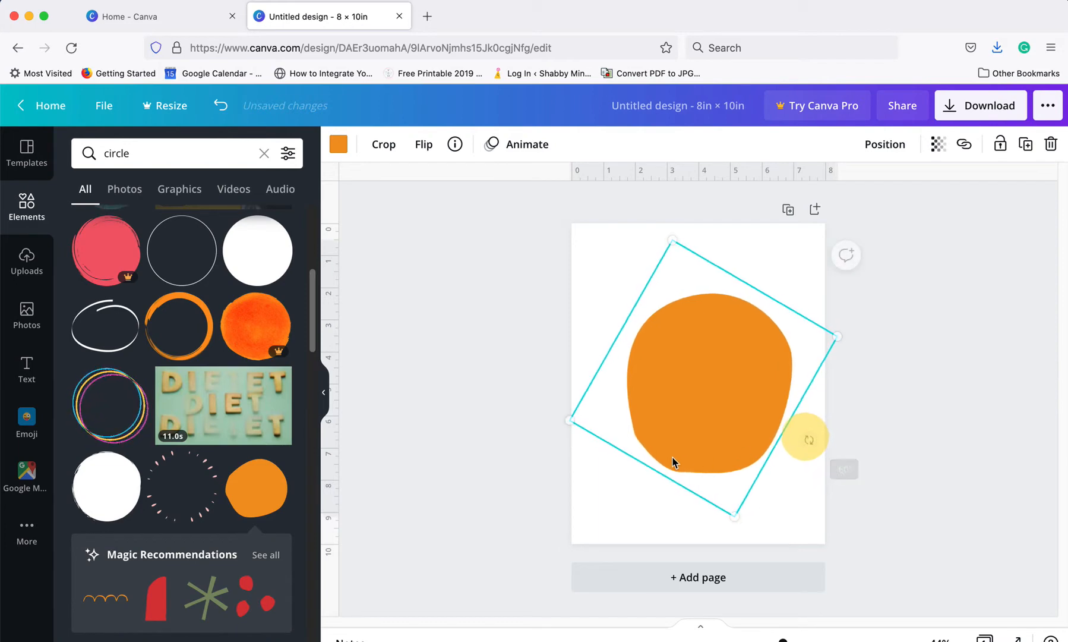
drag(709, 429, 698, 418)
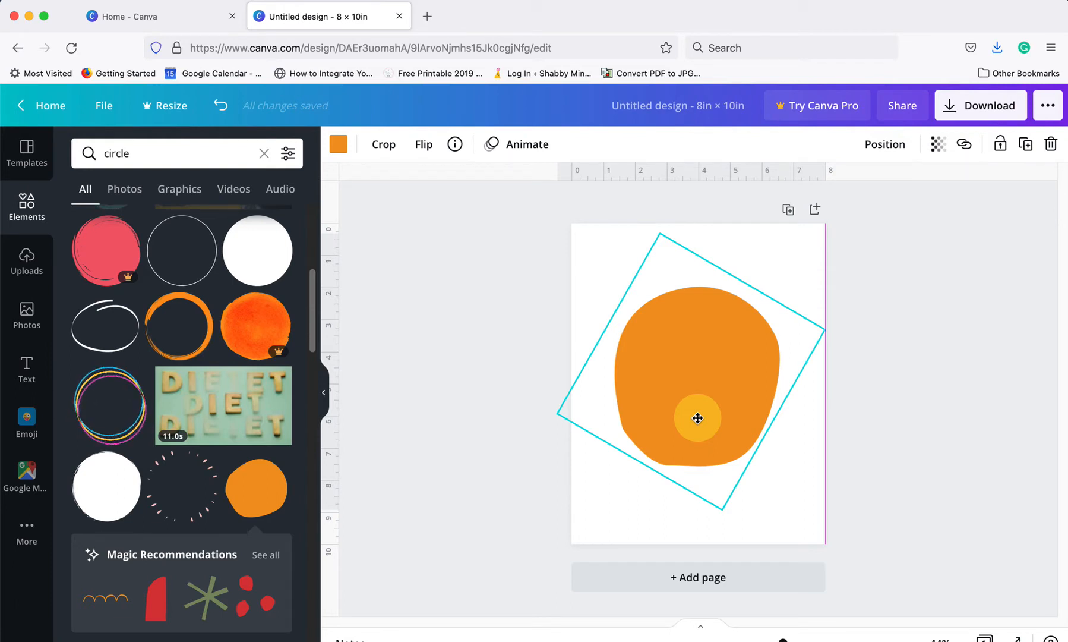
drag(698, 418, 699, 418)
click(493, 338)
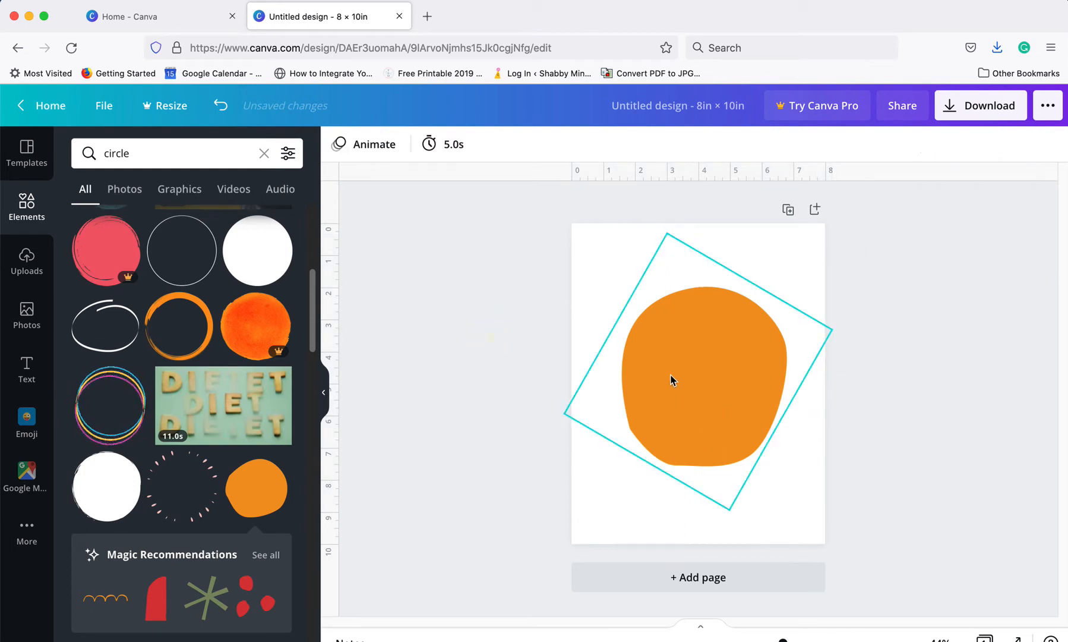
Recolor the orange shape with the light pink hex color #fdd8d1 and clear the color search.
click(675, 377)
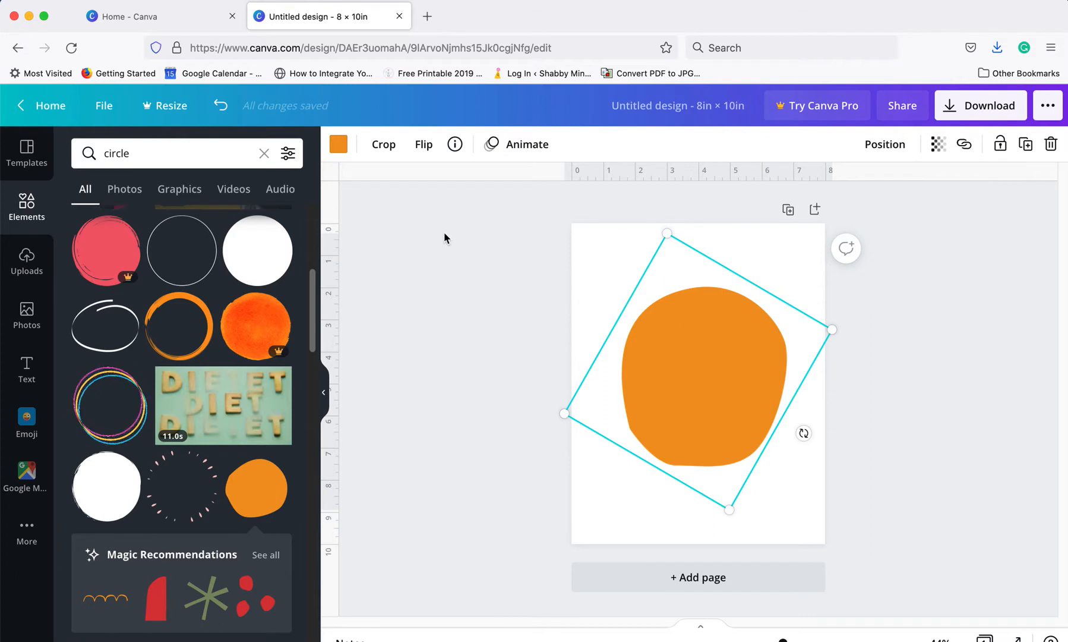
click(338, 146)
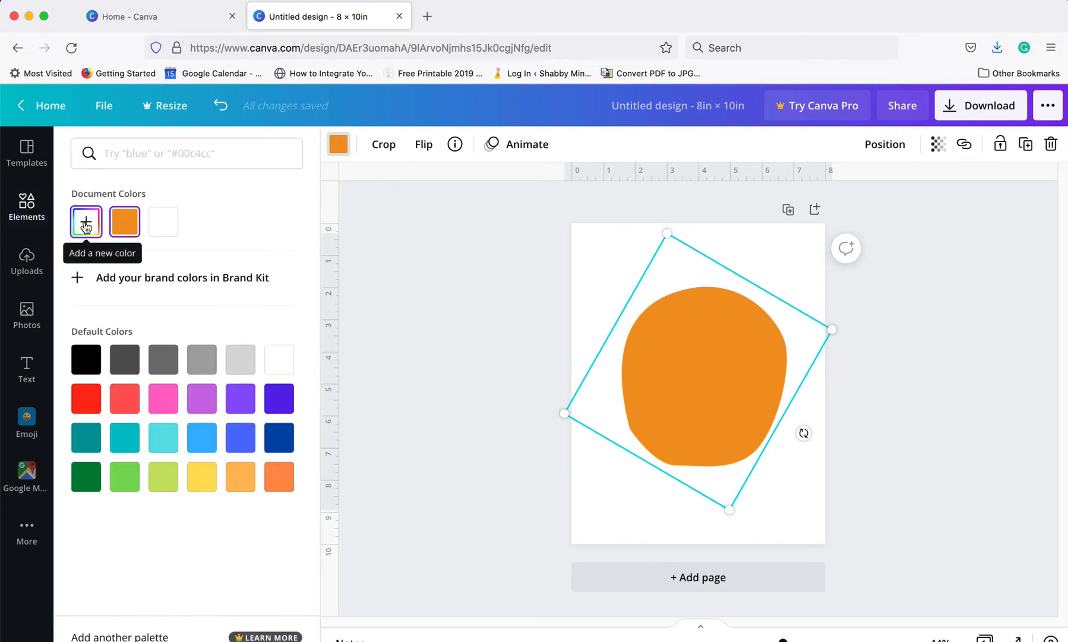
click(161, 156)
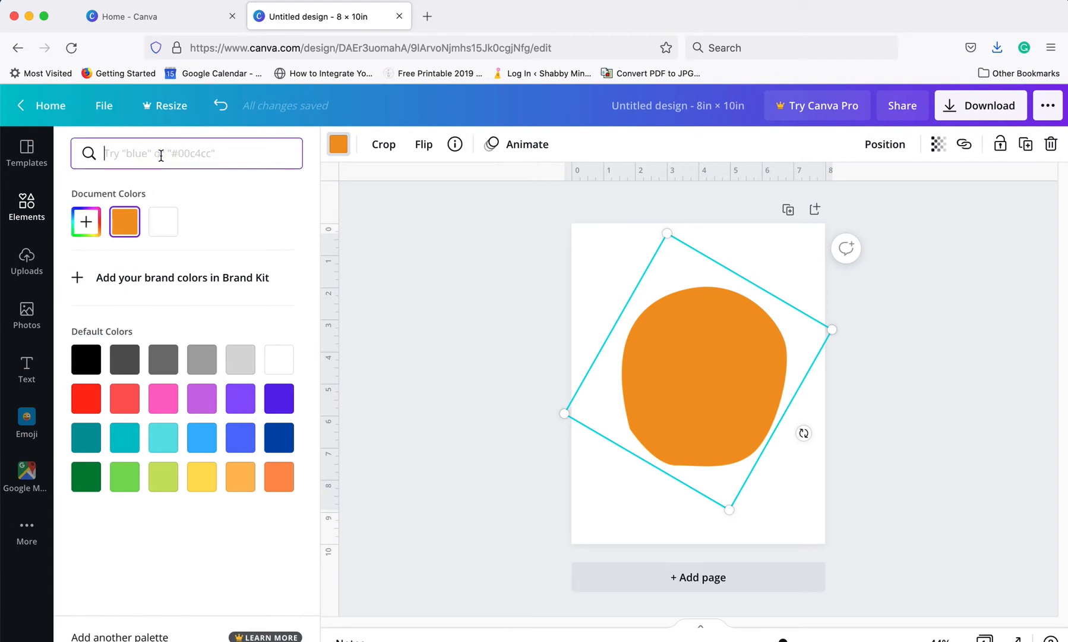
text(#)
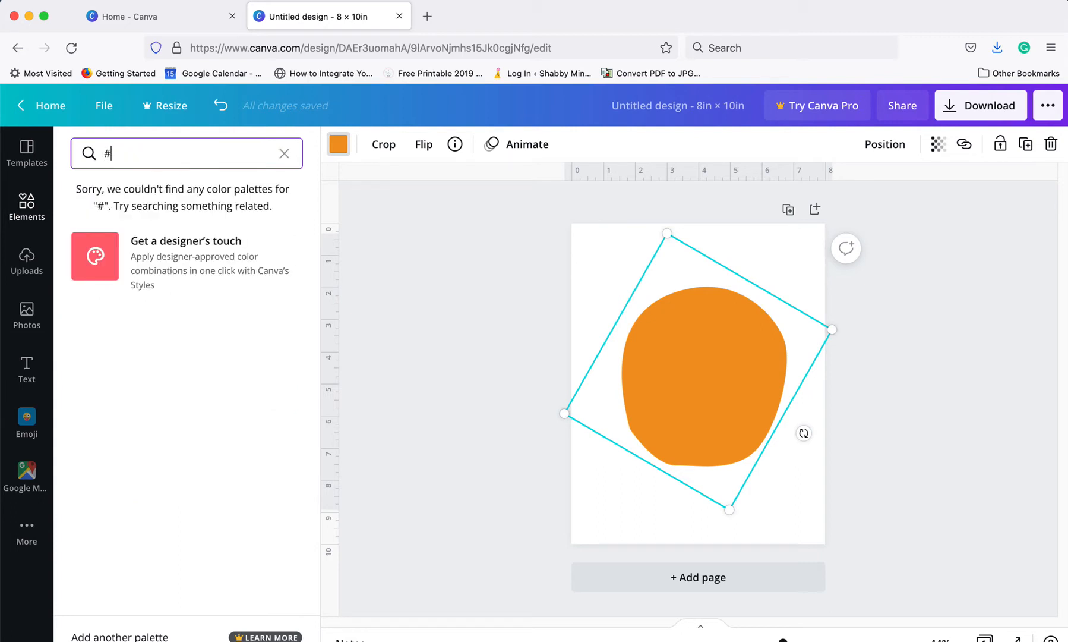
text(fdd)
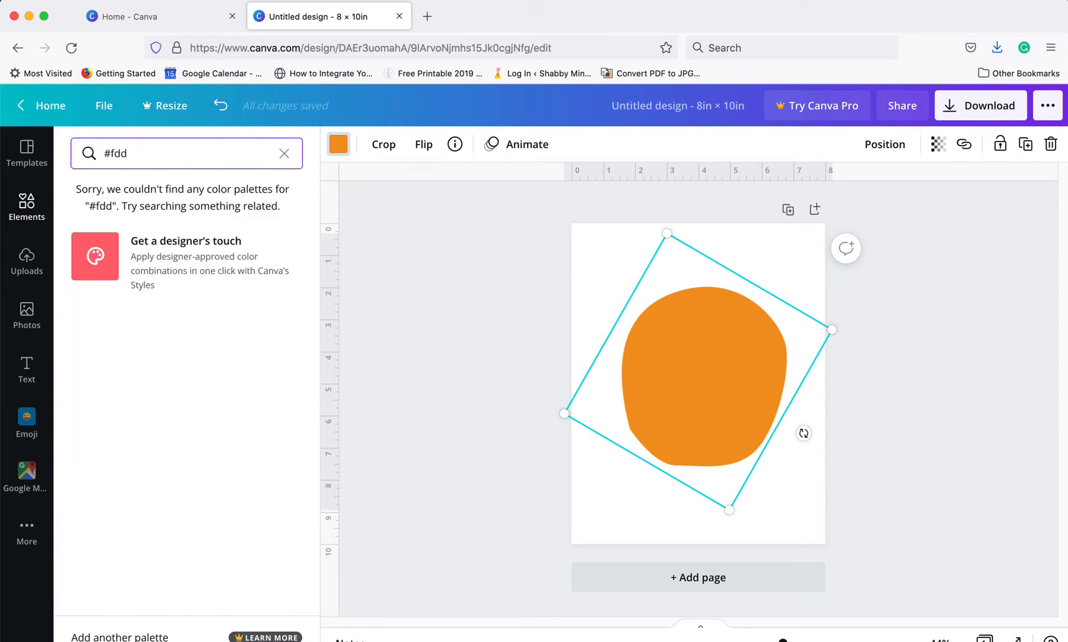
text(8d1)
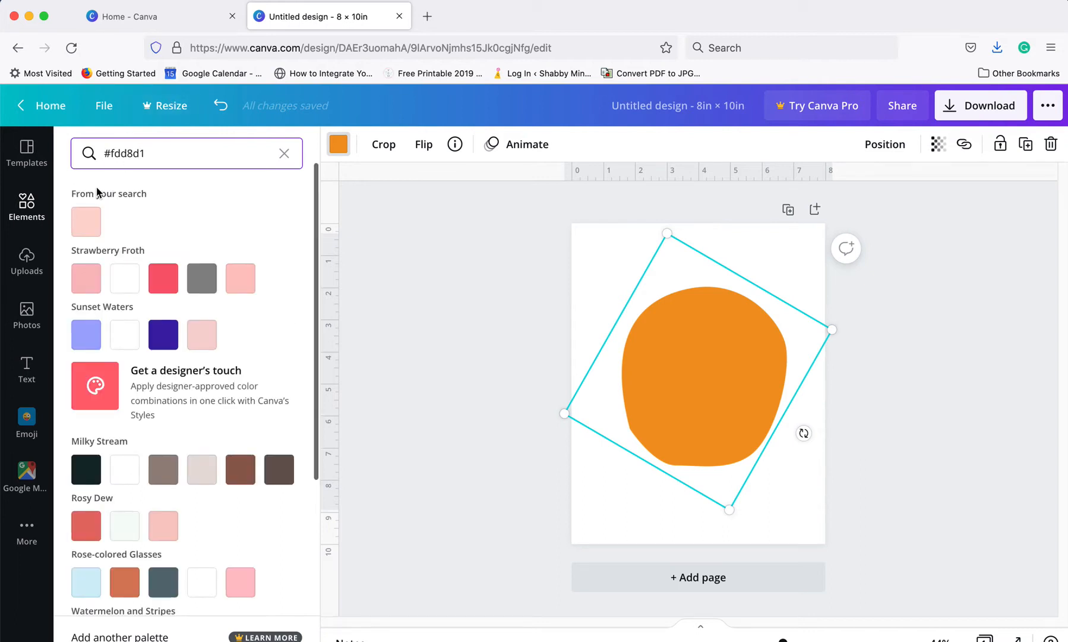
click(86, 221)
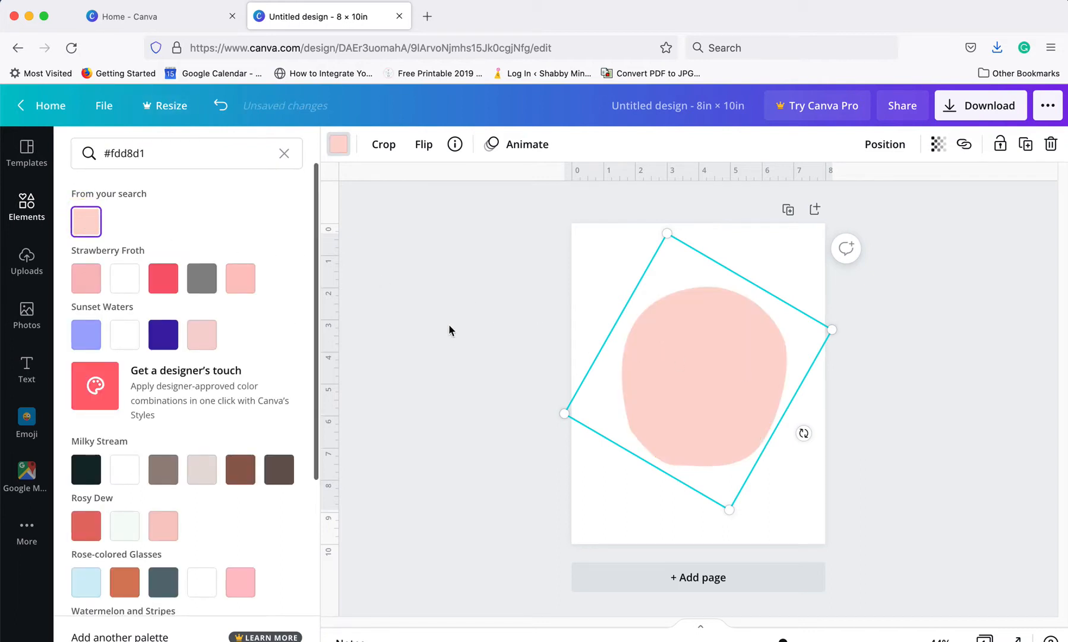
click(284, 153)
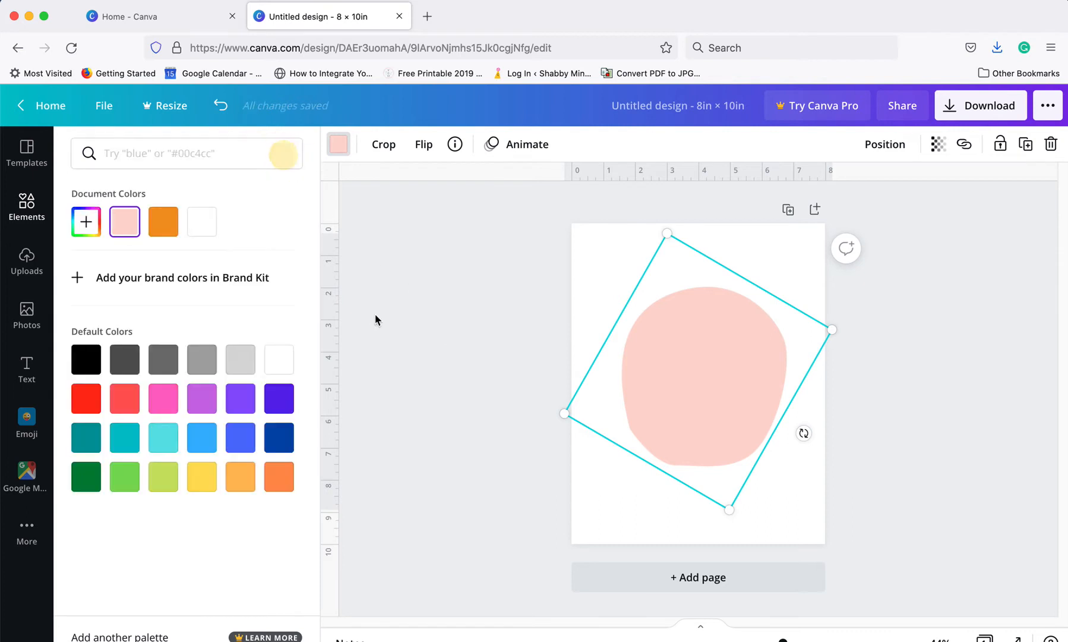
Try custom brown and green colors on the shape, ending with the pale green #C2DBCA.
click(91, 216)
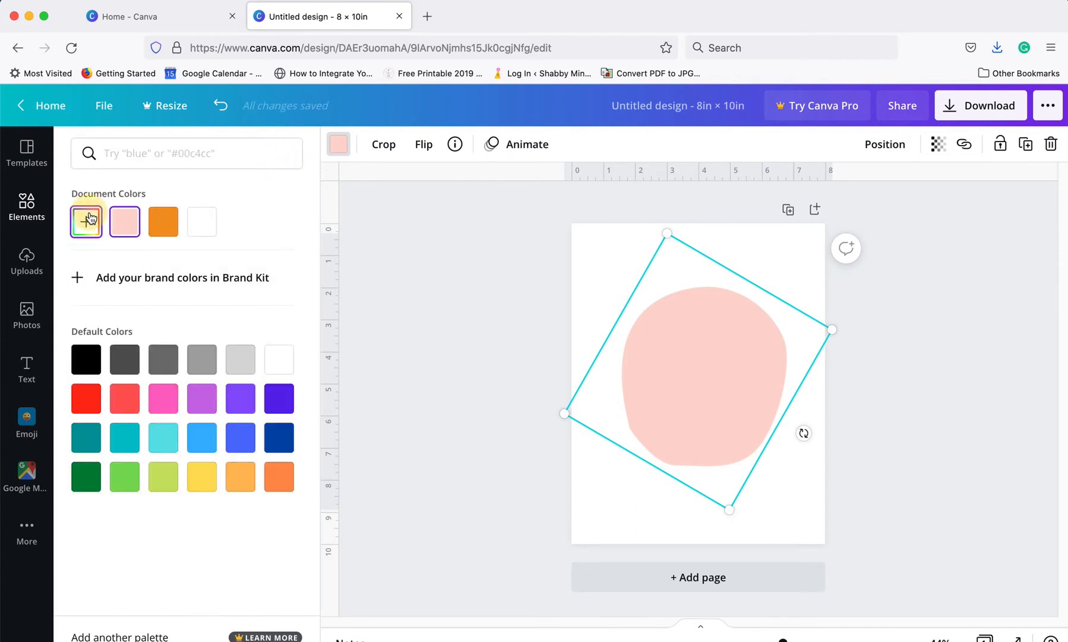
click(164, 291)
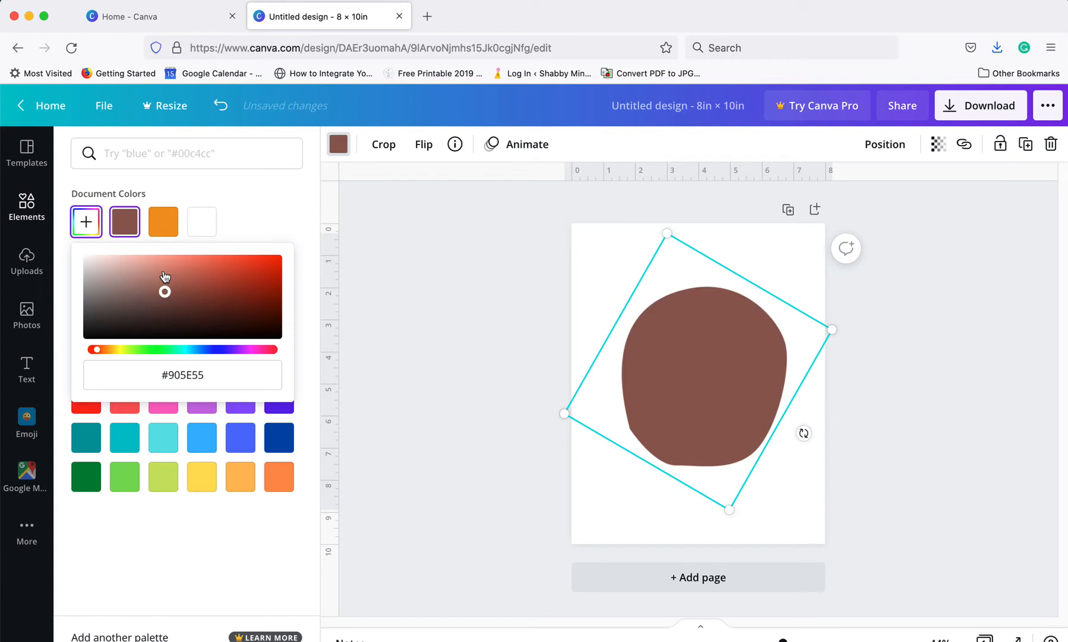
click(163, 277)
click(120, 284)
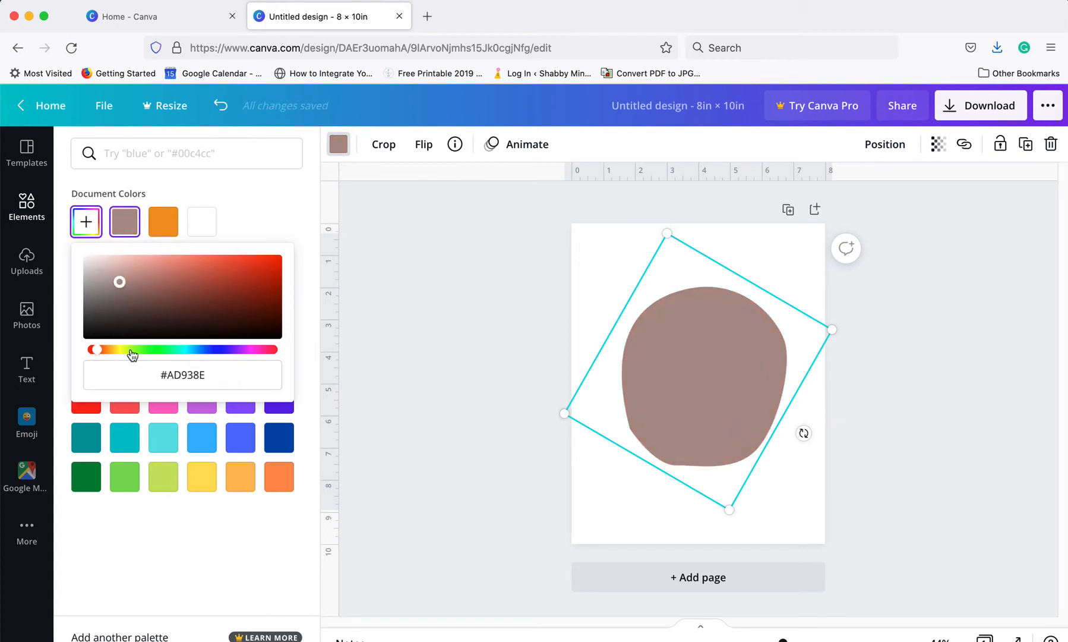
drag(96, 349, 162, 349)
click(110, 271)
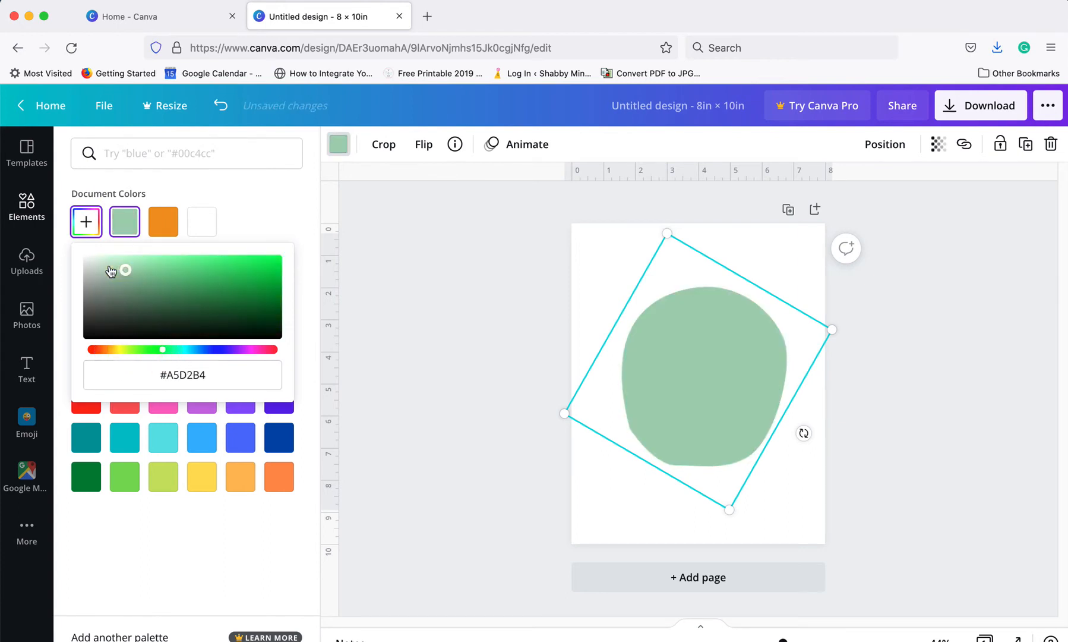
click(106, 267)
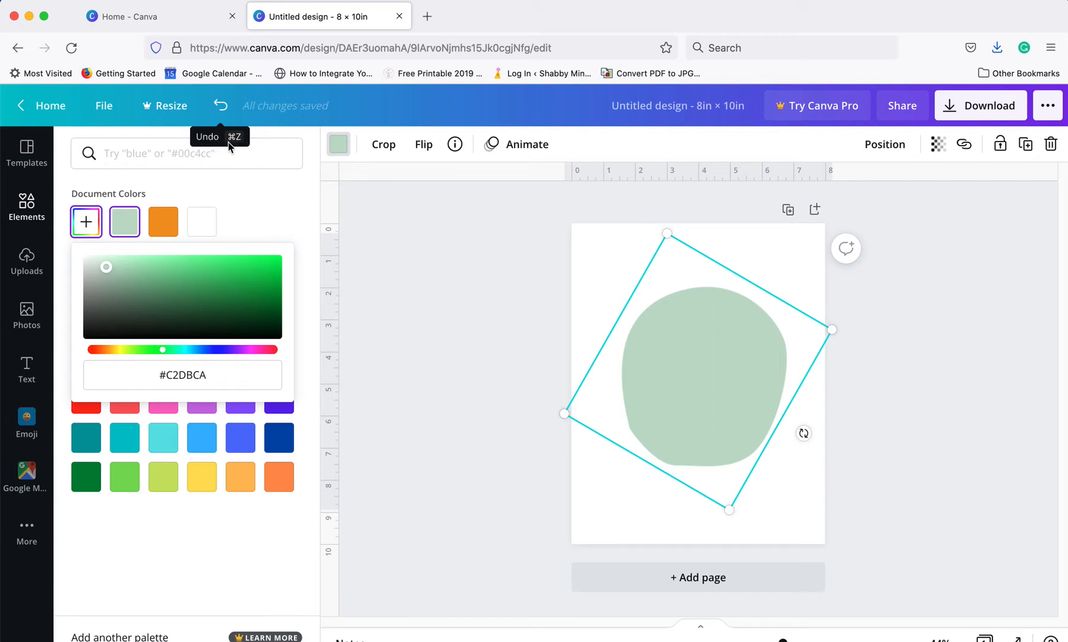
Undo the custom color trials back to the light pink fill and deselect the shape.
click(224, 106)
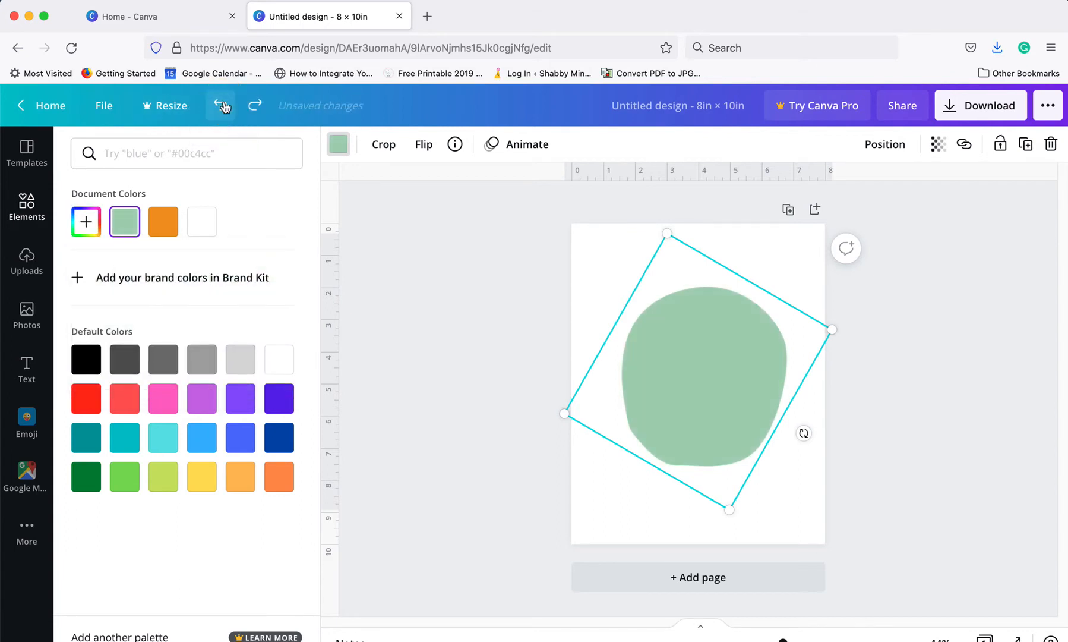
click(224, 106)
click(224, 106)
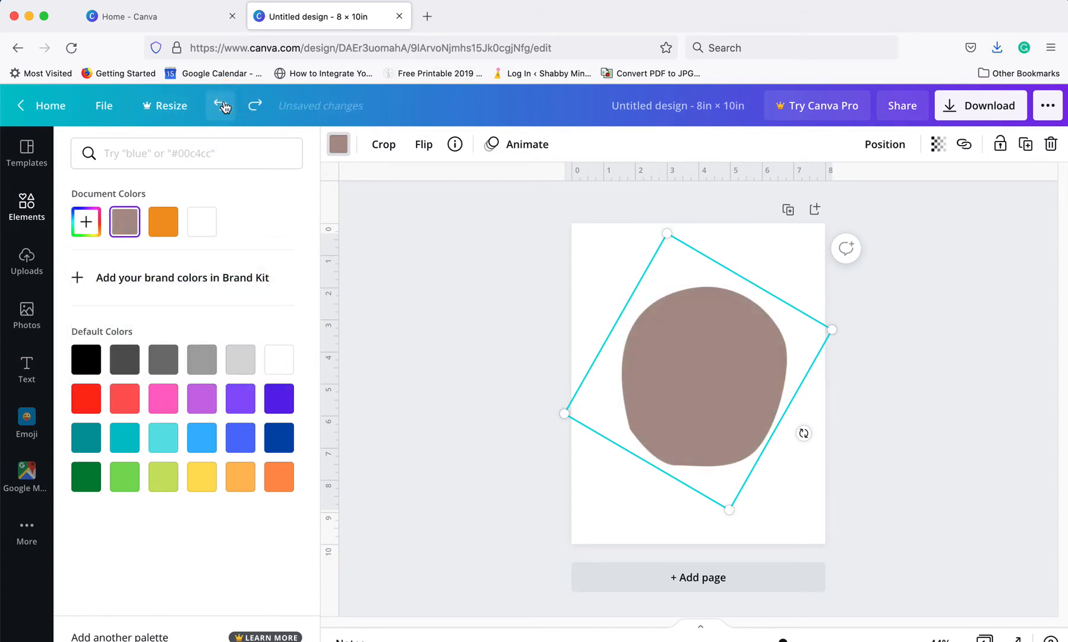
click(224, 106)
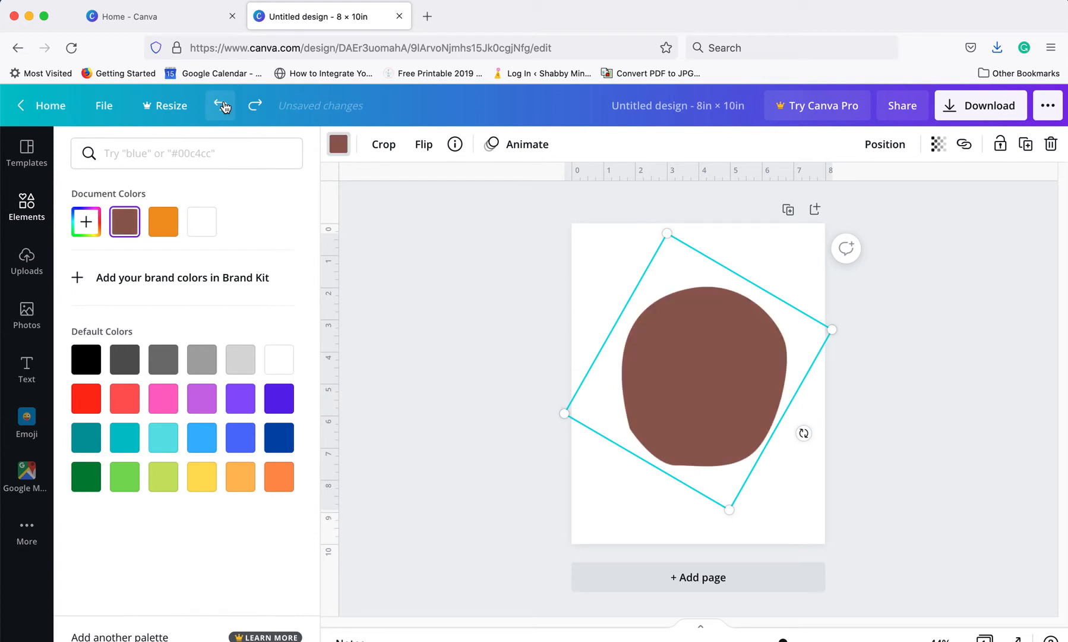
click(224, 106)
click(463, 374)
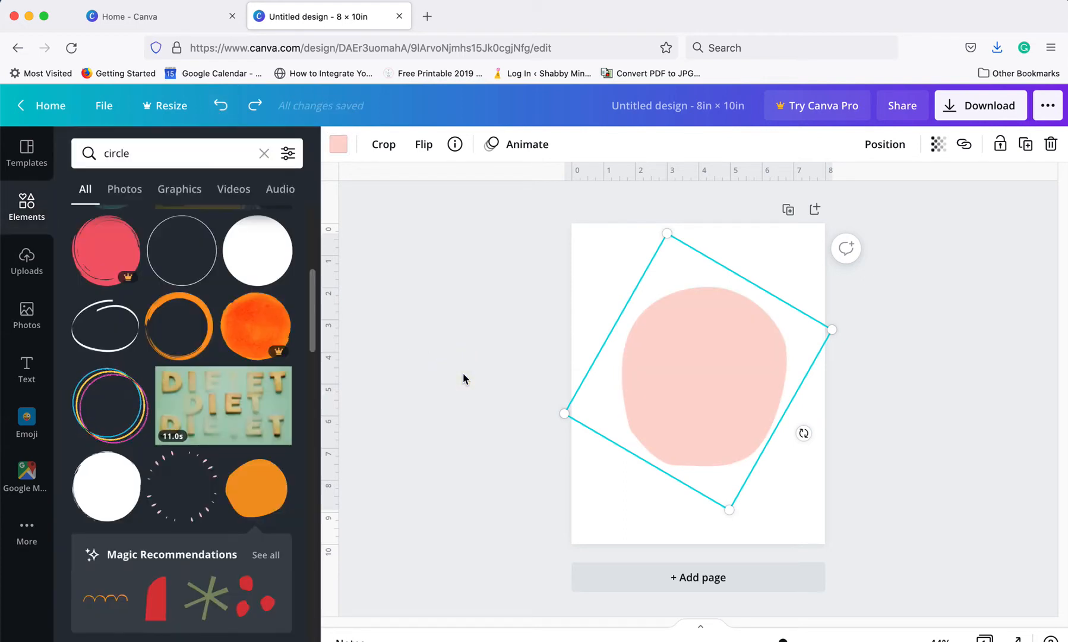
click(463, 374)
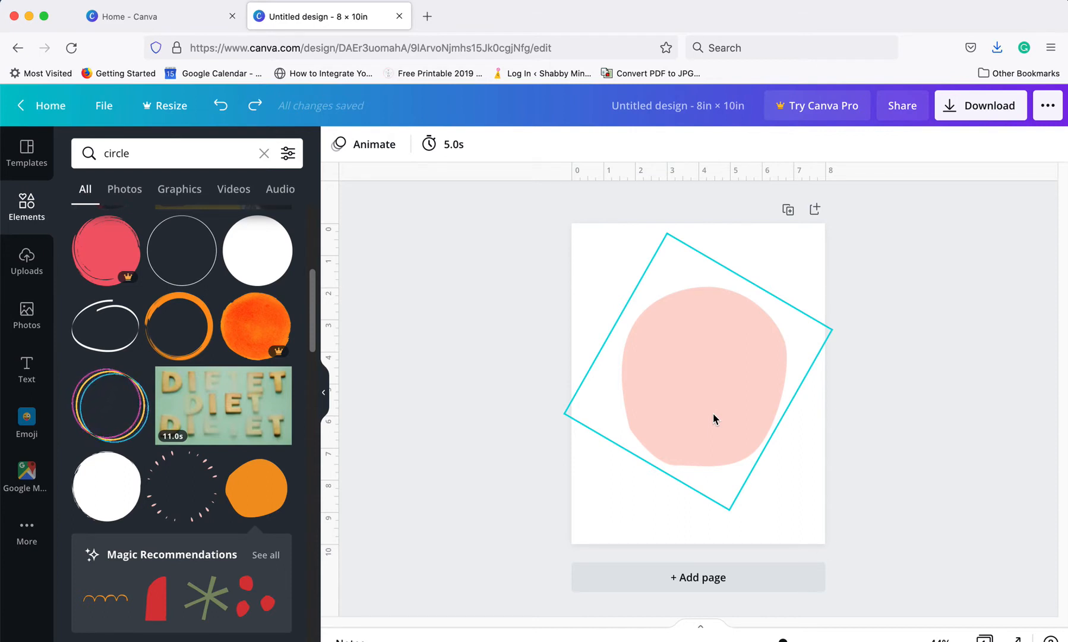
Search the elements for "oval" and add the solid white oval to the page.
click(329, 212)
click(142, 153)
drag(143, 153, 105, 149)
text(oval)
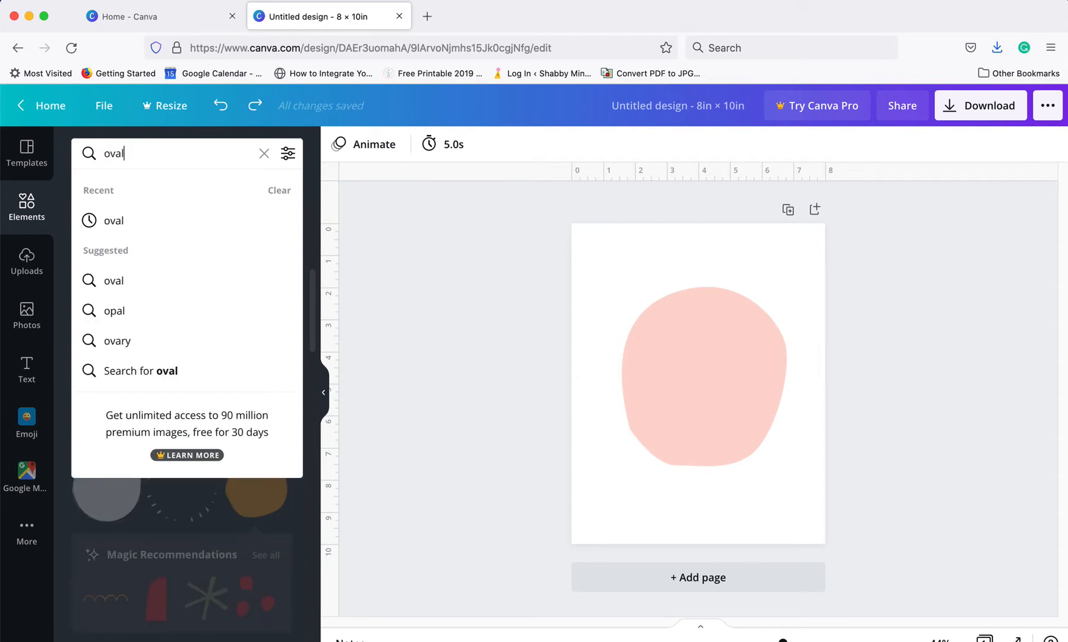
key(Return)
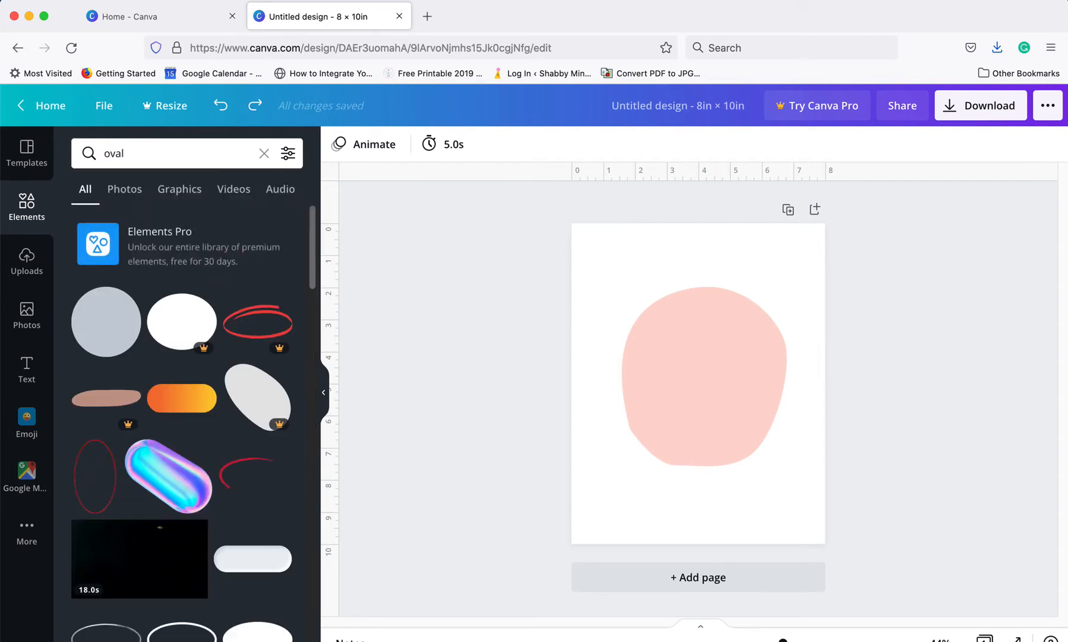
scroll(261, 410, down, 5)
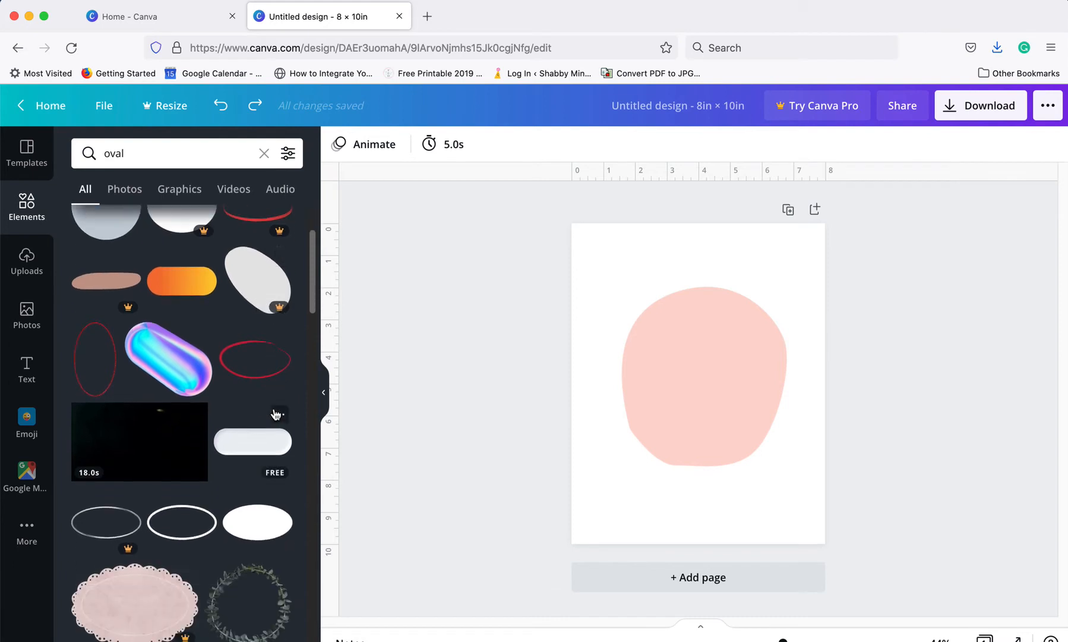
click(265, 445)
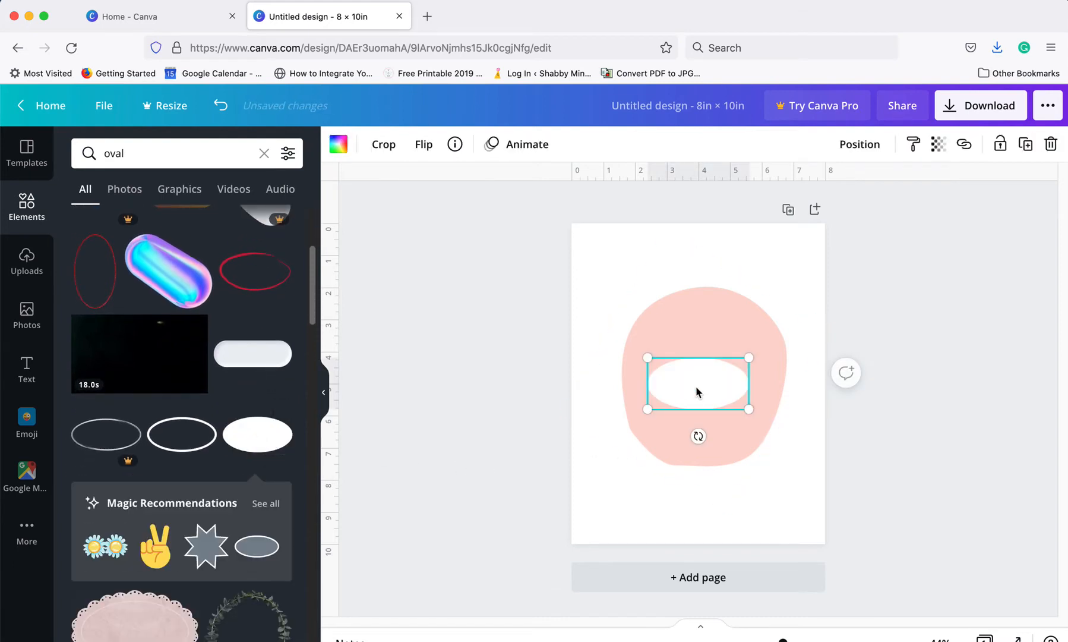
Move the white oval to the pink shape's lower-left edge and rotate it to a steep tilt with its upper end leaning right.
drag(693, 387, 659, 475)
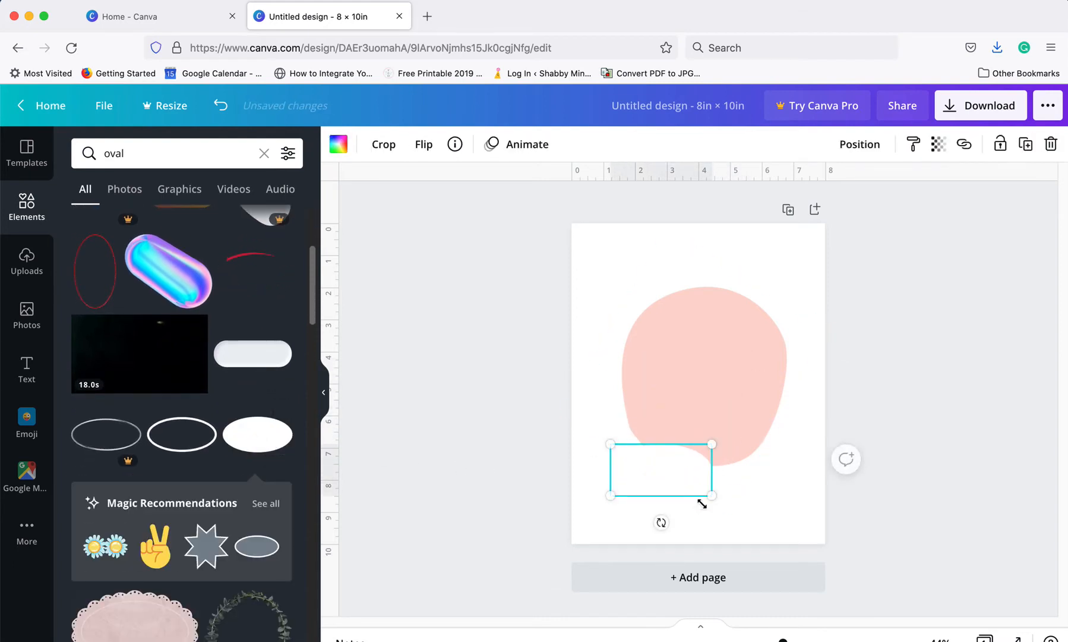
drag(661, 523, 712, 492)
Fill the oval with the document's light pink, shrink it into a small foot under the pink shape's lower left, and deselect it.
click(338, 144)
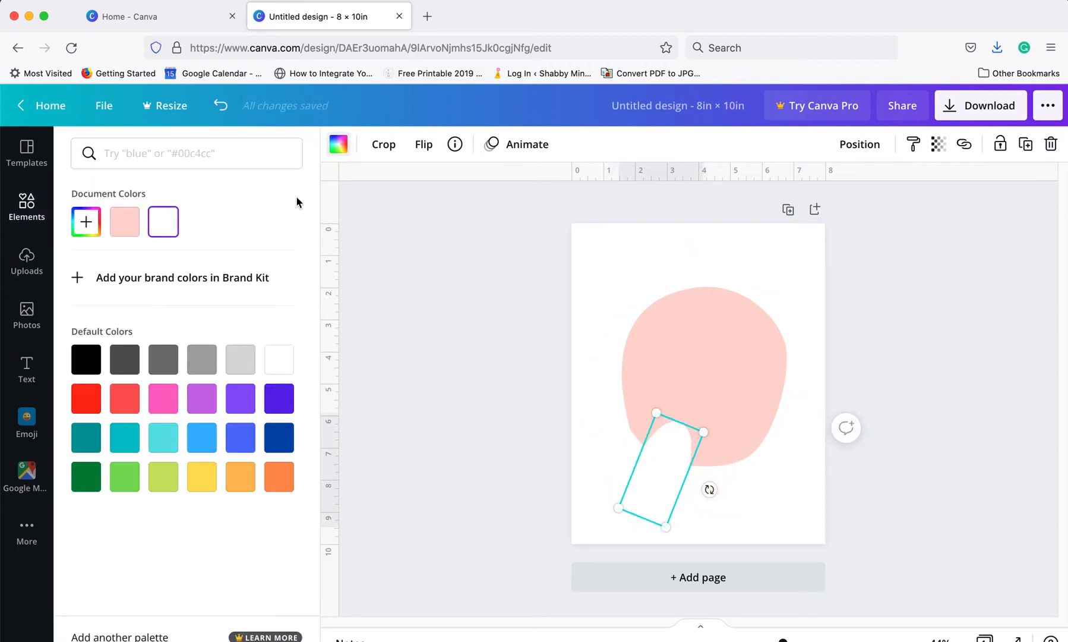
click(124, 221)
drag(703, 432, 652, 460)
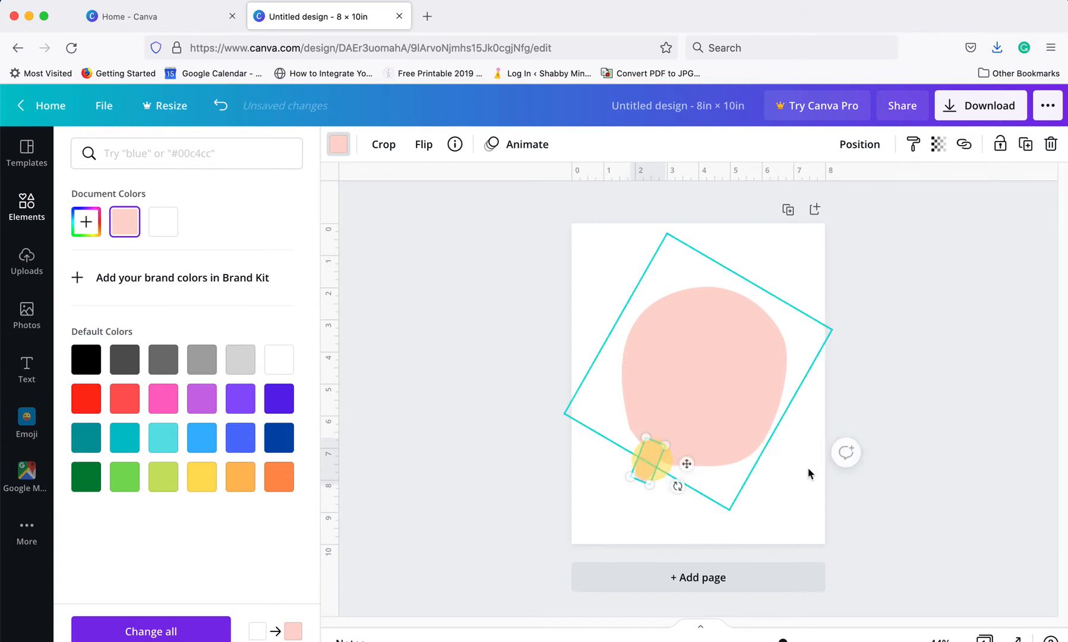
click(927, 466)
click(929, 471)
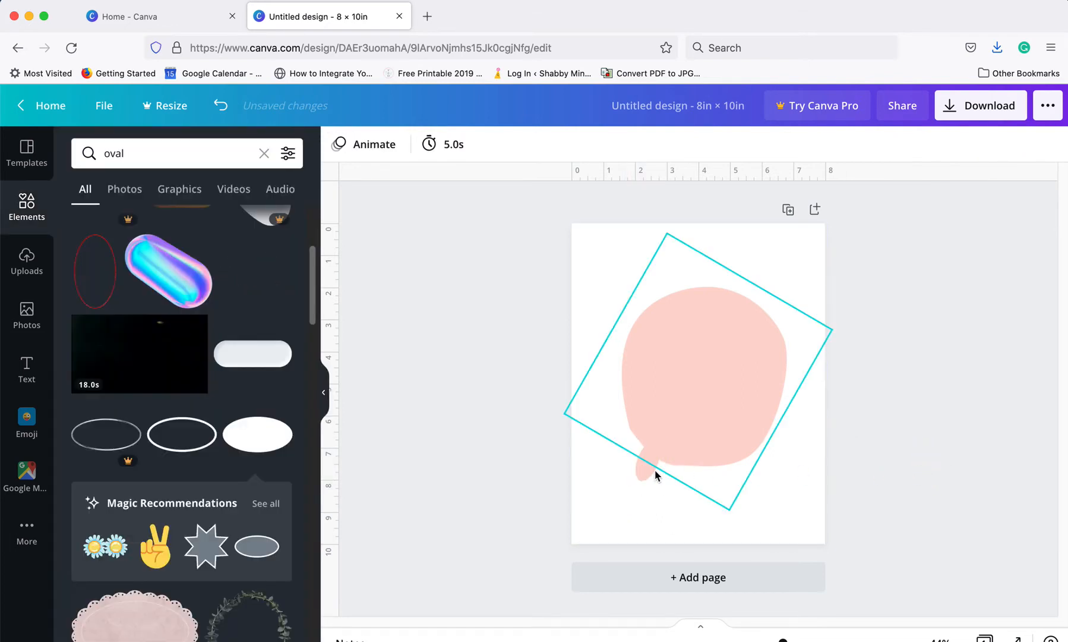
click(638, 470)
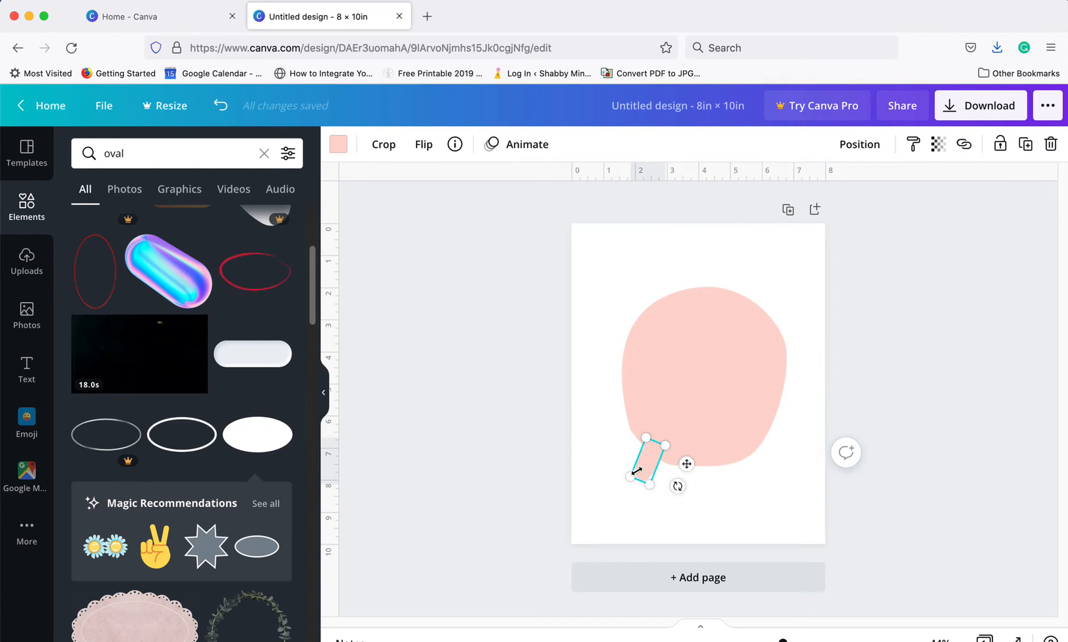
drag(636, 470, 781, 474)
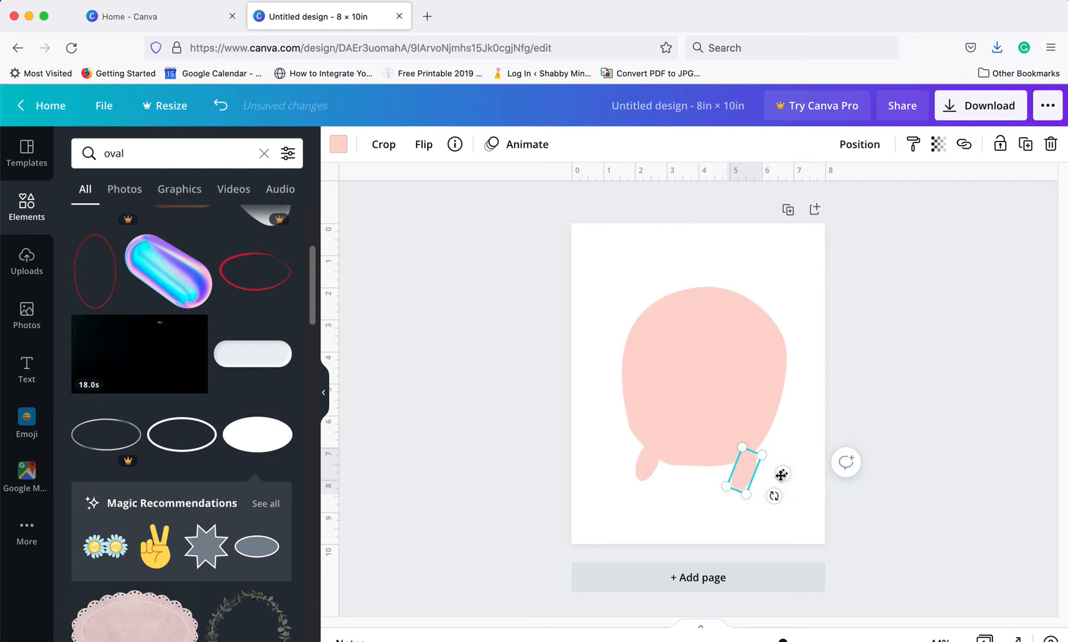
key(Delete)
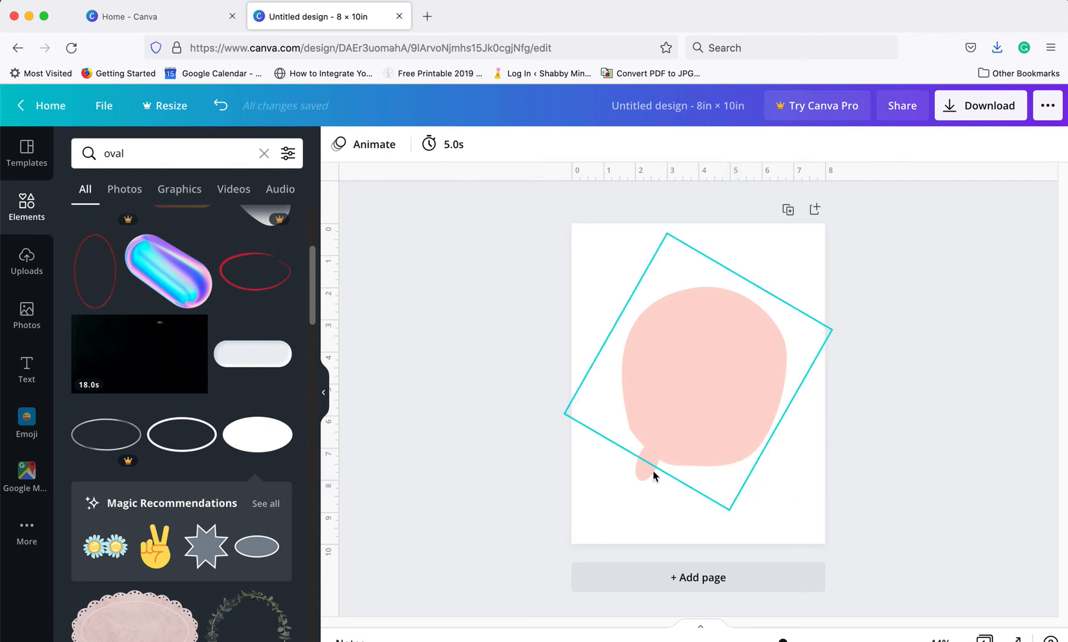
Place a copy of the small oval foot under the pink shape's lower right, tilted to mirror the left one, and deselect it.
click(637, 474)
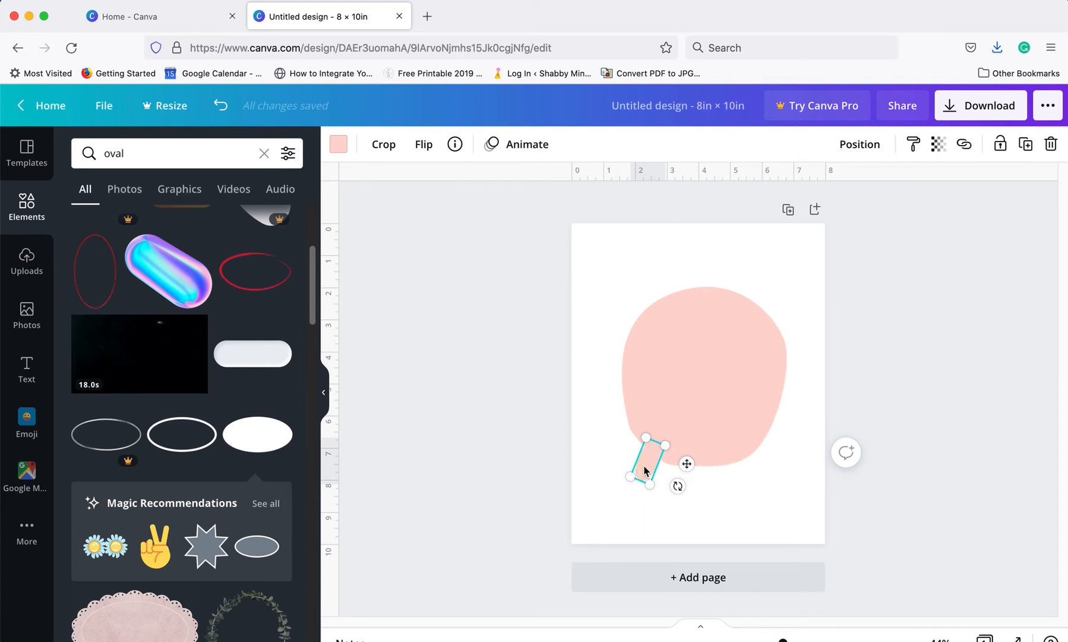
drag(645, 470, 823, 446)
drag(754, 464, 753, 458)
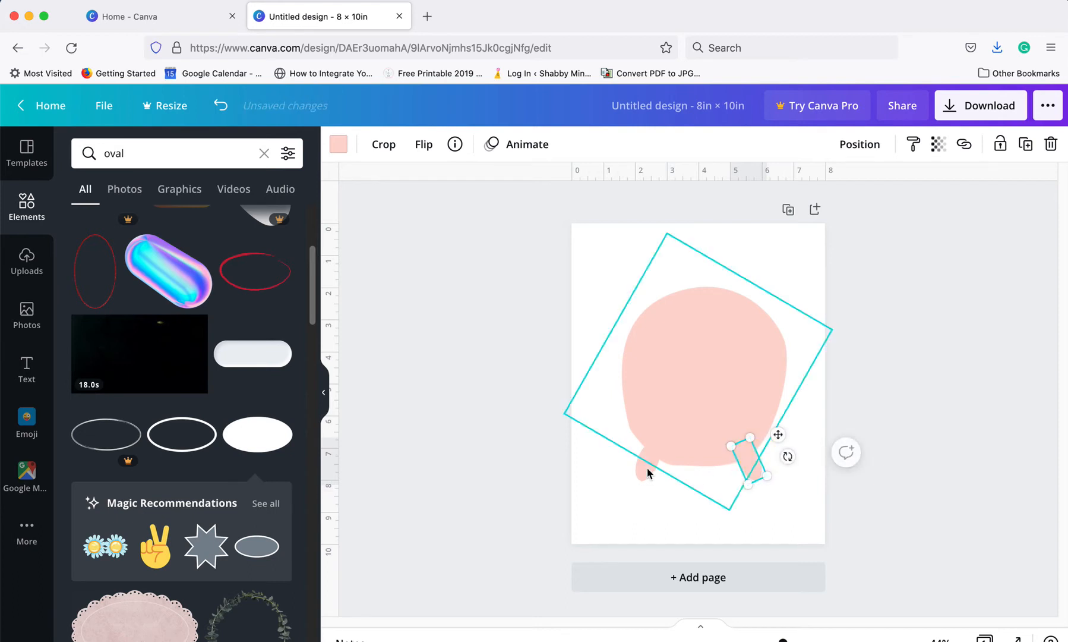
click(749, 462)
click(906, 502)
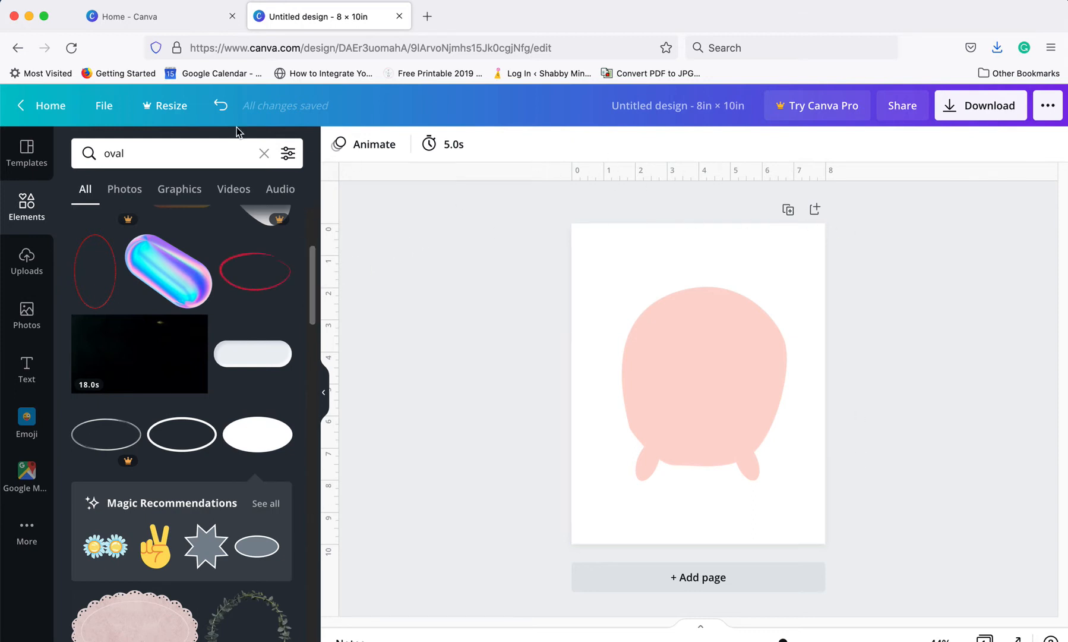
Check that guides are enabled and place a horizontal guide at about 7.986 in, along the base of the two feet.
click(104, 106)
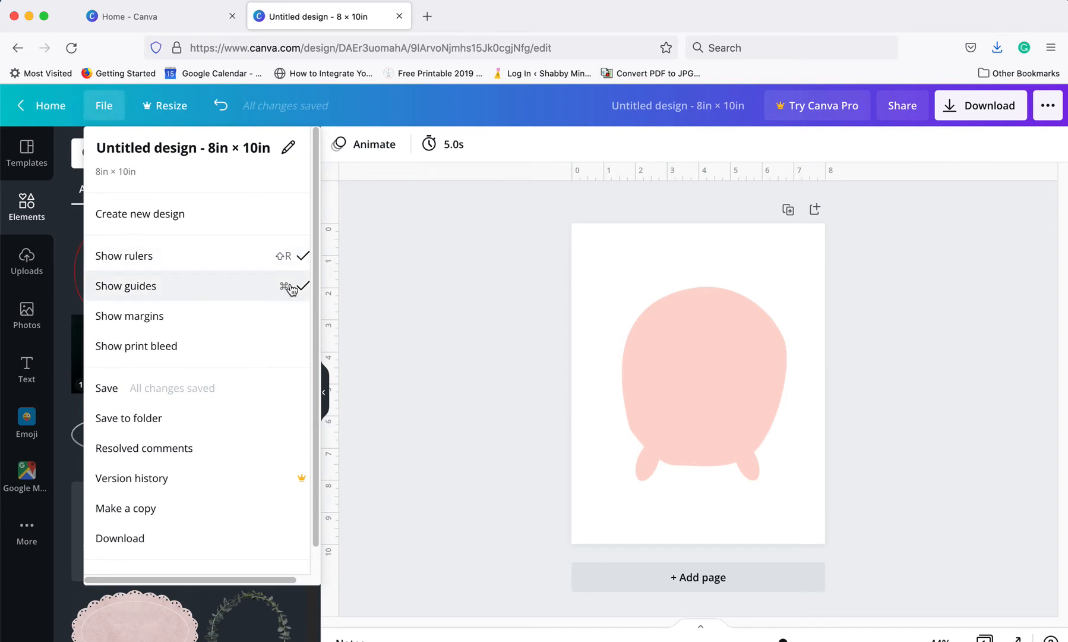
click(725, 176)
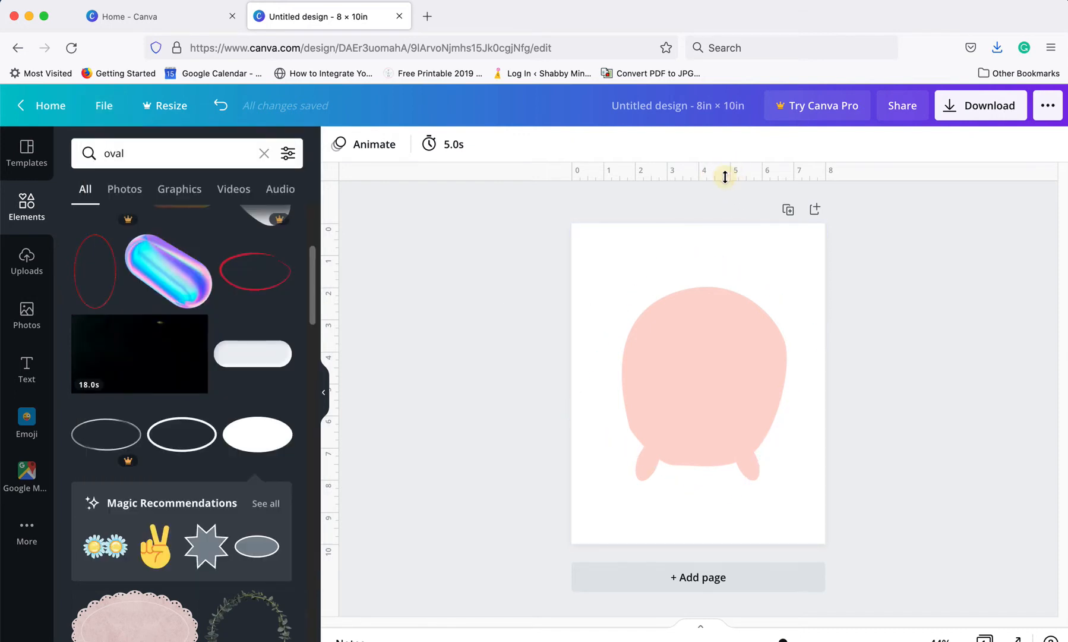
drag(725, 176, 704, 479)
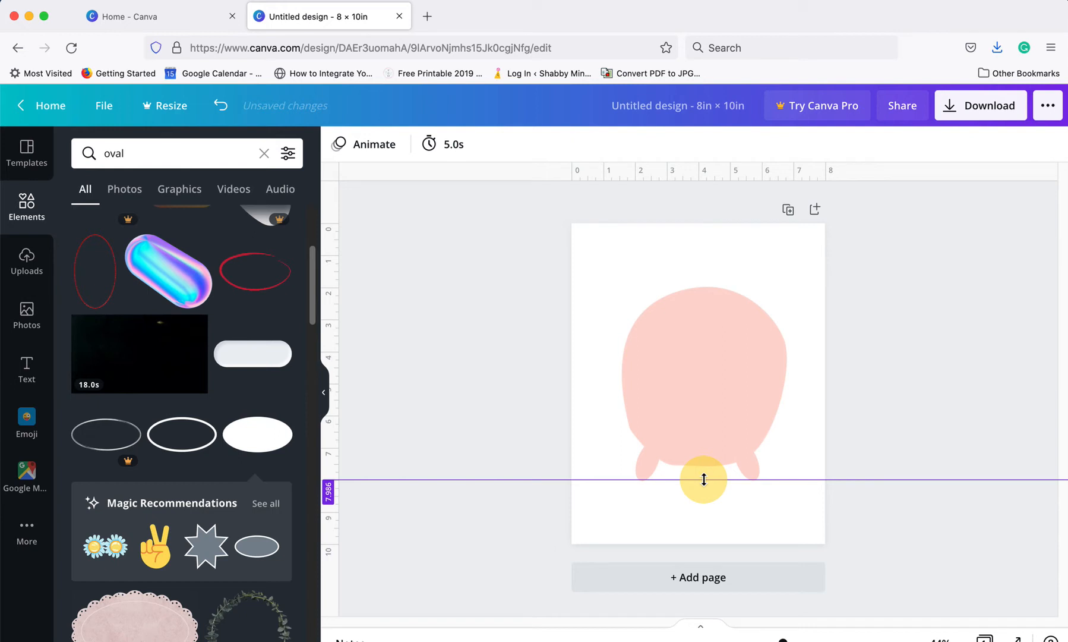
drag(704, 479, 703, 479)
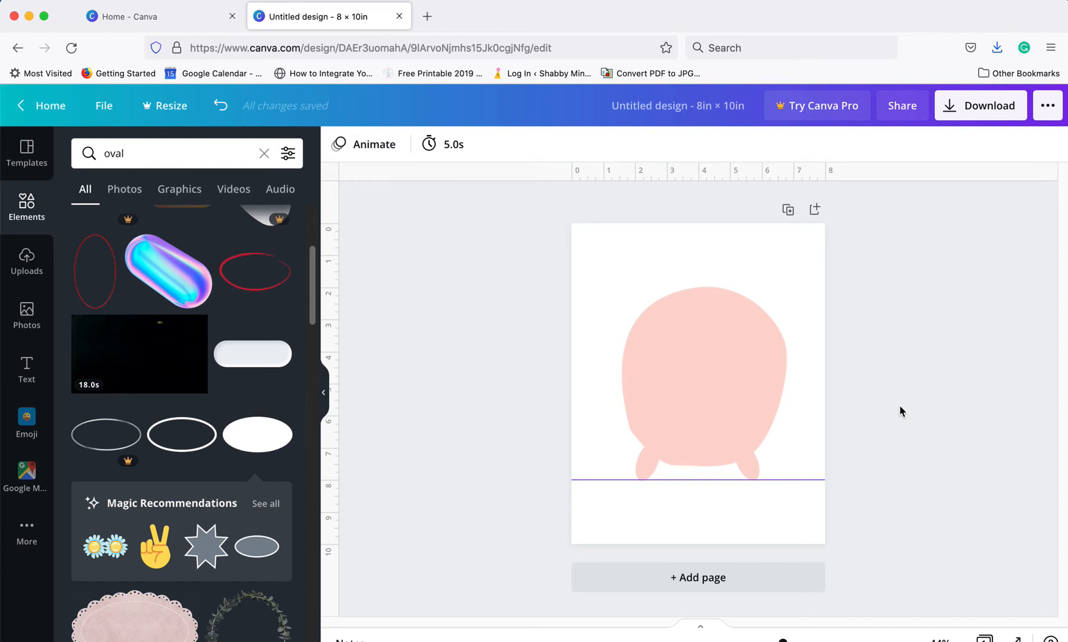
Fine-tune the left foot's position so its base rests on the horizontal guide, and deselect it.
click(641, 471)
drag(640, 471, 639, 455)
click(988, 429)
click(643, 467)
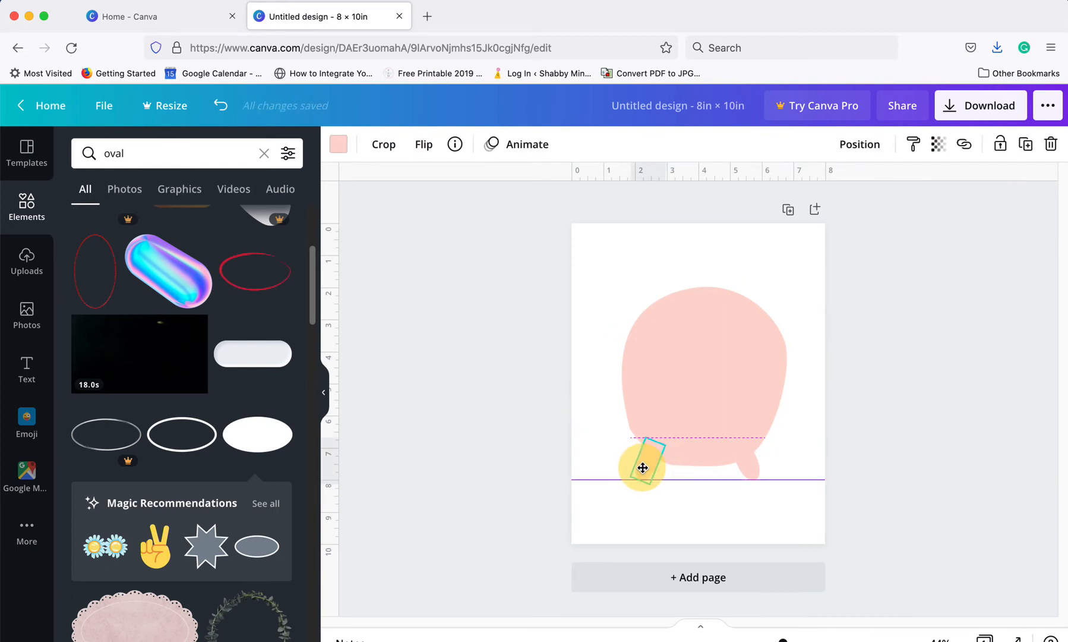
drag(643, 467, 643, 467)
drag(643, 468, 643, 468)
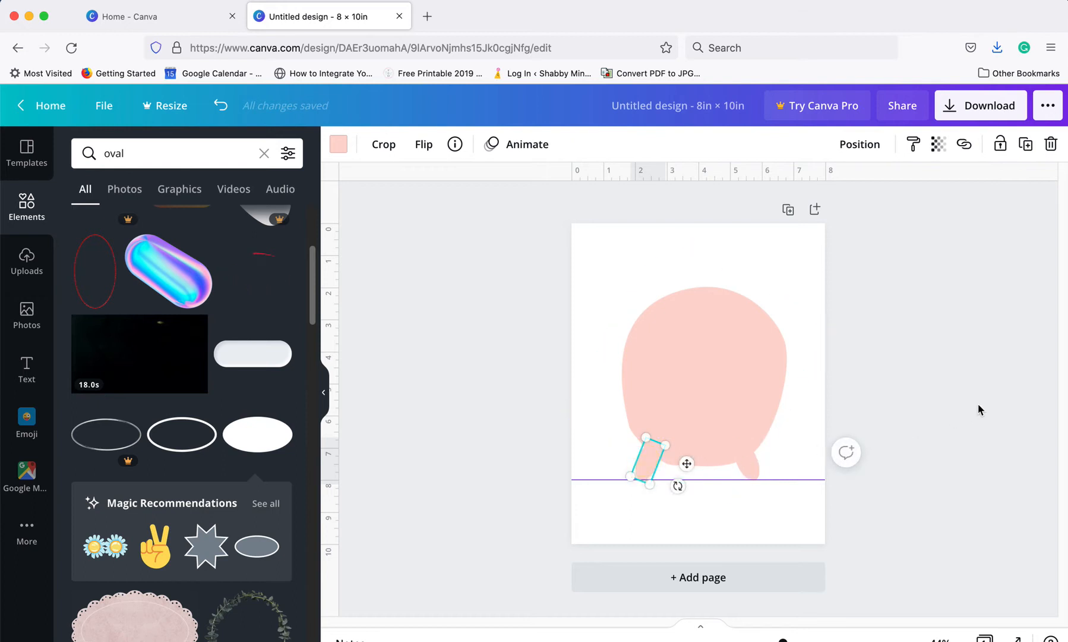
click(980, 408)
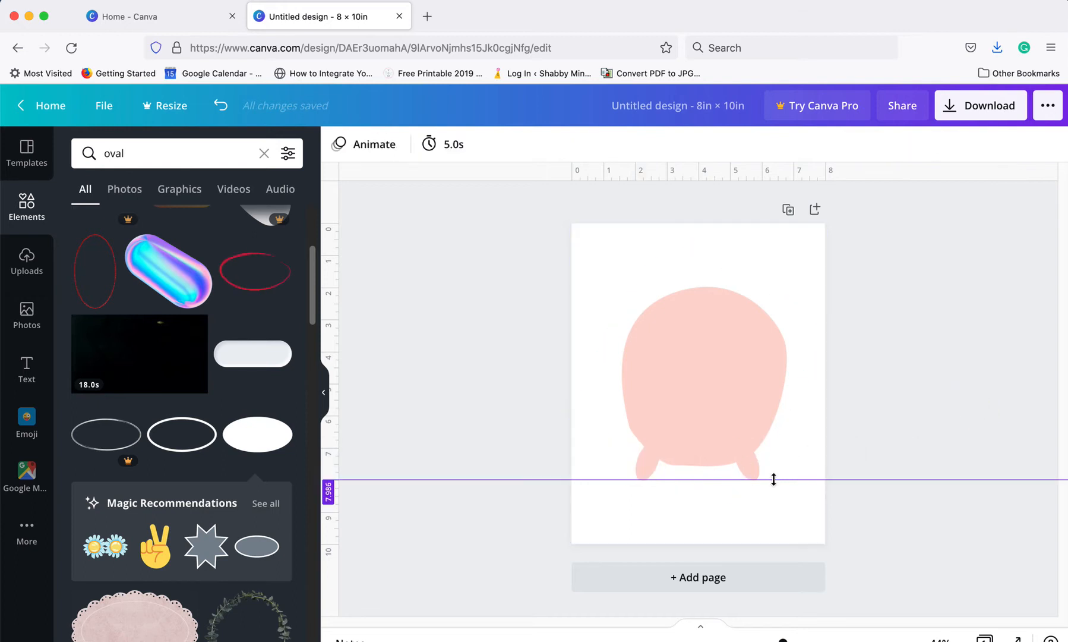
Try removing the guide from the page, undo the removal, and hide the guides instead.
drag(773, 478, 806, 128)
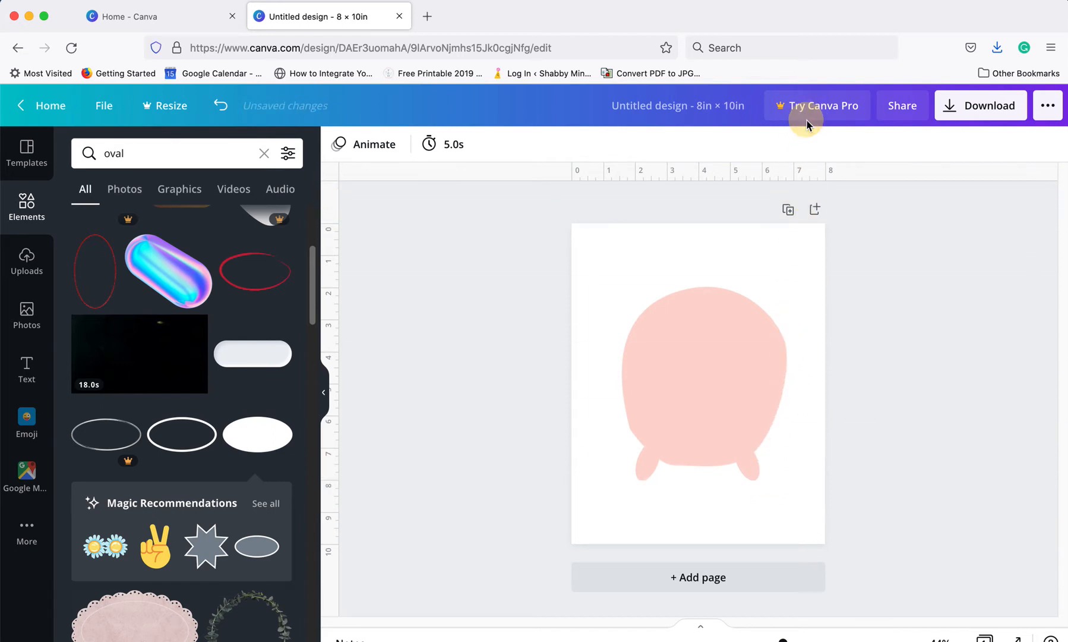
key(super+z)
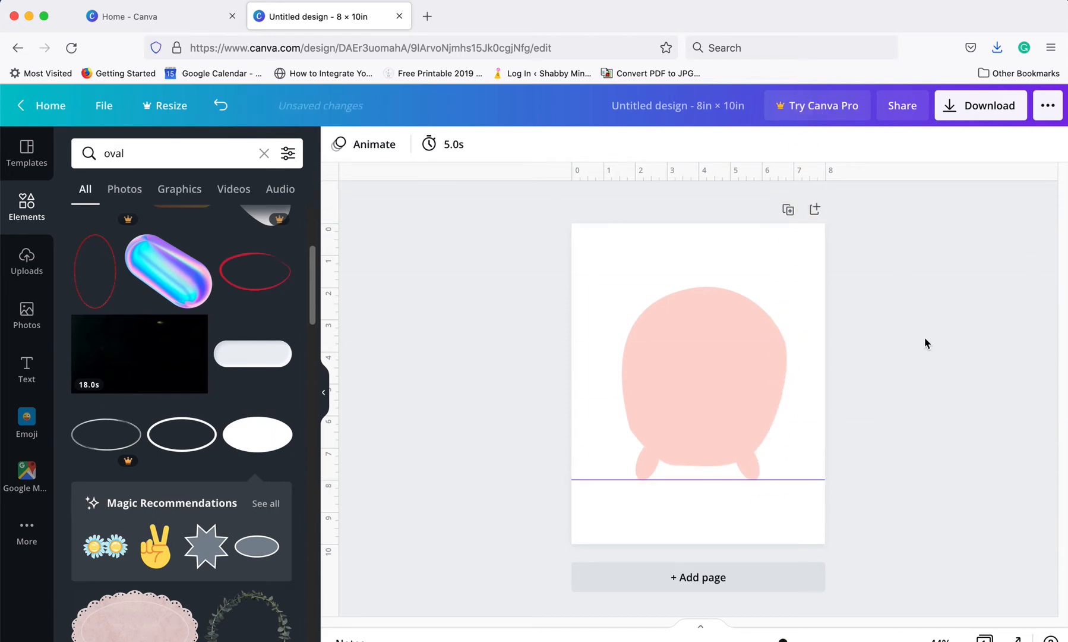
click(104, 105)
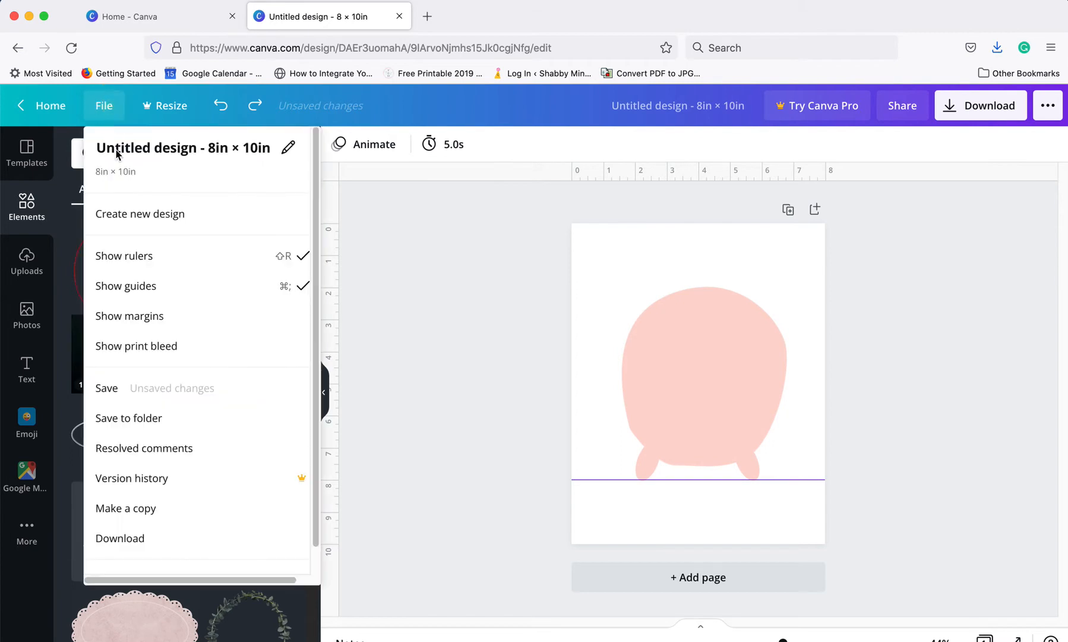
click(178, 296)
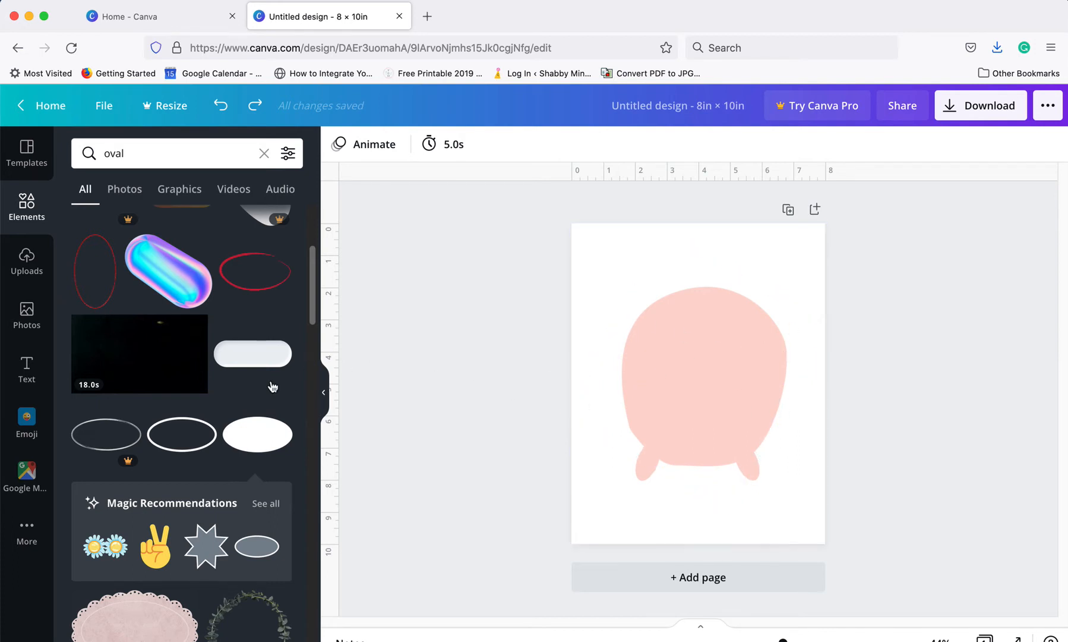
Search the elements for "semi-circle" and add the pink-to-yellow open arc to the page.
scroll(272, 386, up, 5)
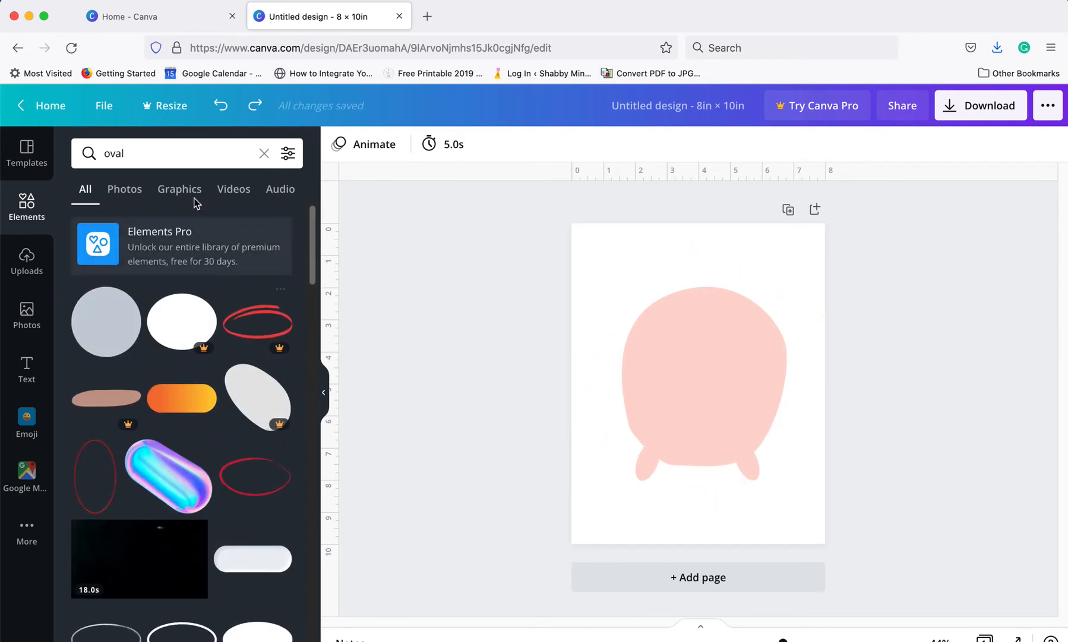
drag(136, 155, 98, 150)
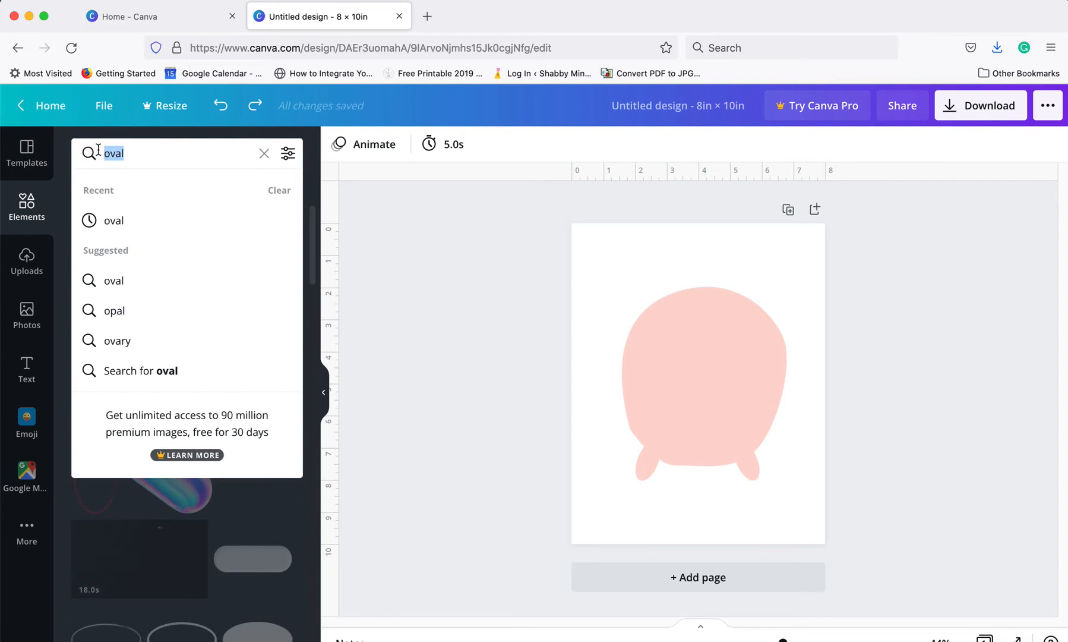
text(semi-circle)
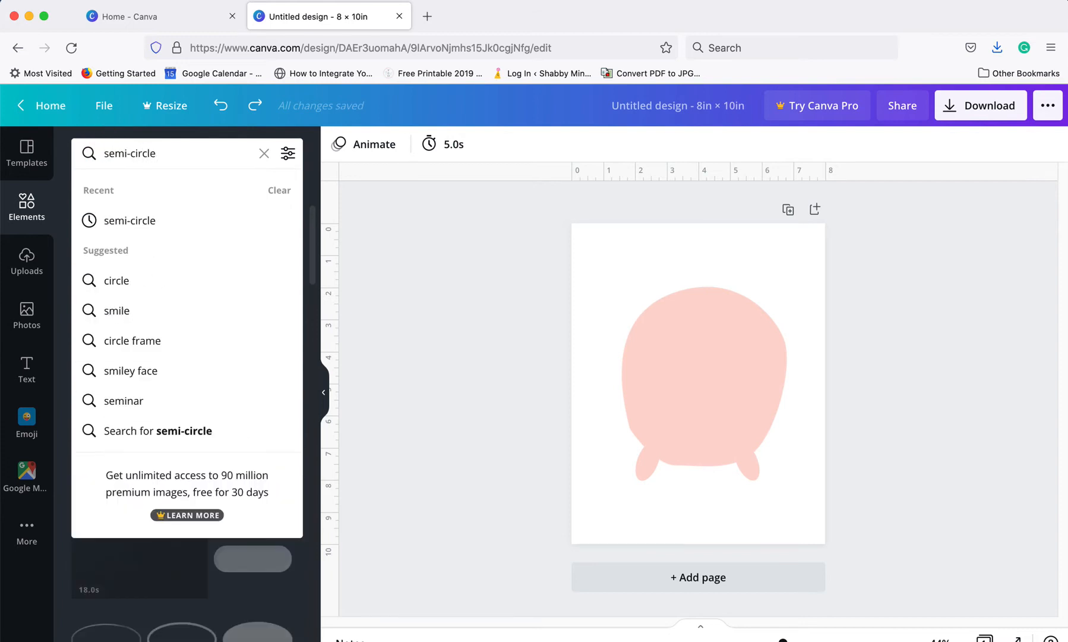
key(Return)
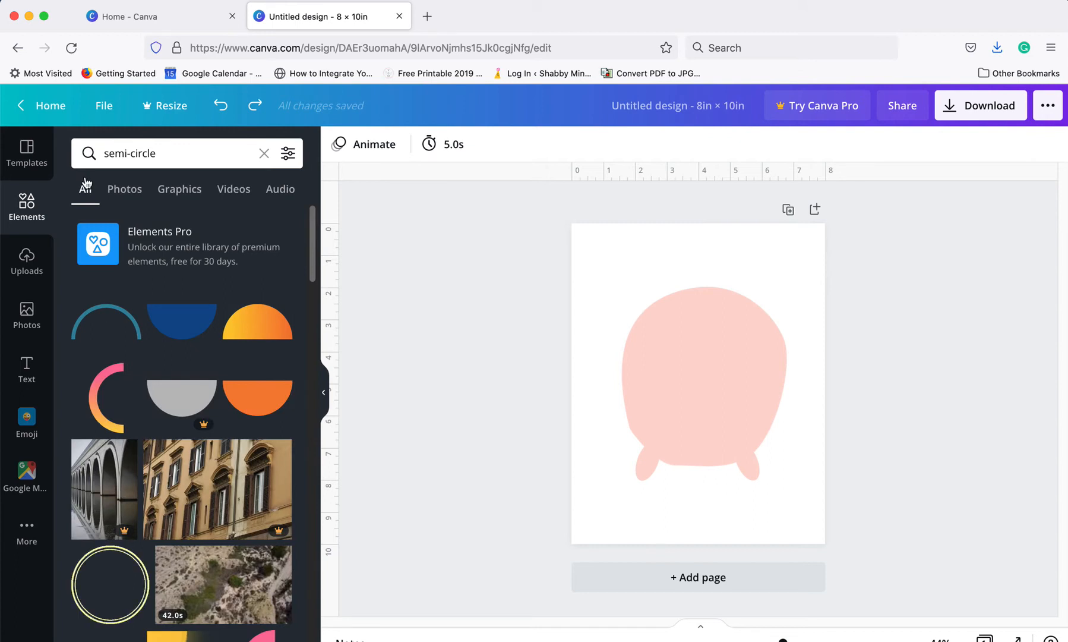
click(97, 385)
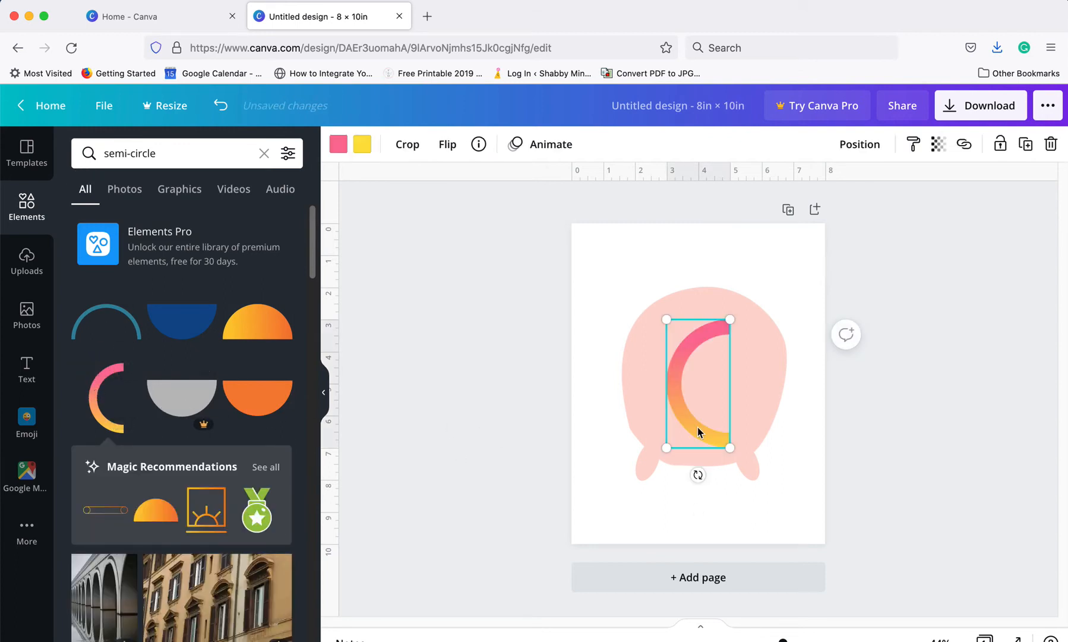
Shrink the arc, attach it to the pink shape's upper-left edge, and tilt it to follow the curve.
drag(657, 423, 588, 359)
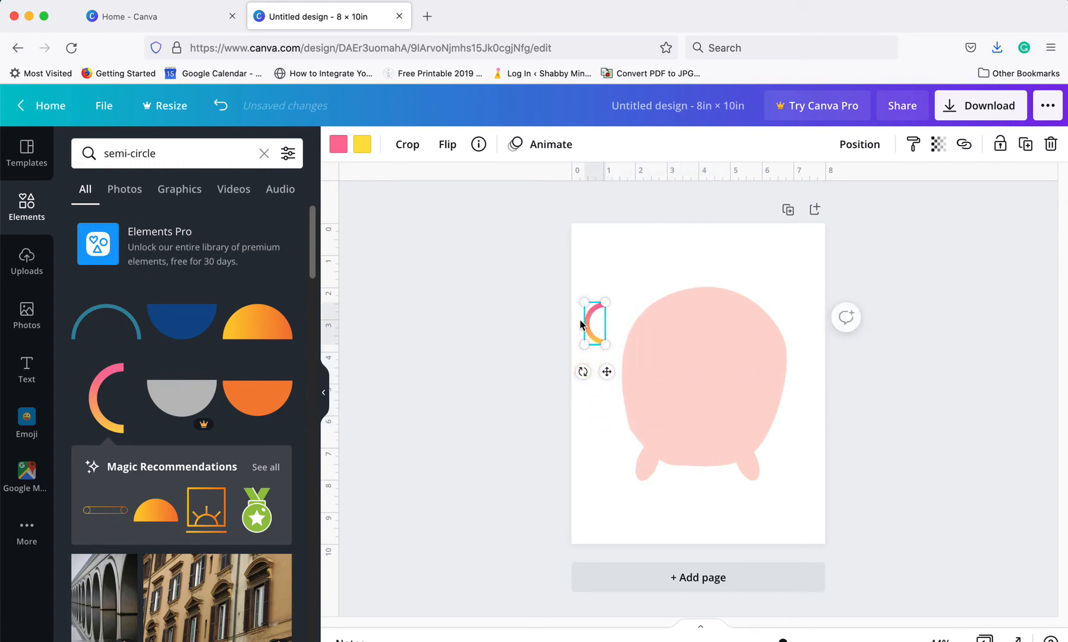
drag(607, 301, 617, 329)
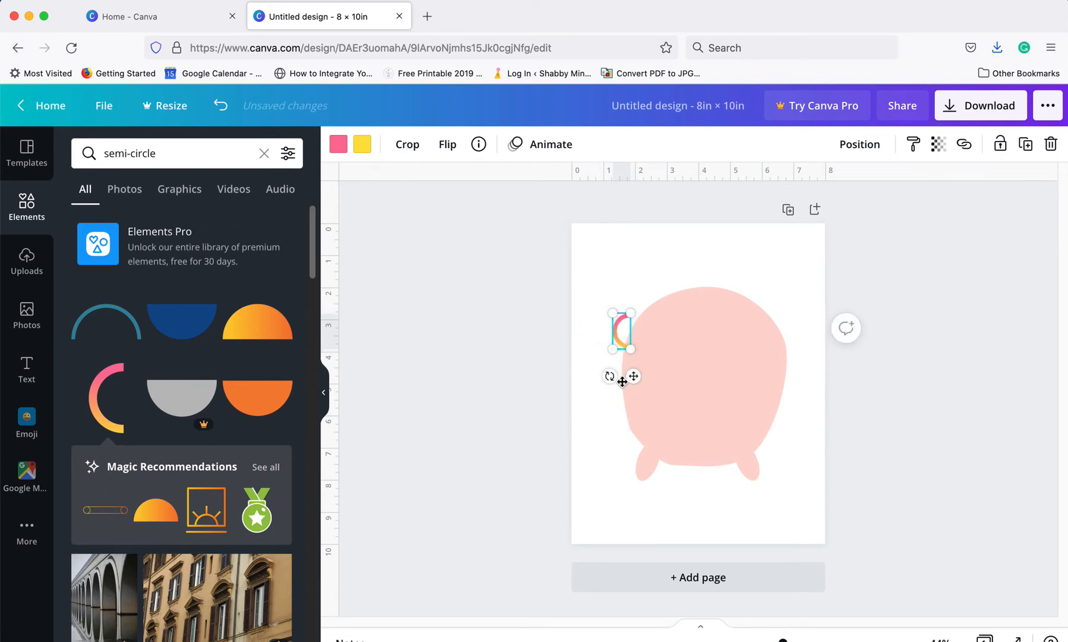
drag(596, 378, 622, 336)
click(623, 343)
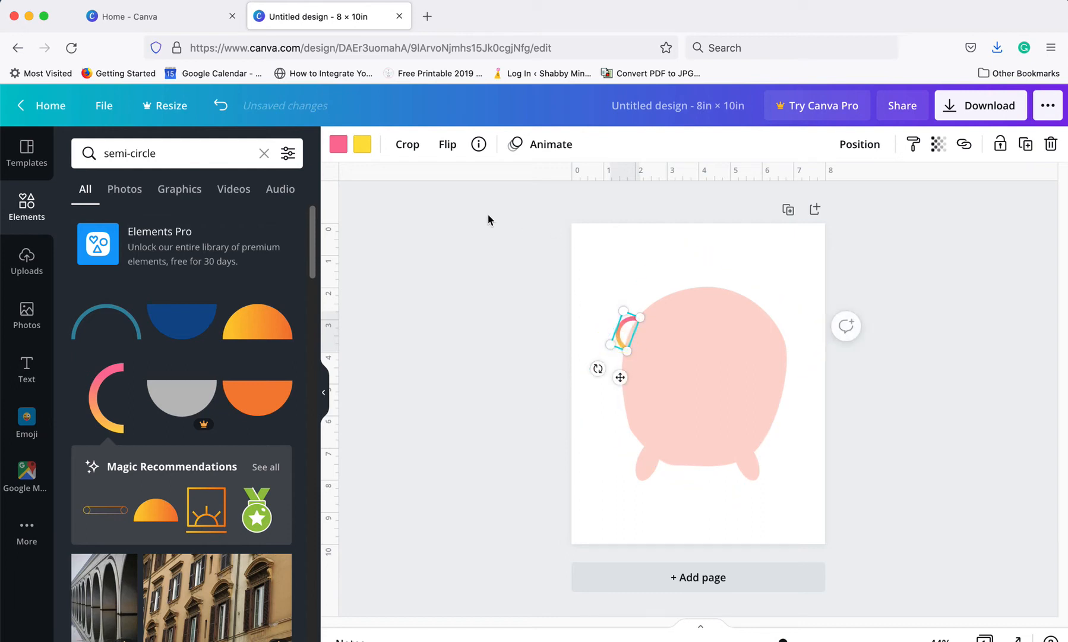
Change both the yellow and pink colors of the arc to the document's light pink.
click(362, 145)
click(150, 232)
click(339, 144)
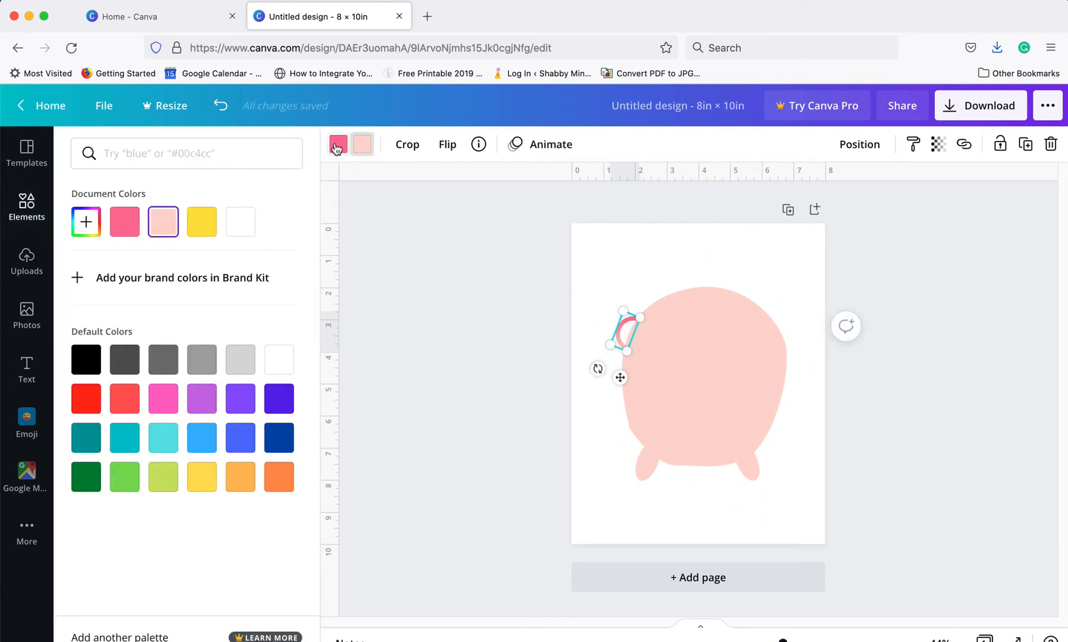
click(163, 221)
click(464, 284)
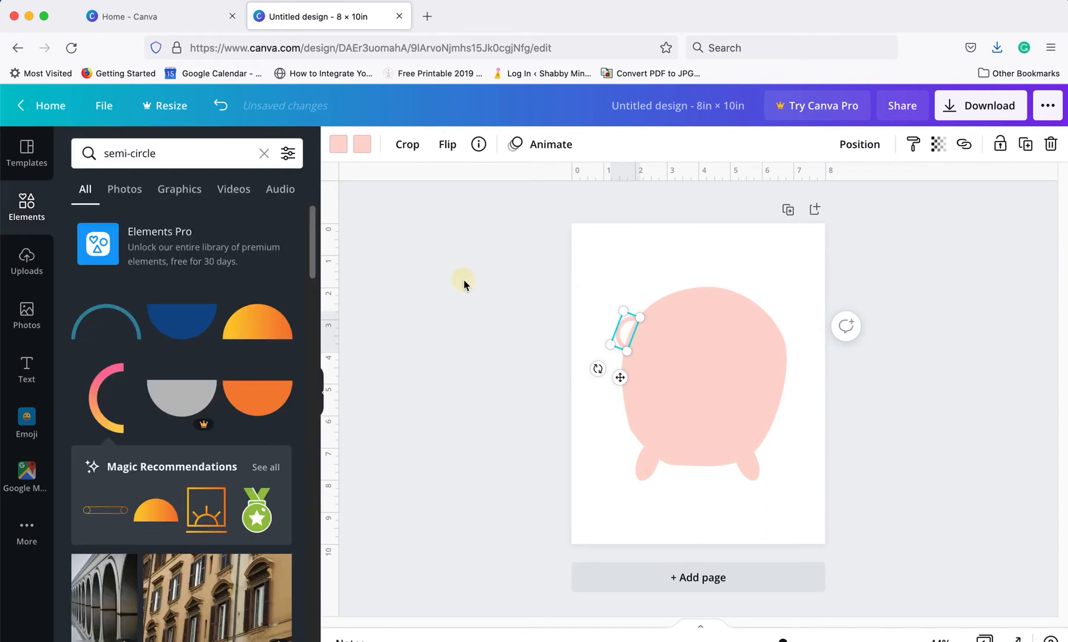
Duplicate the arc and place the copy on the pink shape's upper-right edge, level with the original.
click(606, 348)
click(620, 341)
drag(620, 344, 776, 382)
Flip the copied arc horizontally and tilt it to follow the pink shape's right-hand curve.
click(448, 144)
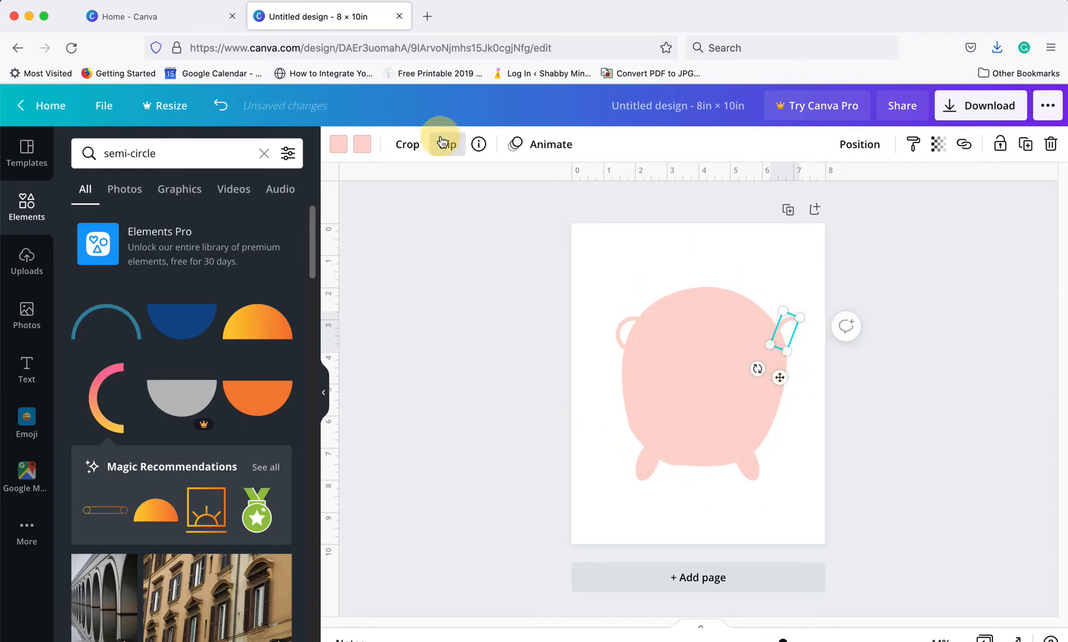
click(461, 191)
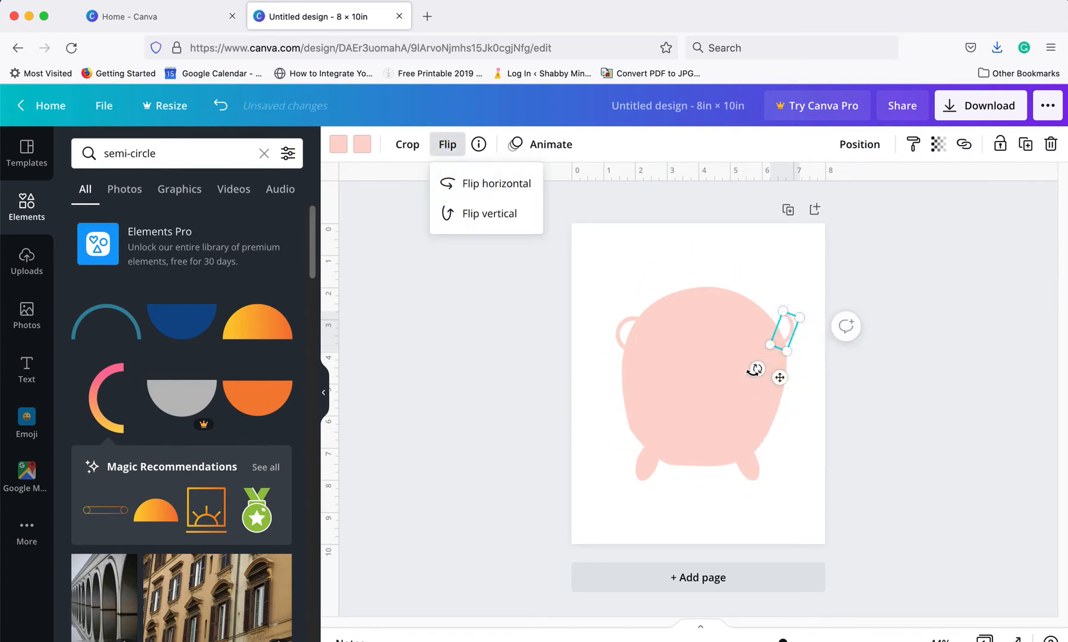
drag(758, 368, 782, 382)
click(916, 417)
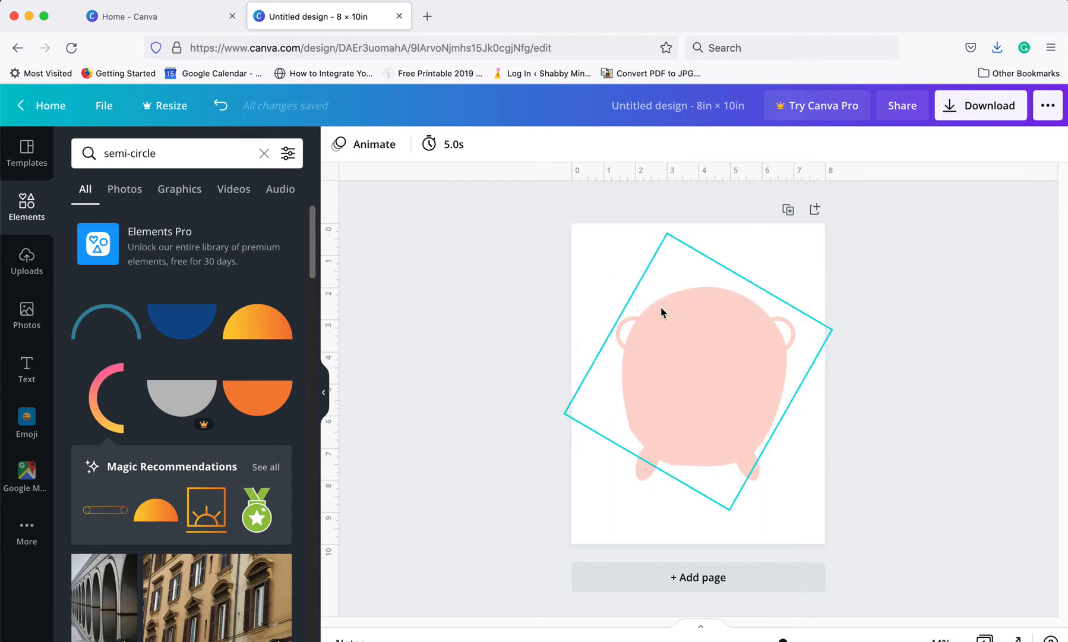
Add the recently used white oval and enlarge it to about 2.6 × 1.3 in over the pink shape's top edge.
click(263, 153)
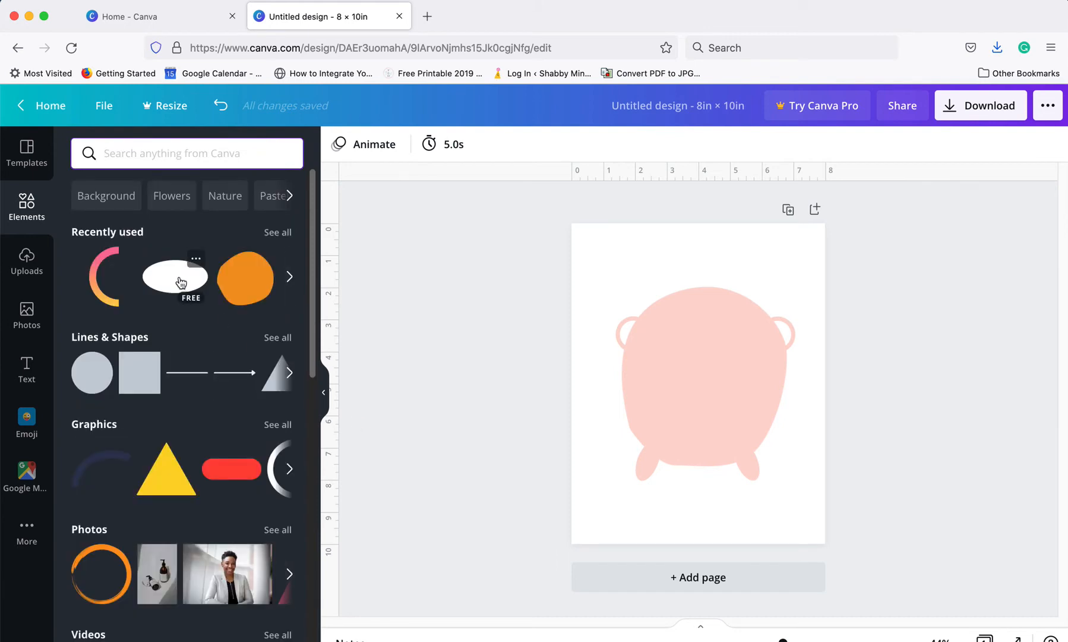
click(182, 282)
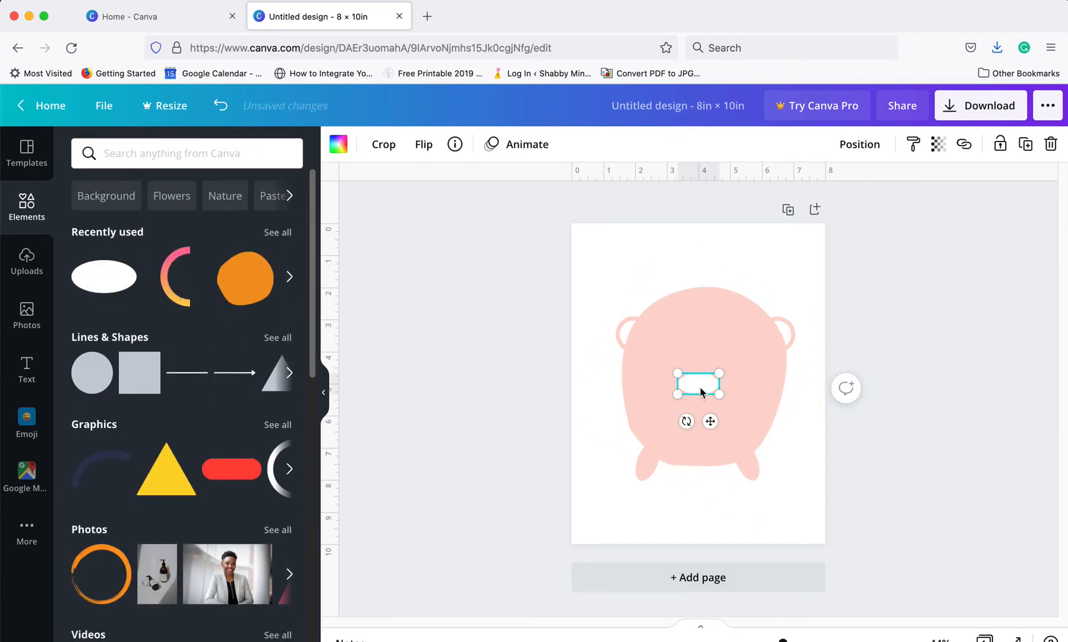
drag(701, 391, 747, 310)
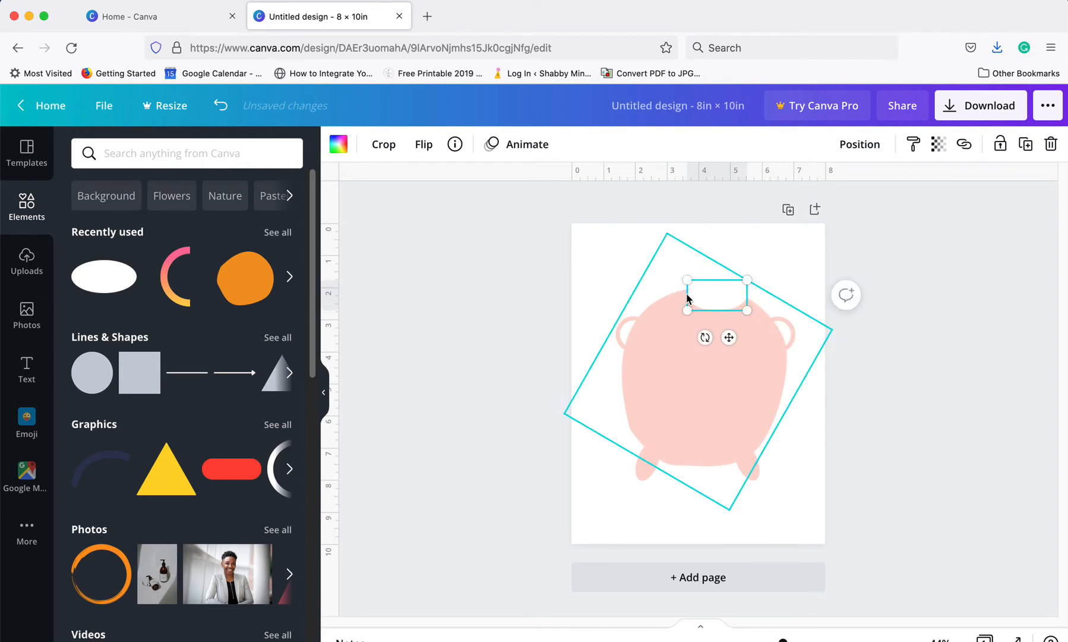
drag(687, 281, 666, 268)
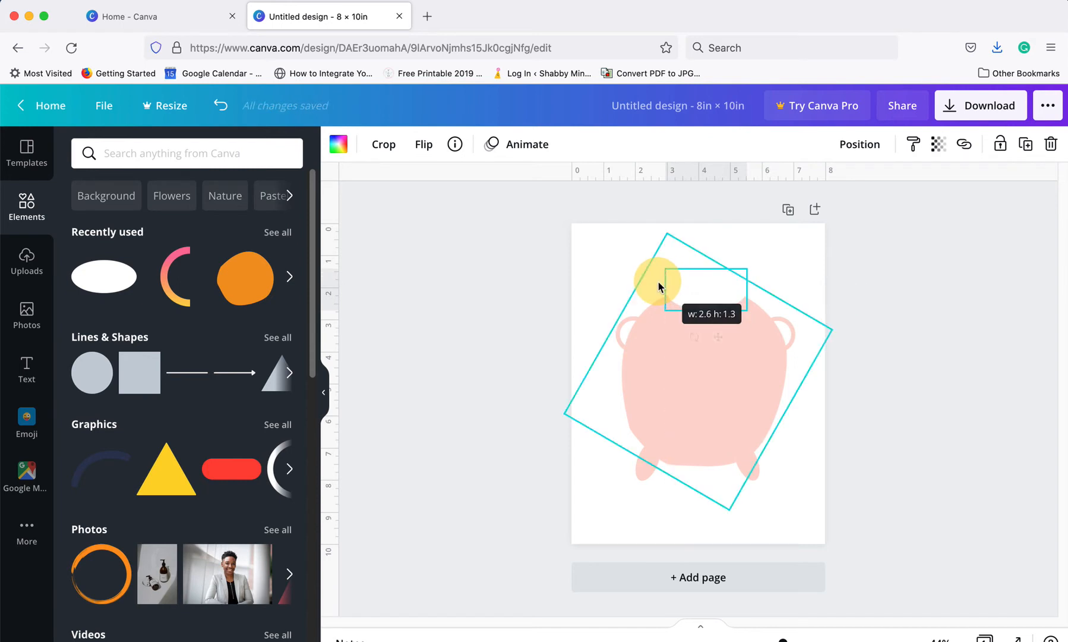
click(898, 415)
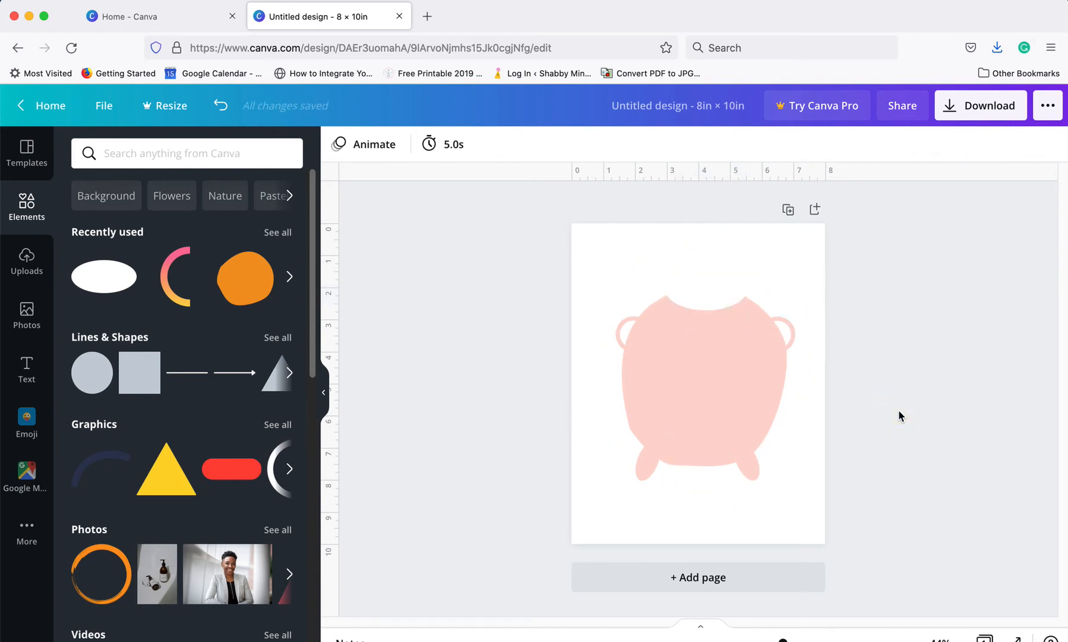
click(711, 355)
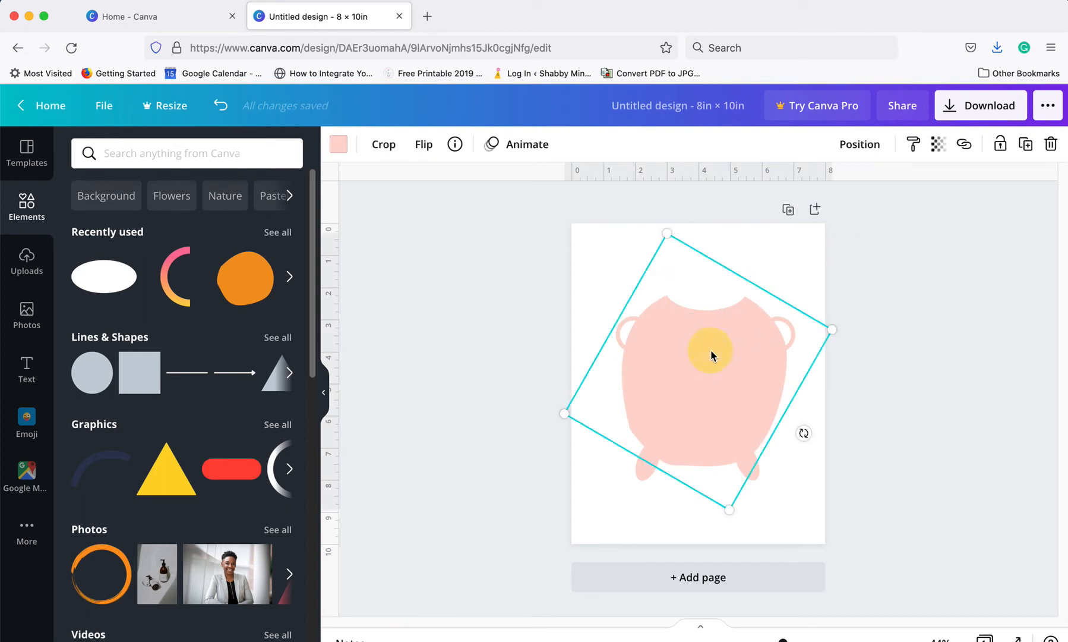
click(719, 292)
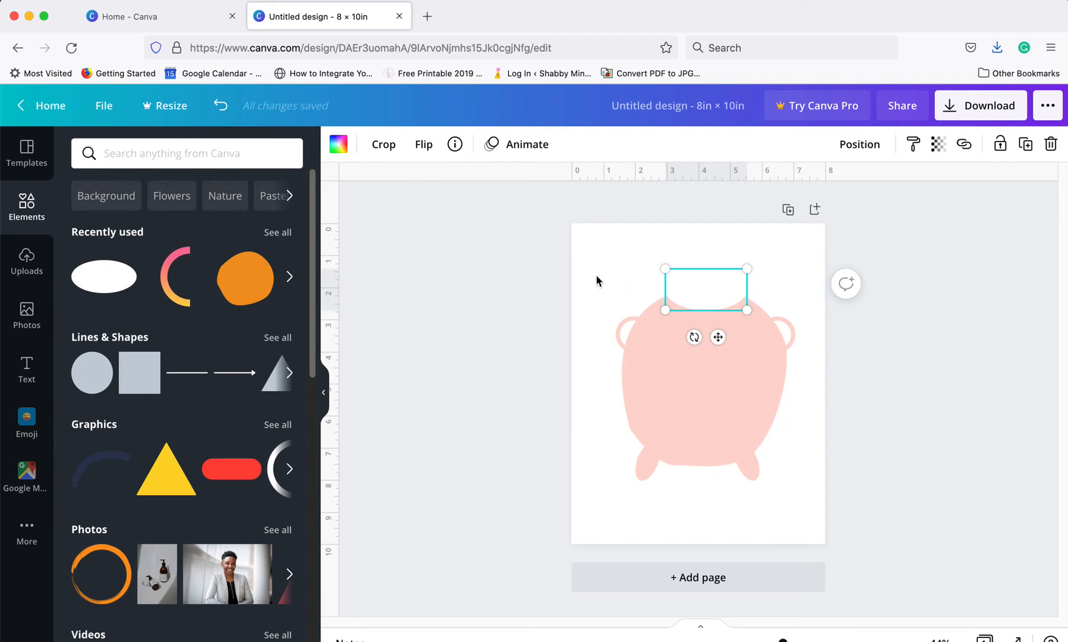
click(589, 251)
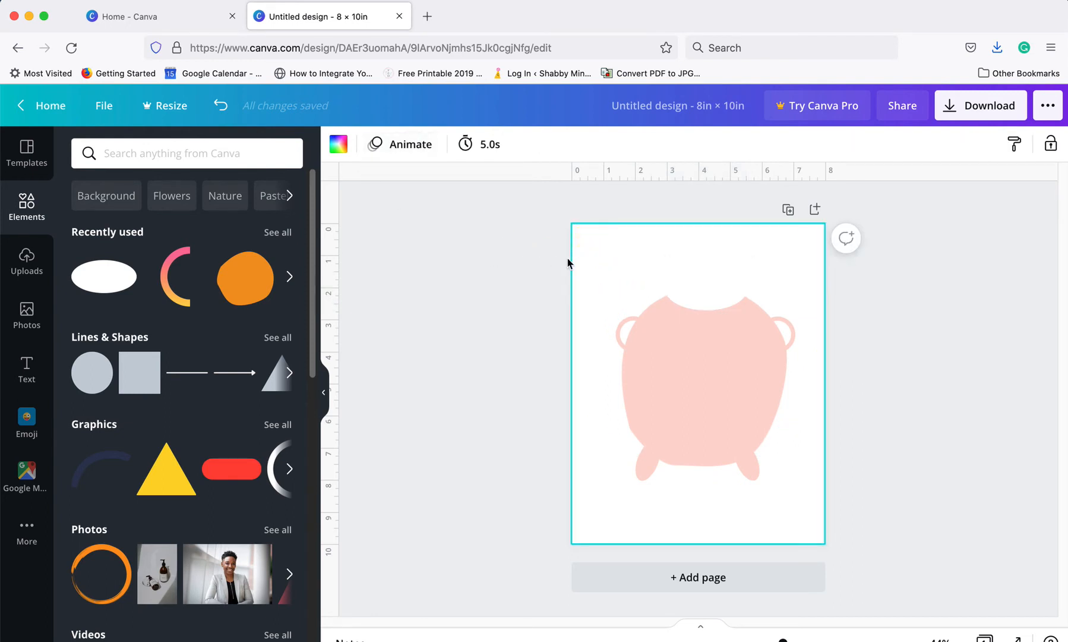
Crop the white oval from its upper-right corner, keeping the lower curve that cuts into the pink shape.
click(701, 281)
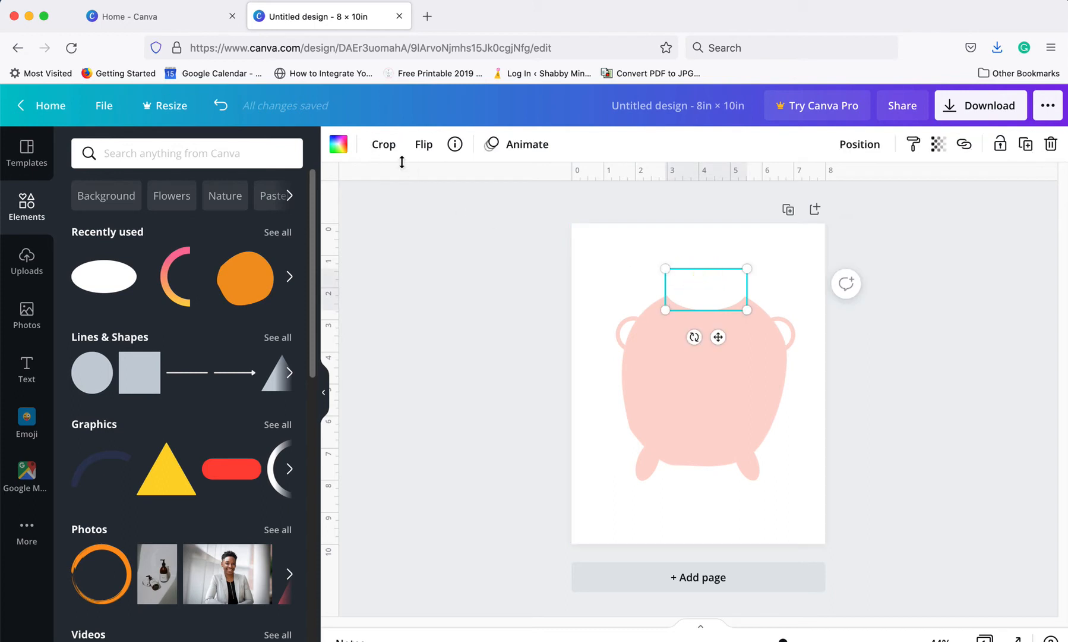
click(390, 144)
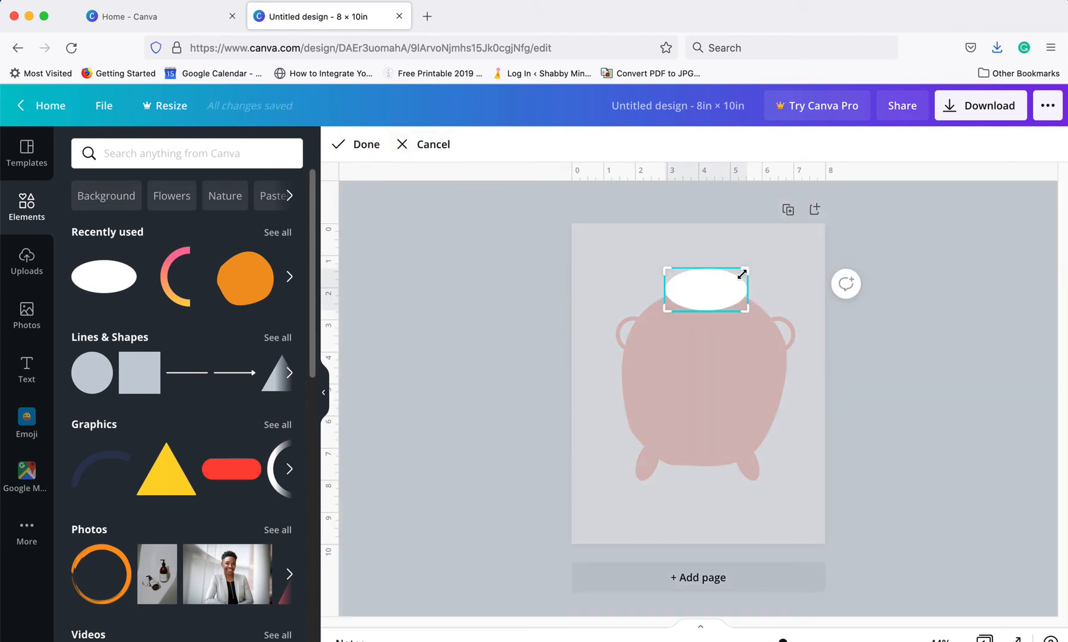
drag(747, 270, 744, 284)
click(365, 143)
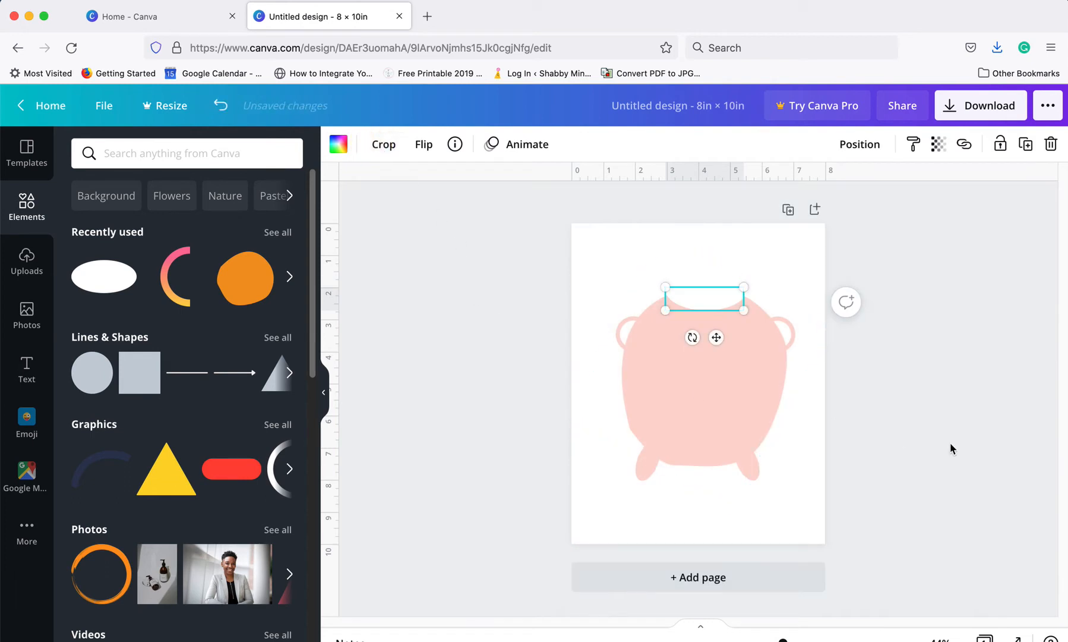
click(967, 446)
Nudge the cropped white oval vertically until it fully covers the pink shape's top edge.
click(723, 301)
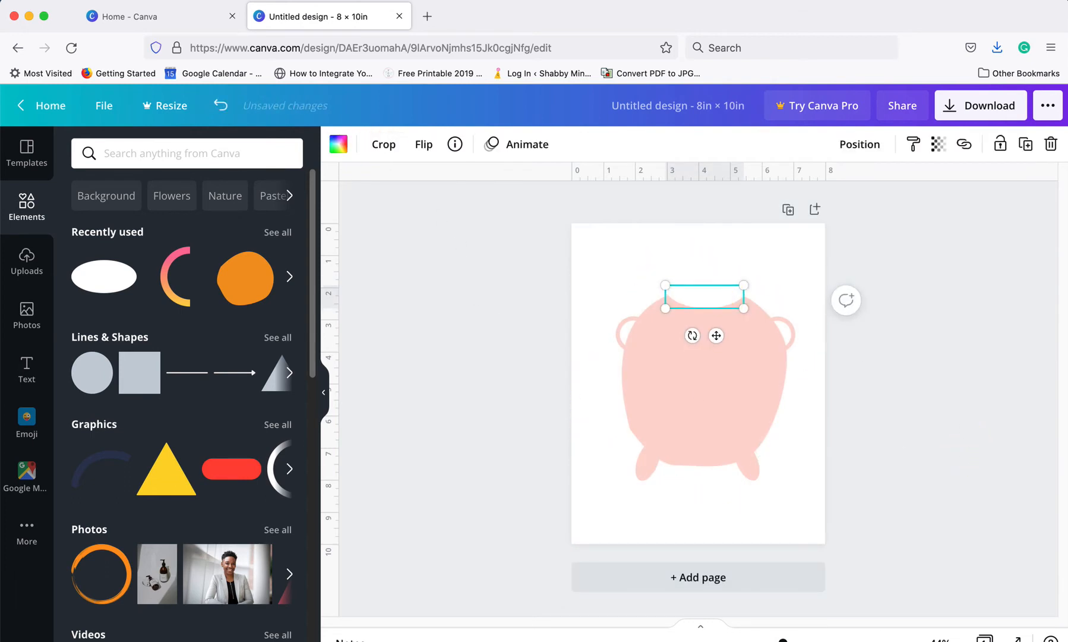
key(Down)
key(Down)
key(Down)
key(Down)
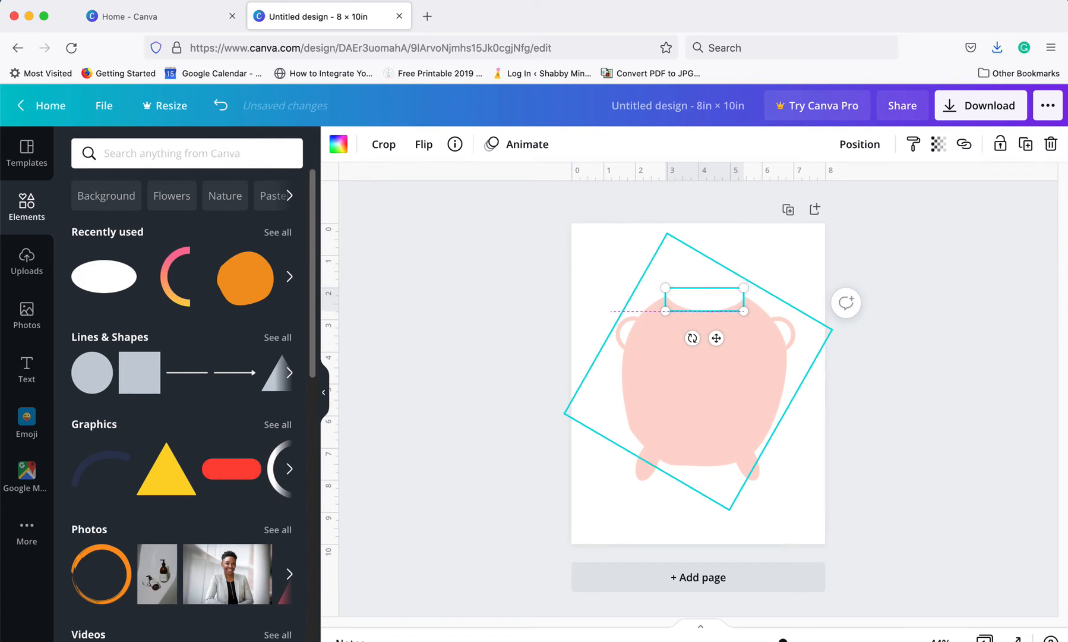
click(968, 404)
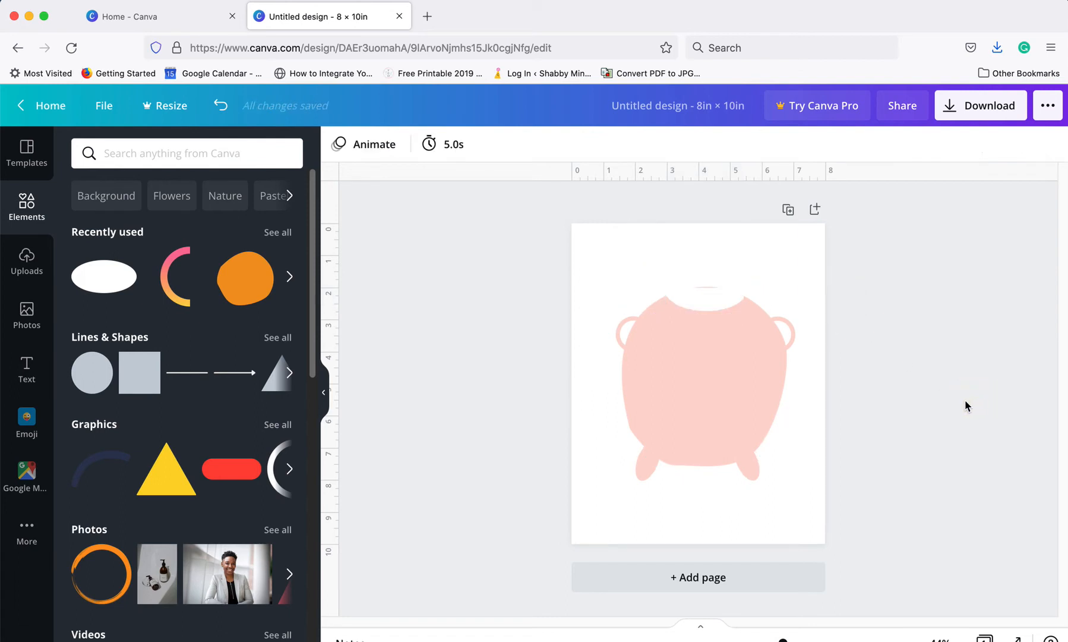
click(708, 300)
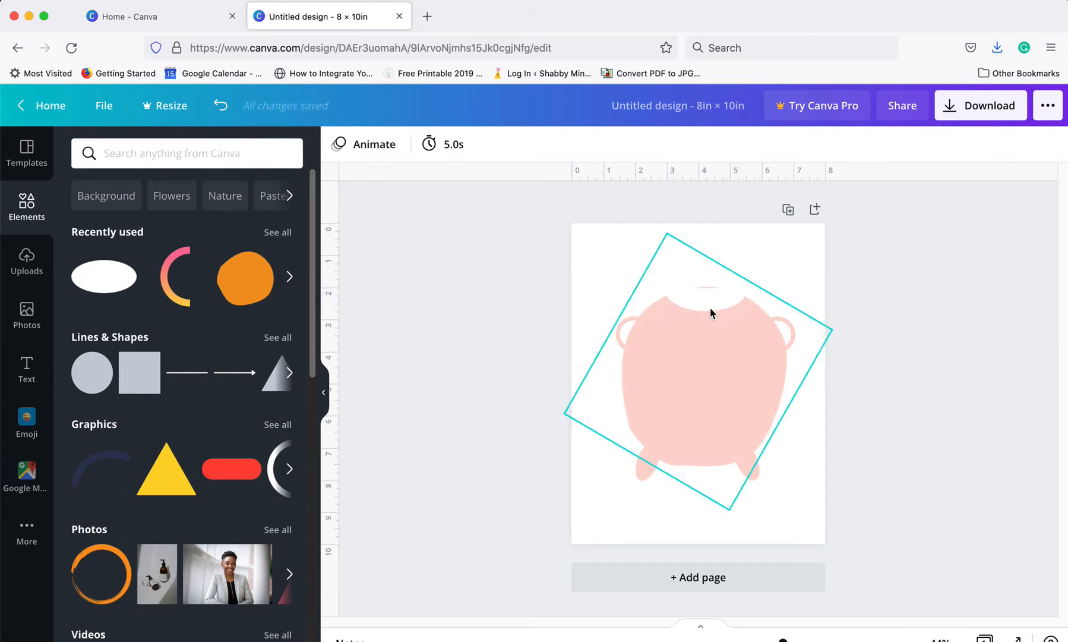
key(Up)
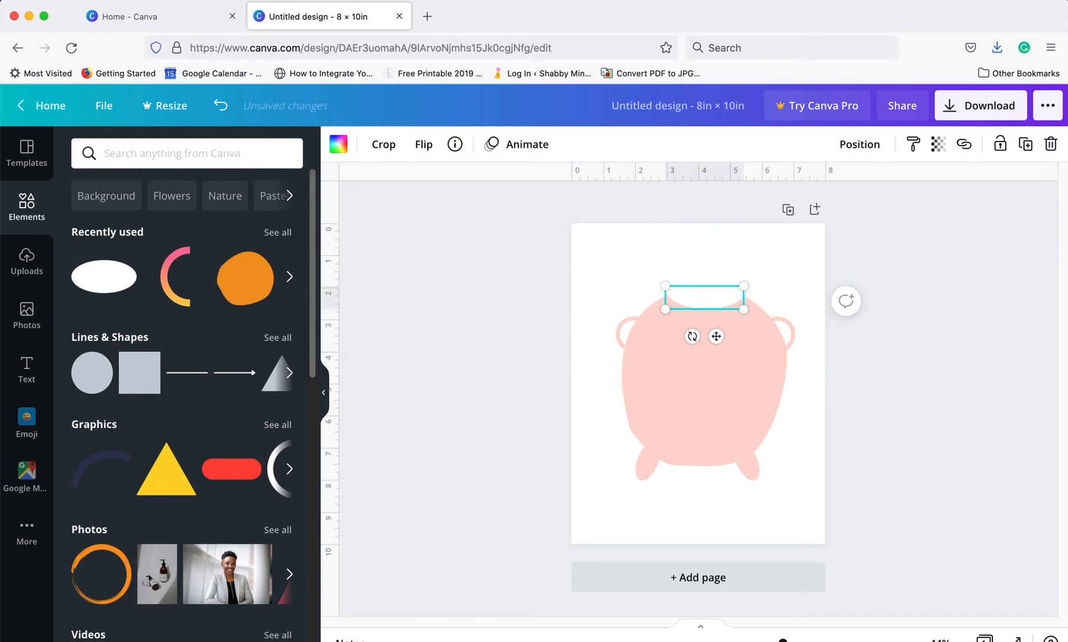
click(971, 390)
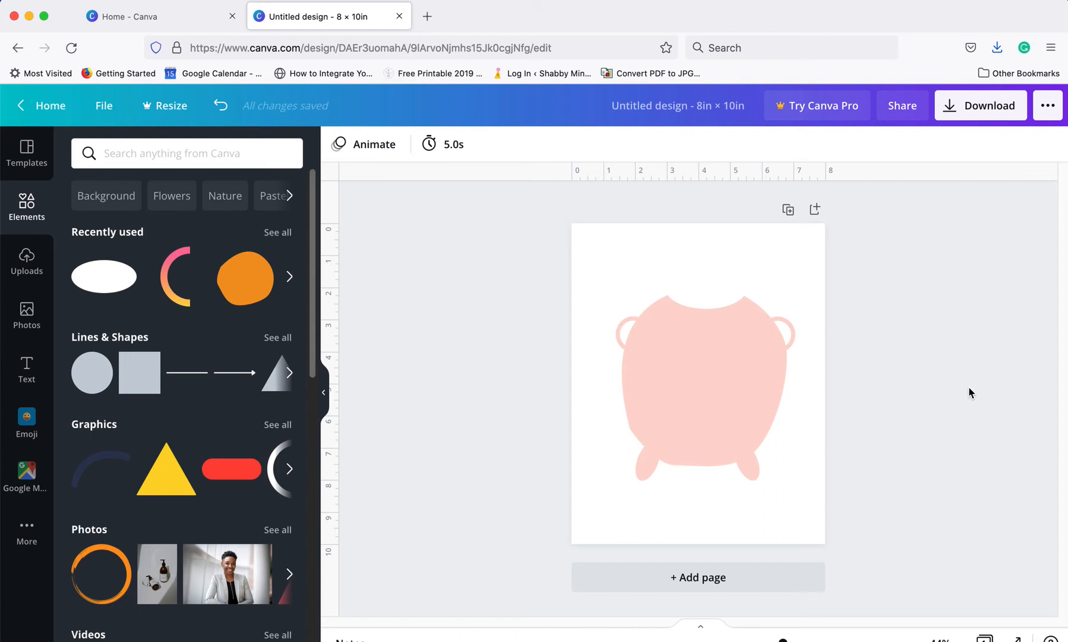
click(83, 362)
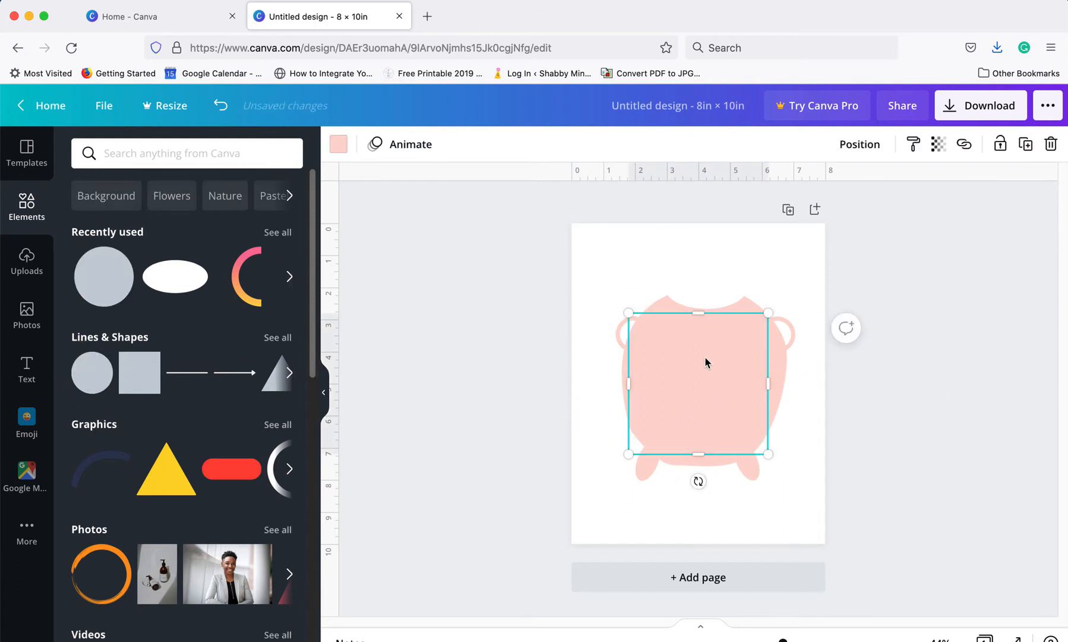
drag(768, 449, 650, 349)
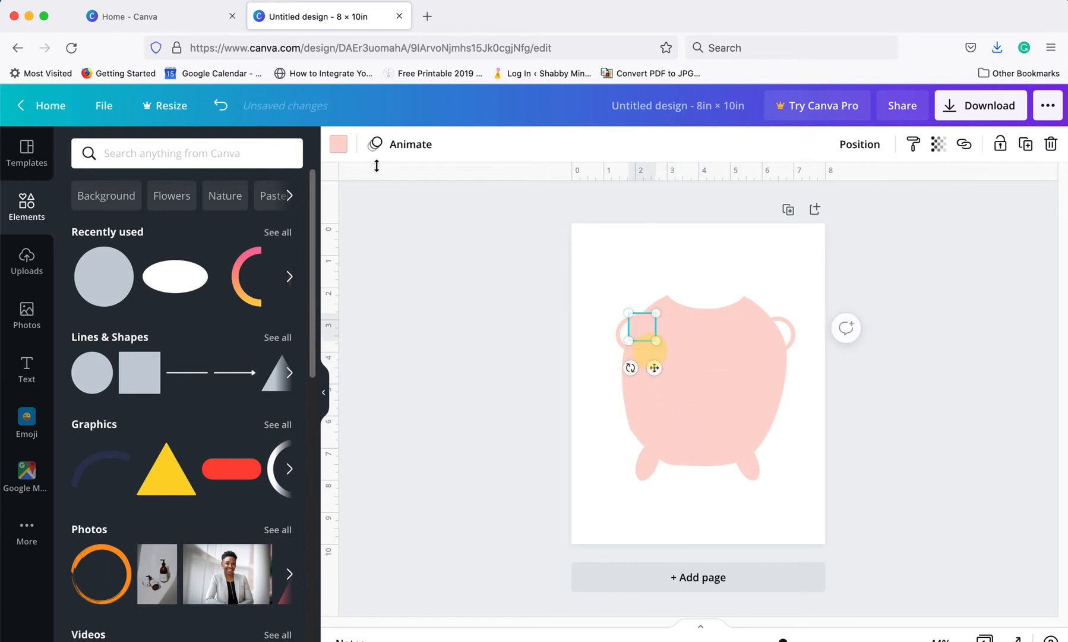
click(338, 144)
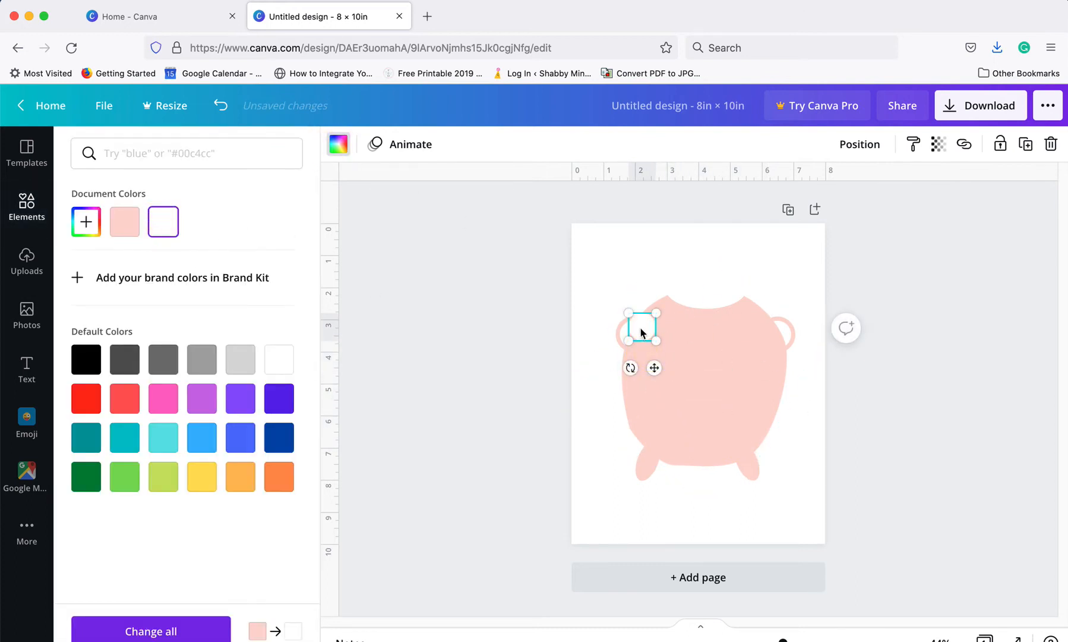
drag(637, 327, 655, 298)
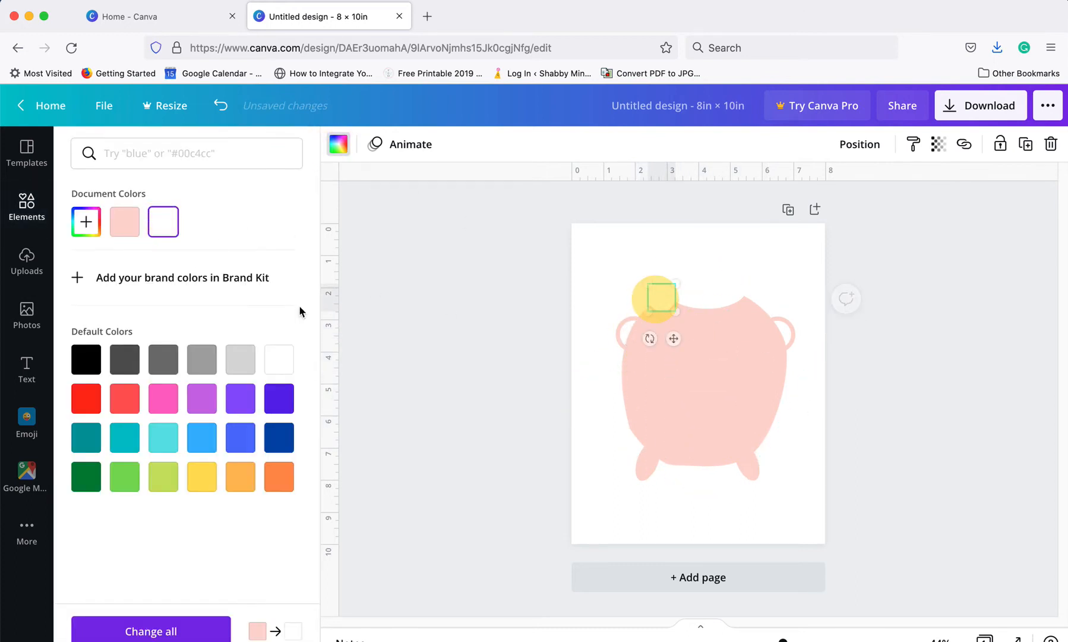
click(202, 398)
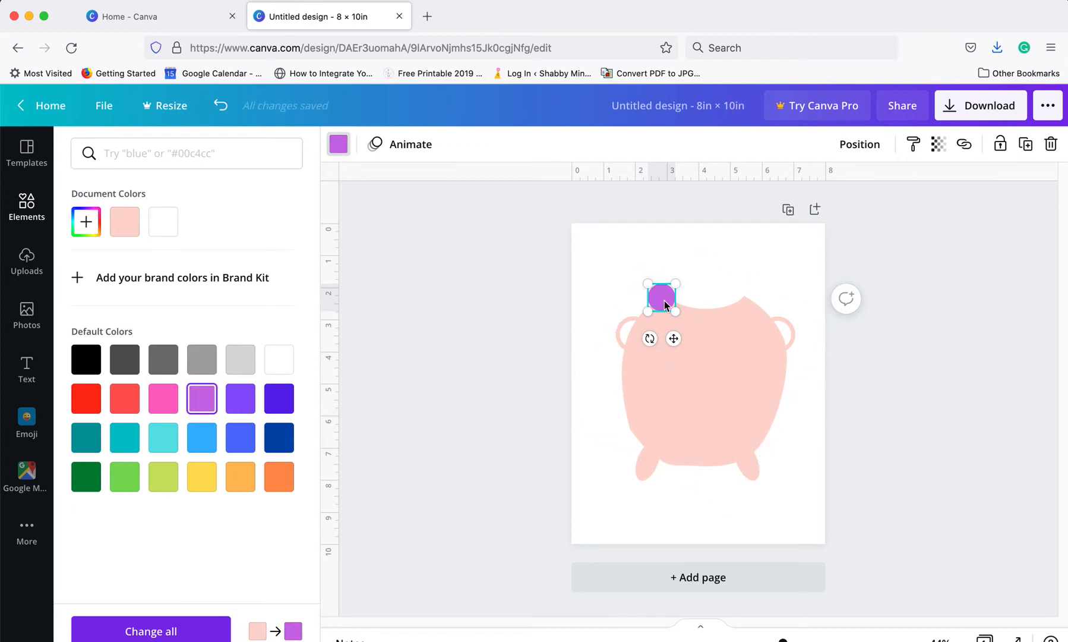
drag(664, 301, 700, 286)
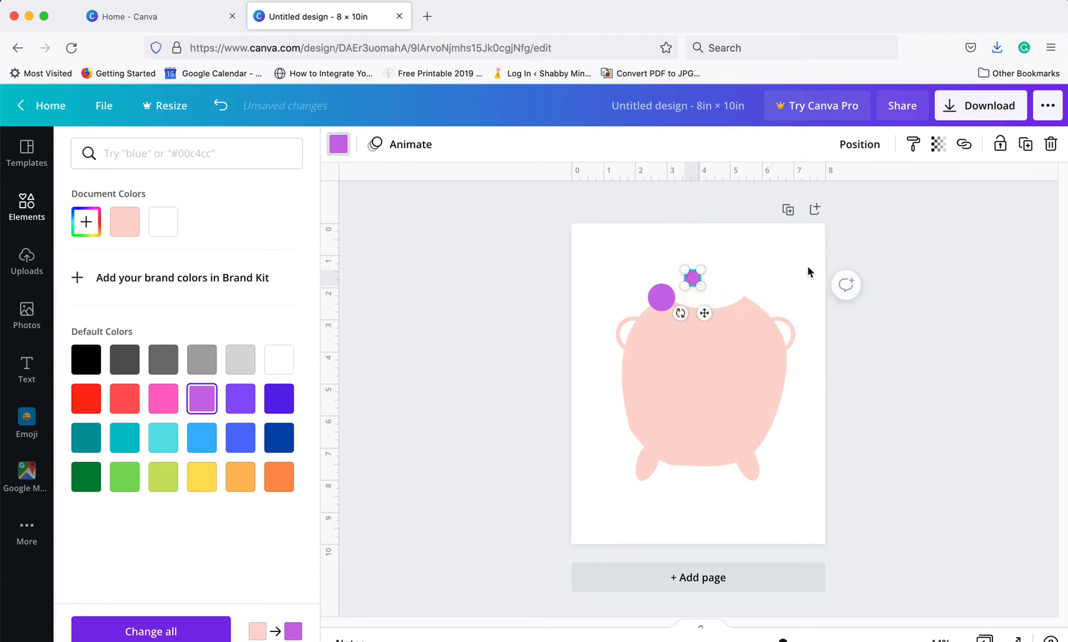
key(Delete)
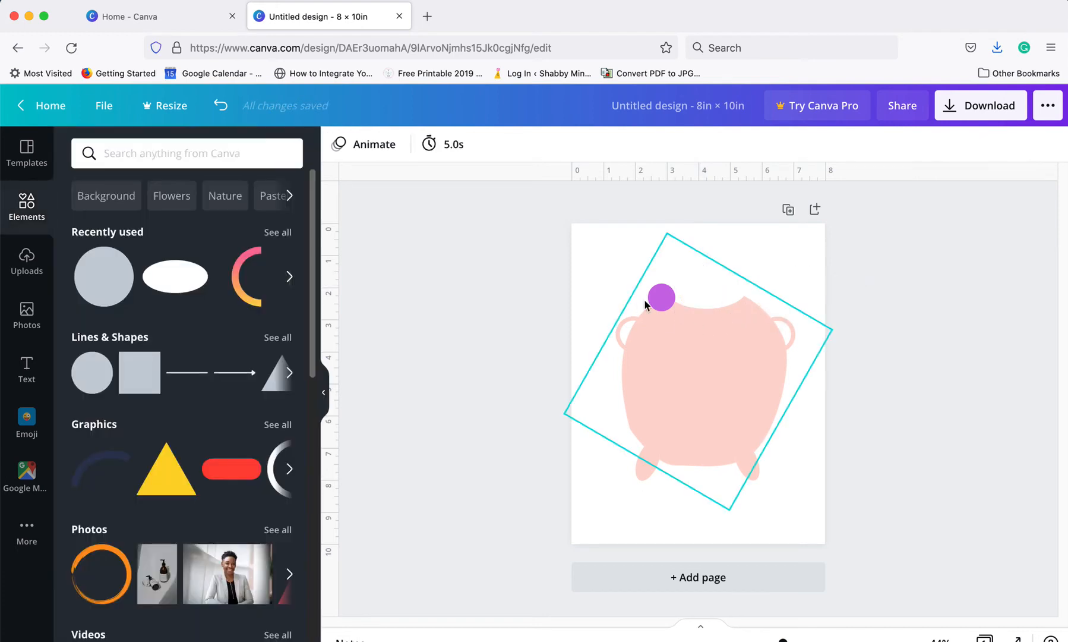
click(657, 301)
key(Delete)
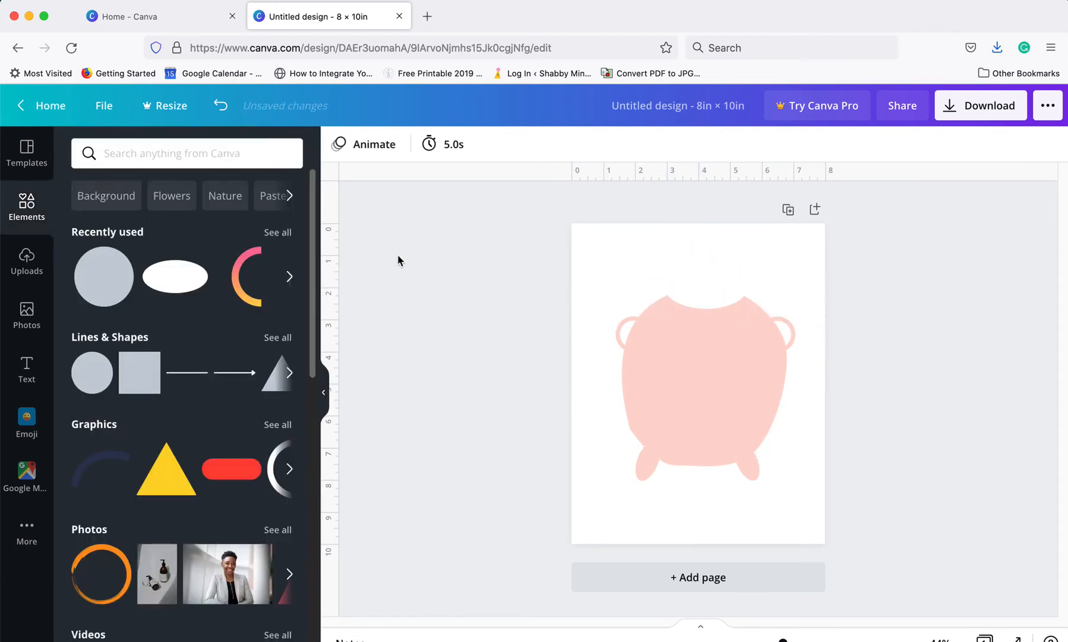
Search the elements for "bubbles" and add the tall cluster of teal rising bubbles to the page.
click(163, 154)
text(bubbl)
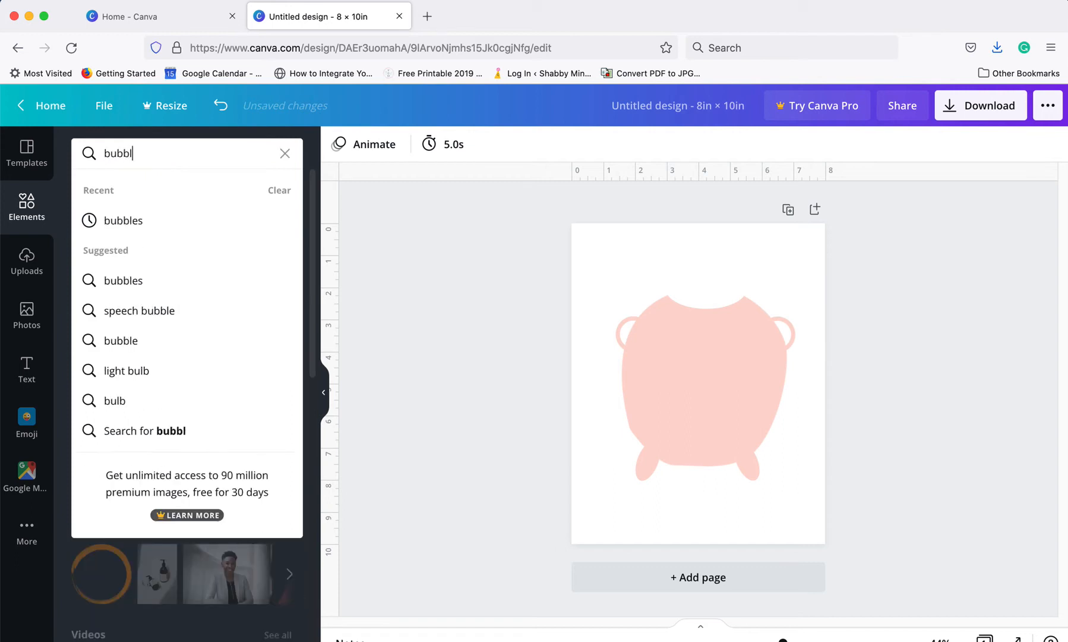
text(es)
key(Return)
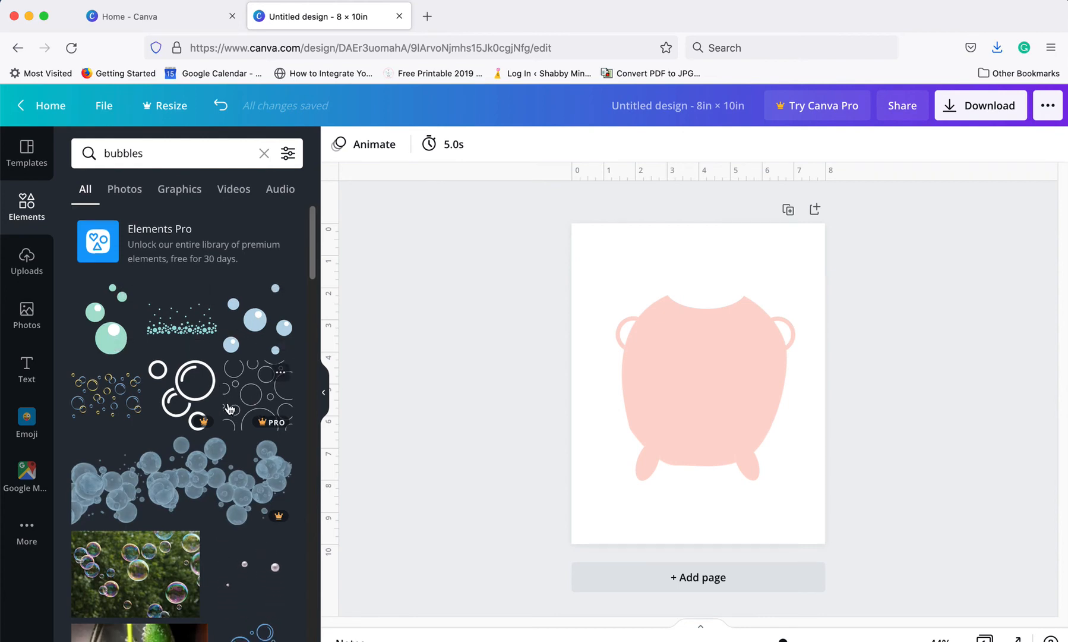
scroll(196, 393, down, 3)
scroll(196, 394, down, 10)
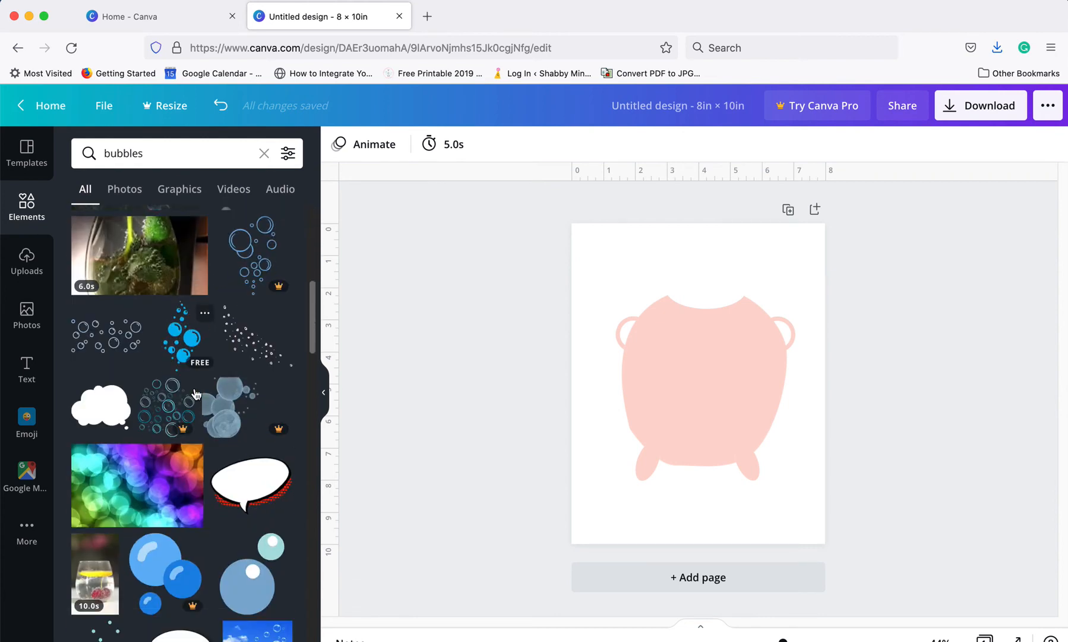
scroll(196, 393, down, 4)
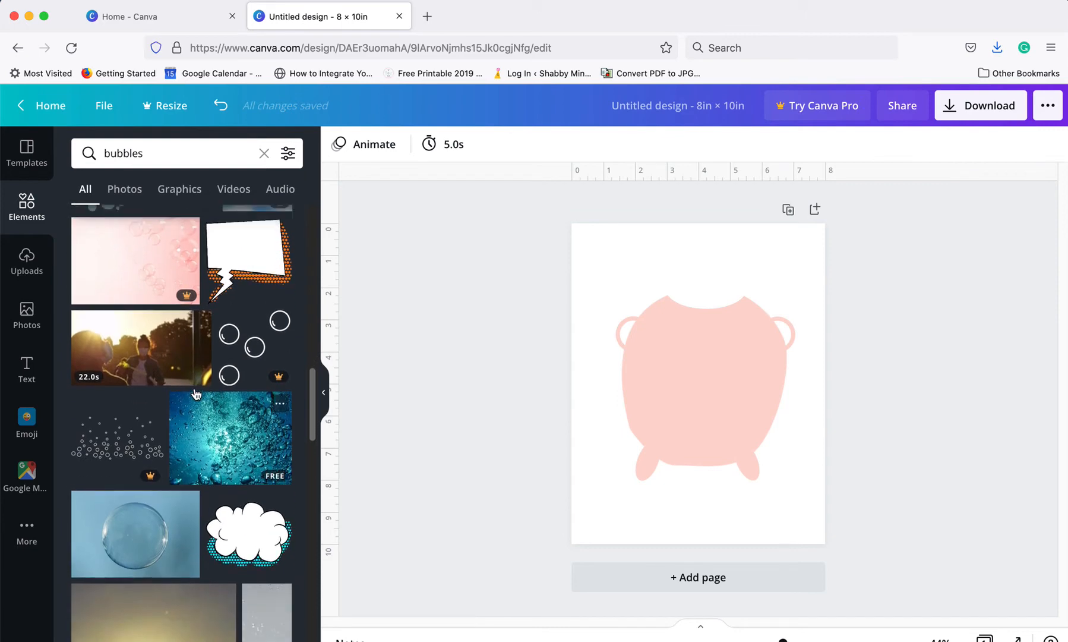
scroll(118, 356, up, 4)
click(94, 348)
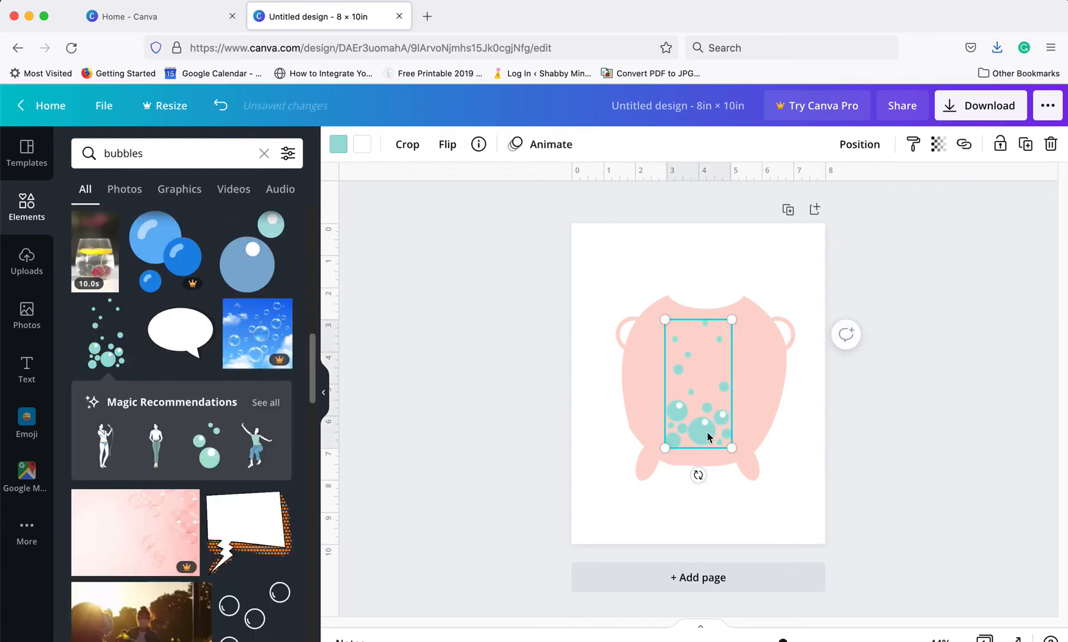
Shrink the teal bubble cluster and position it over the left part of the pink shape's opening.
drag(726, 436, 696, 339)
drag(725, 239, 721, 248)
drag(700, 346, 682, 331)
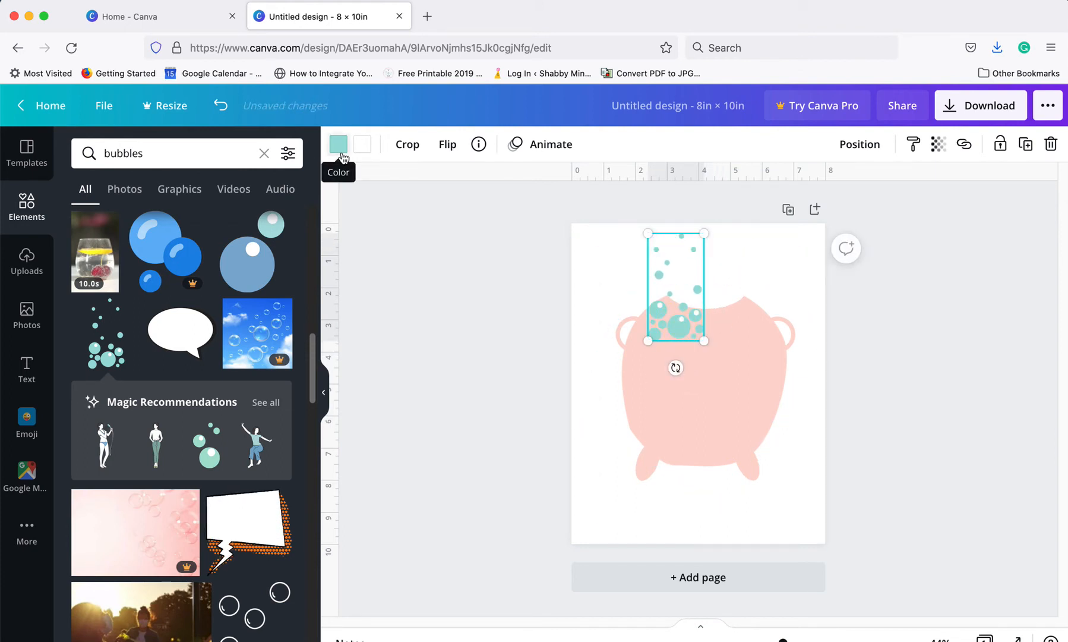
Duplicate the teal bubble cluster twice, placing one copy over the opening's right part and the other lower on the pink shape.
key(super+d)
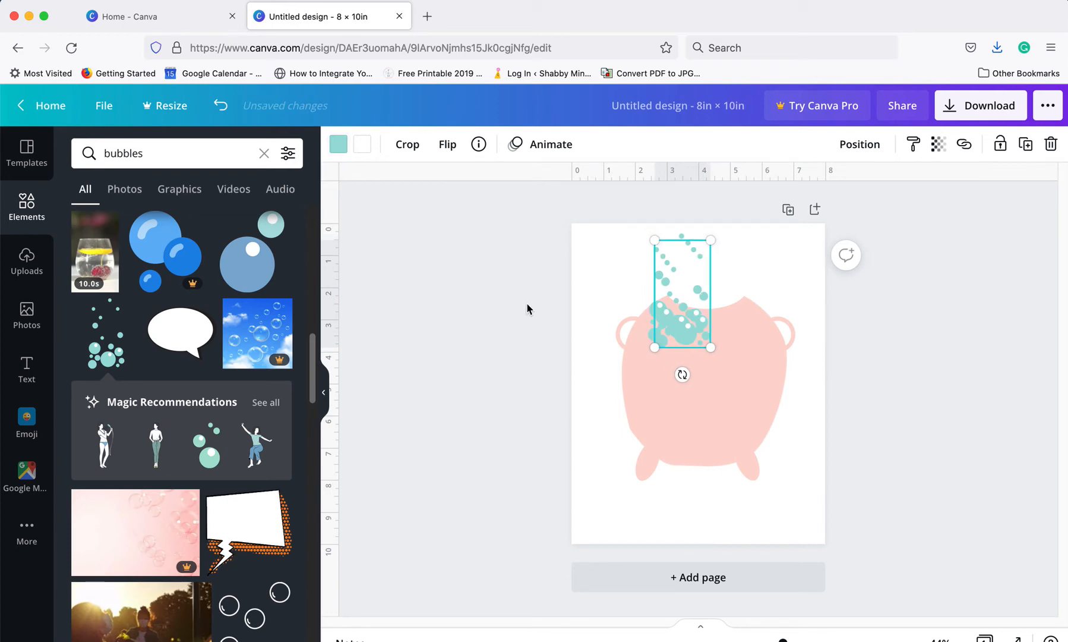
key(super+d)
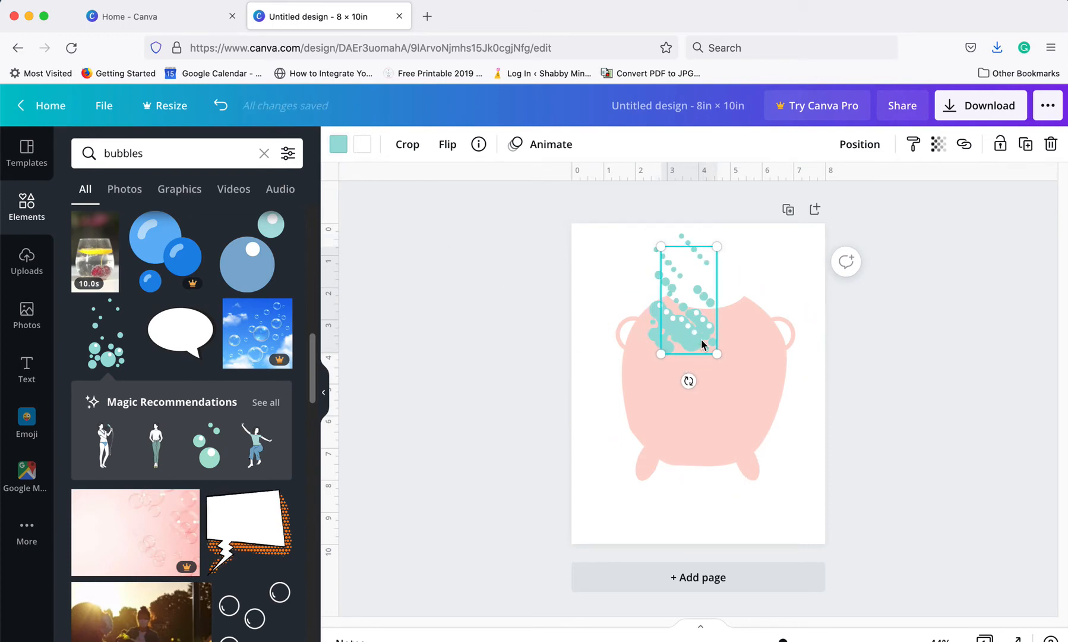
drag(707, 339, 767, 338)
click(694, 339)
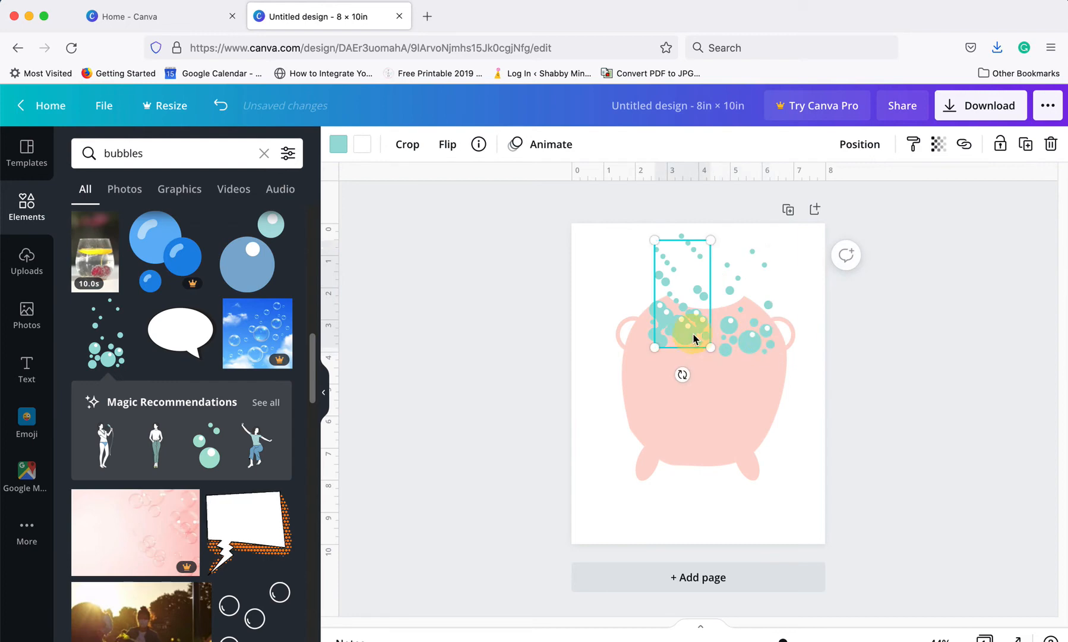
drag(694, 339, 705, 396)
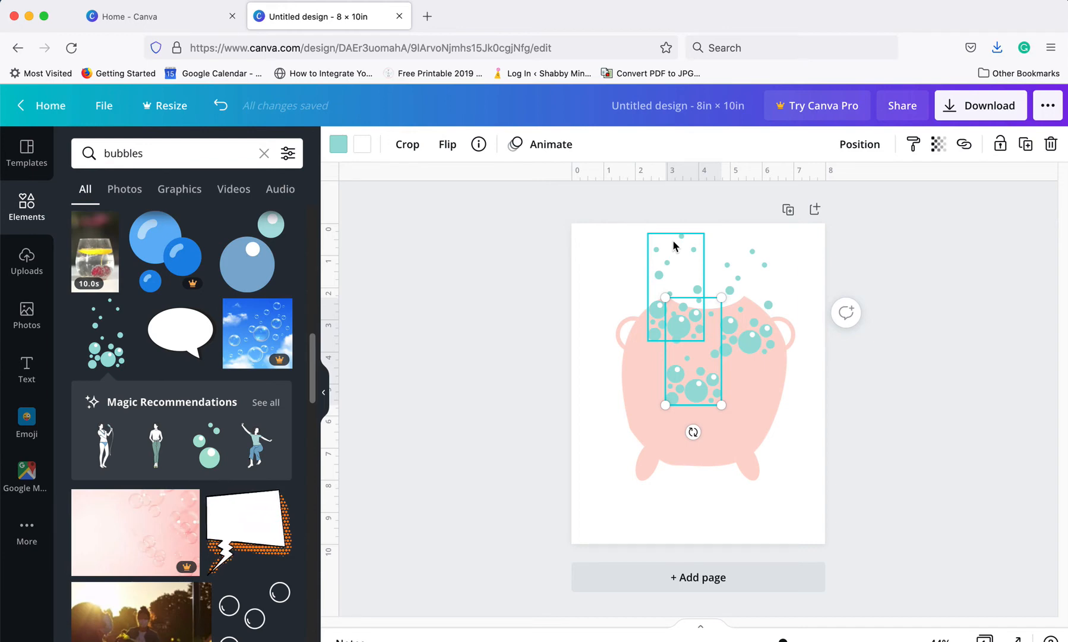
Recolor the bubbles of the original cluster over the opening's left part to orange #f3944f.
click(671, 243)
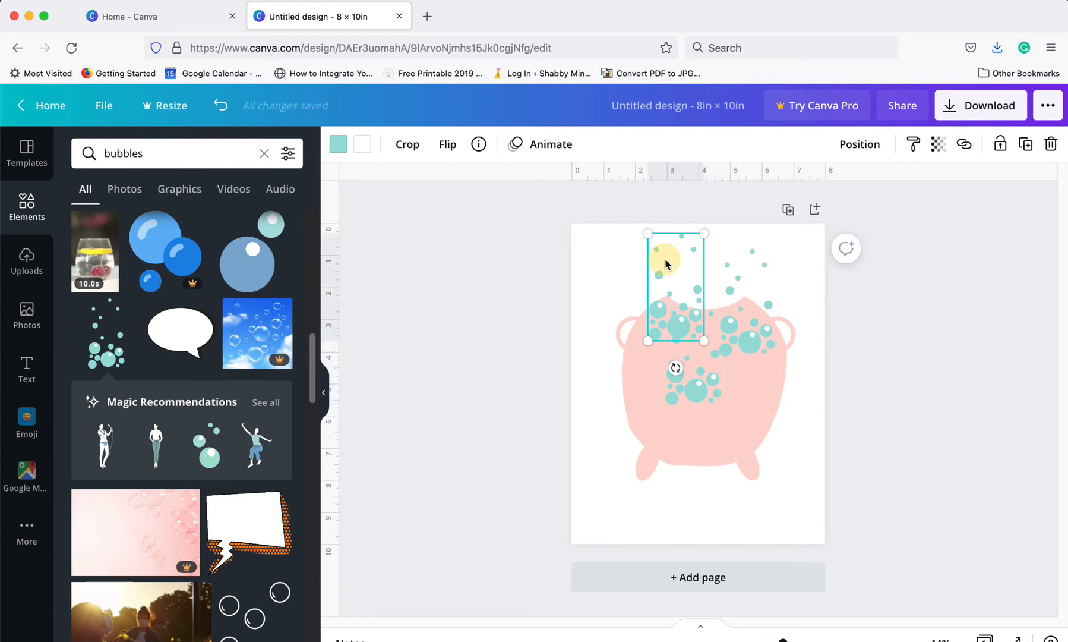
click(339, 144)
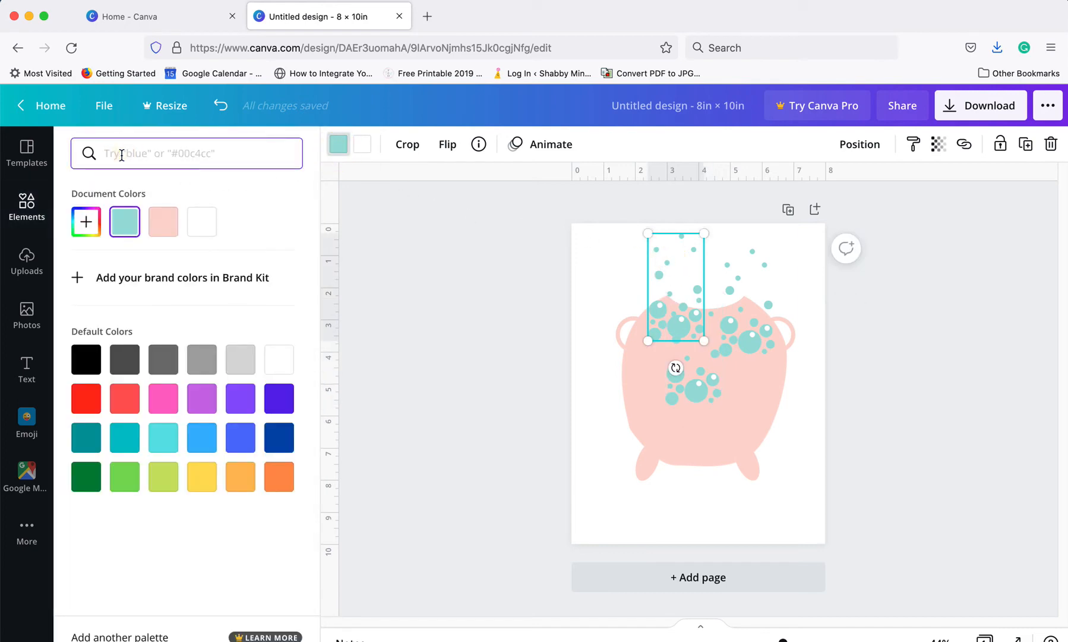
text(#)
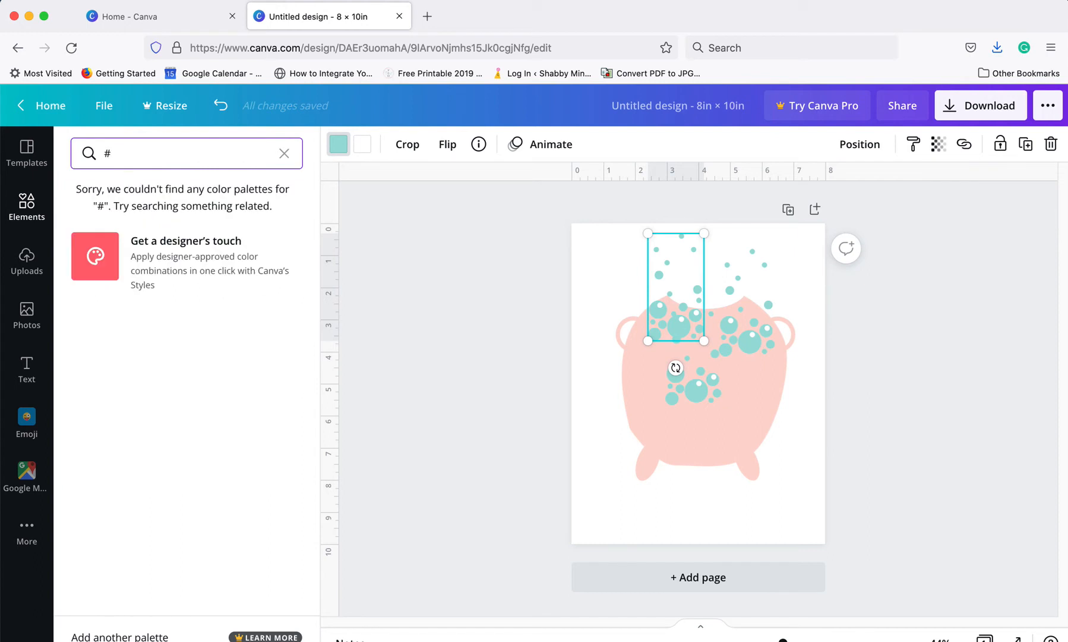
text(f)
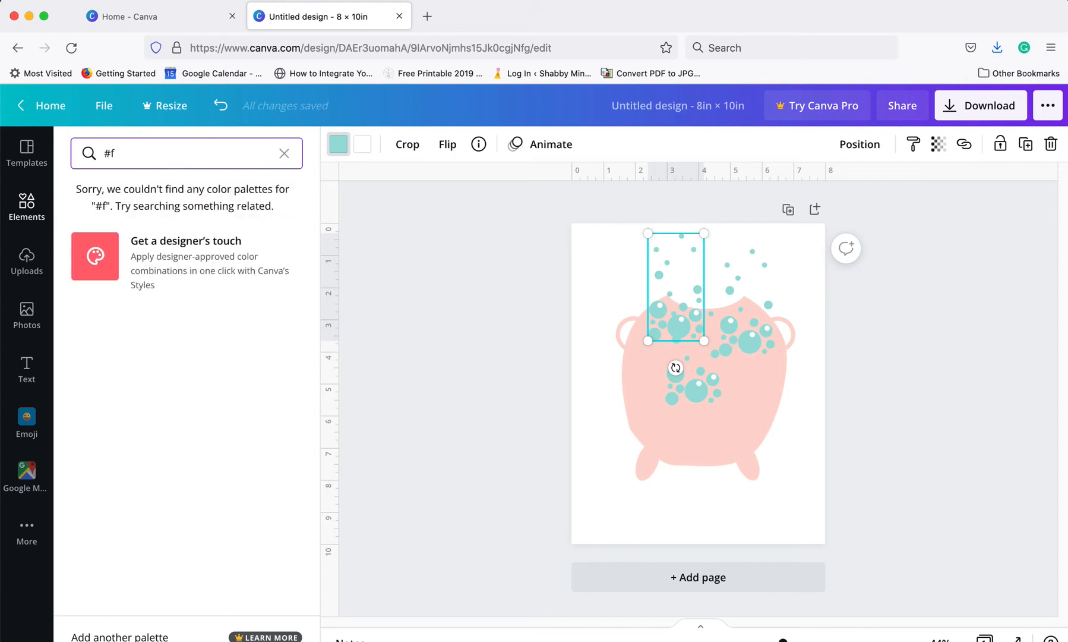
text(3944f)
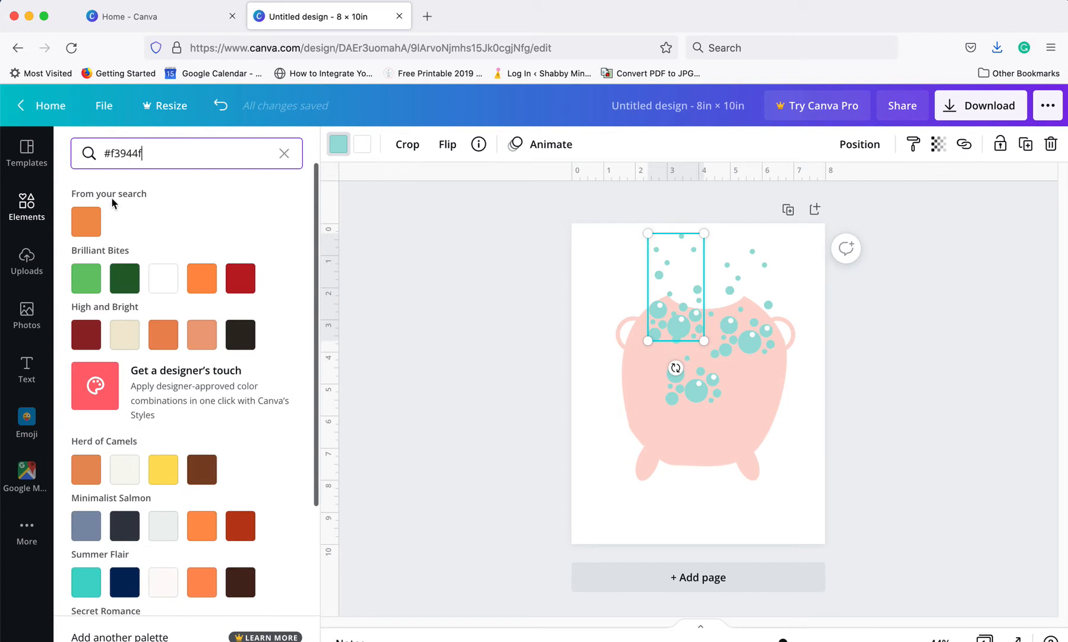
click(88, 223)
Recolor the bubble cluster over the opening's right part to pale yellow #fde5a8.
click(760, 335)
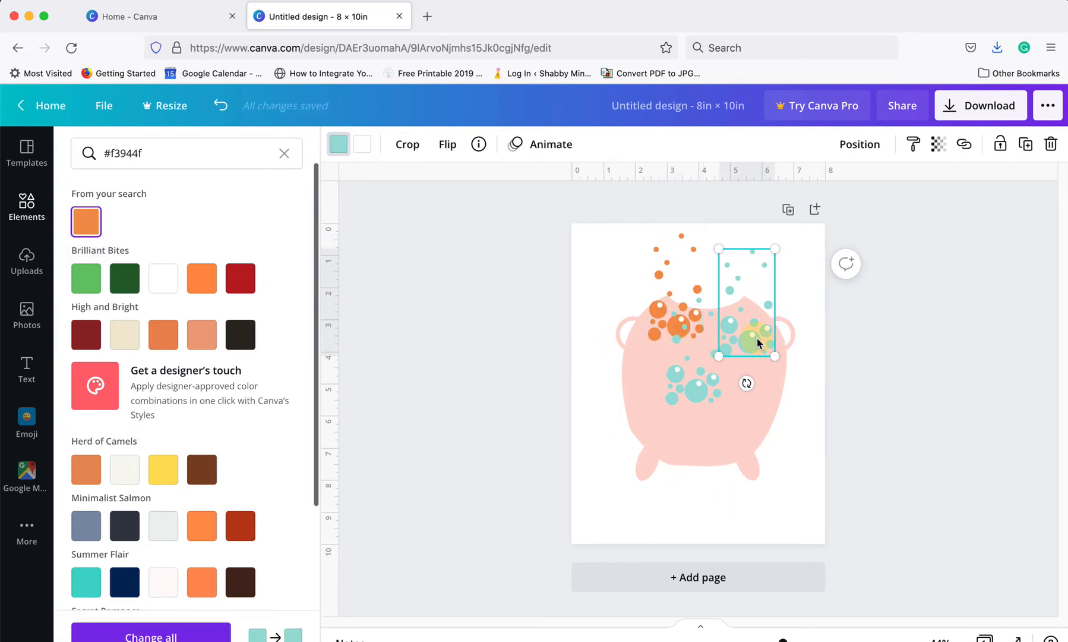
click(339, 144)
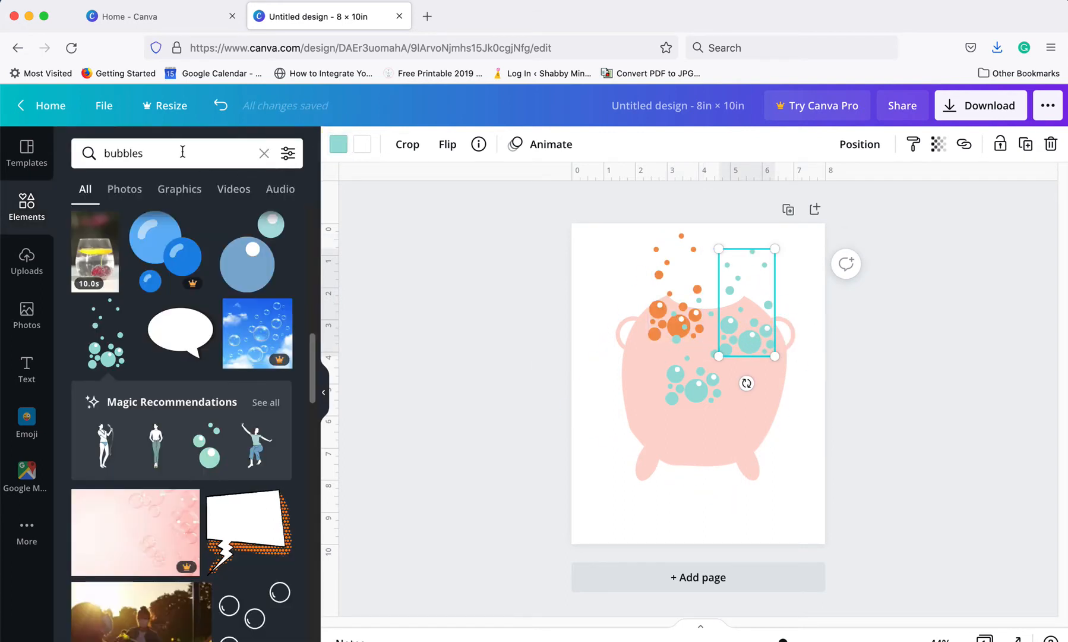
drag(163, 154, 96, 151)
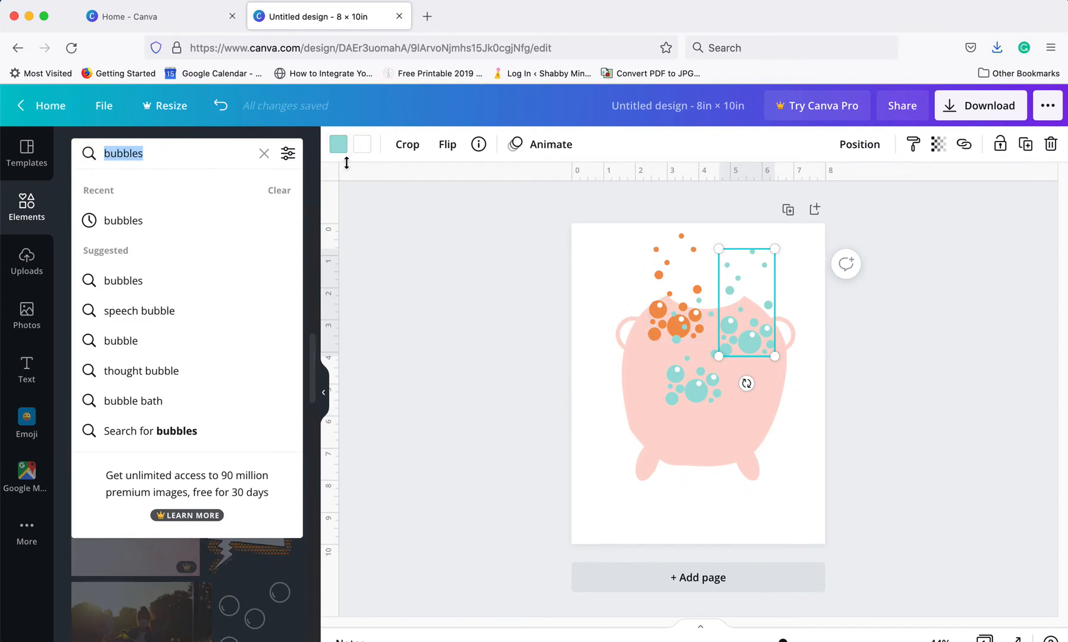
click(339, 144)
drag(176, 153, 110, 153)
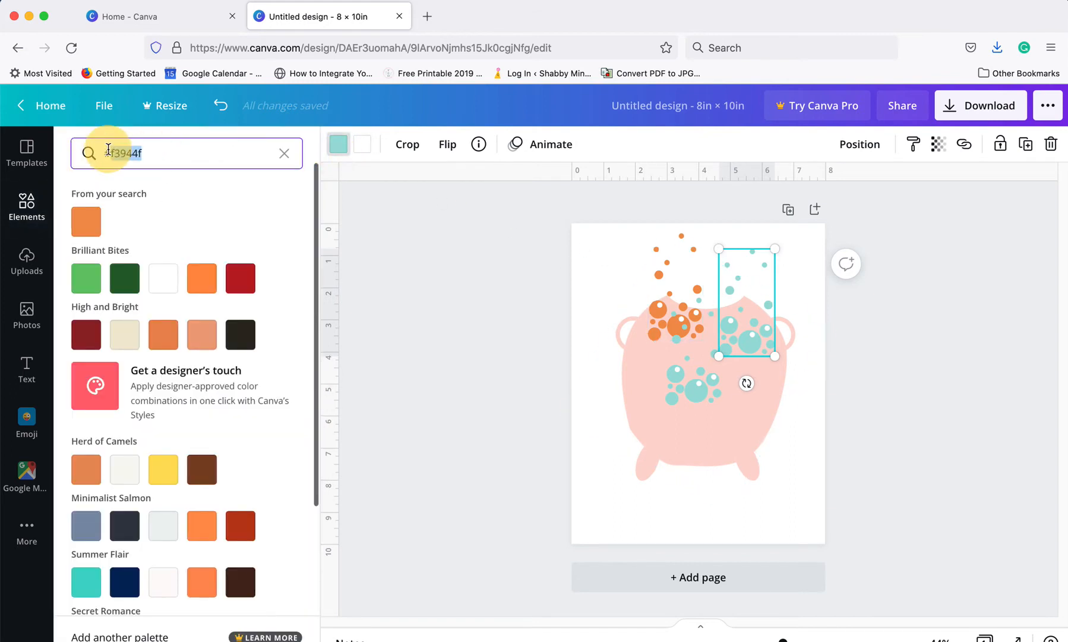
key(BackSpace)
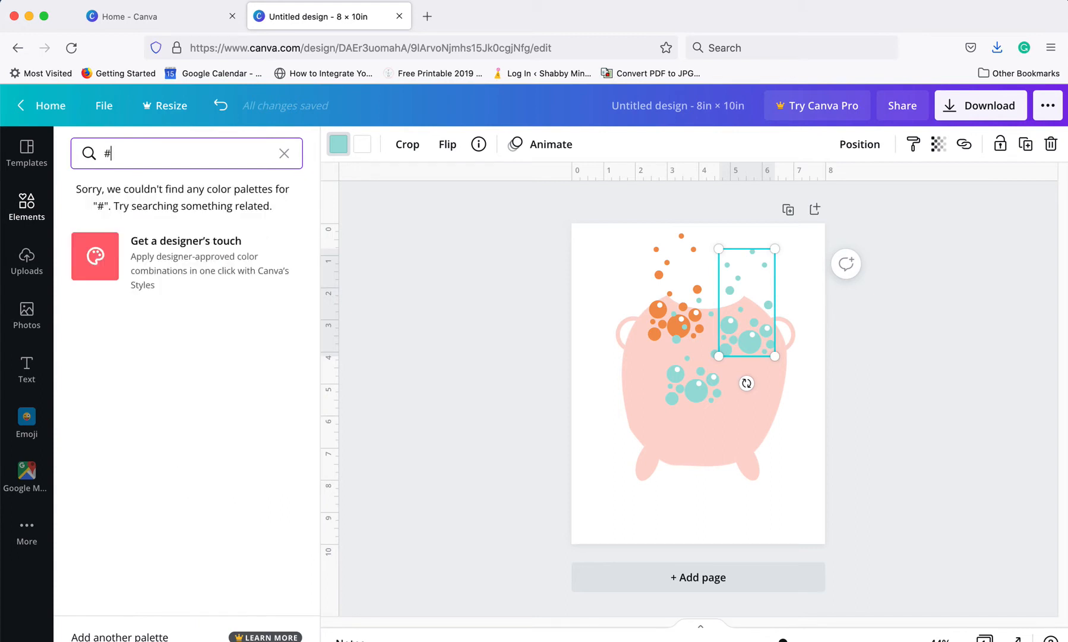
text(fde)
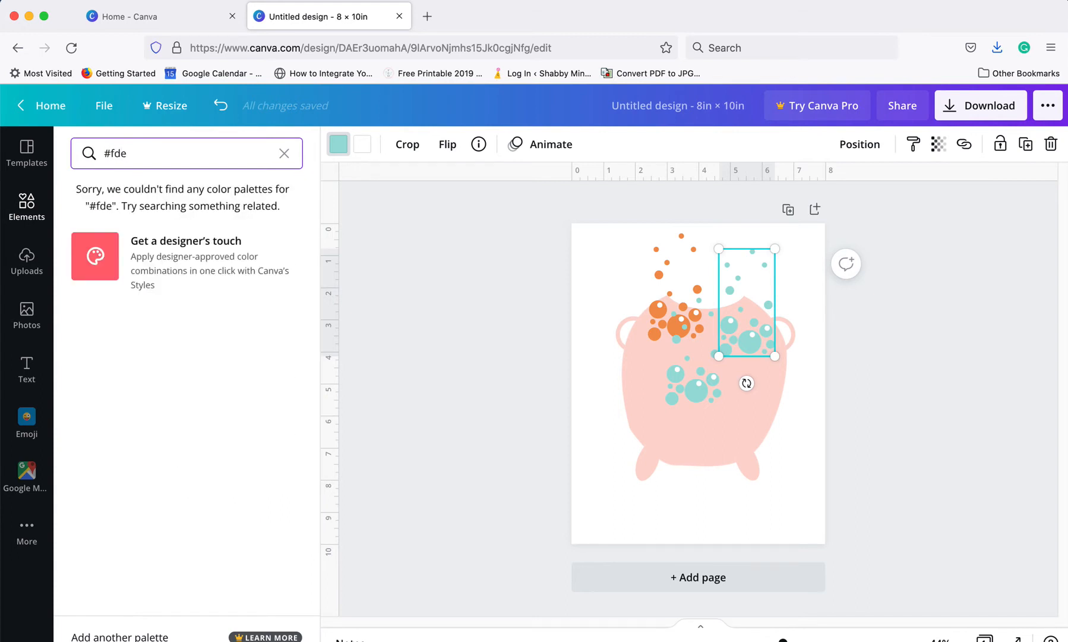
text(5)
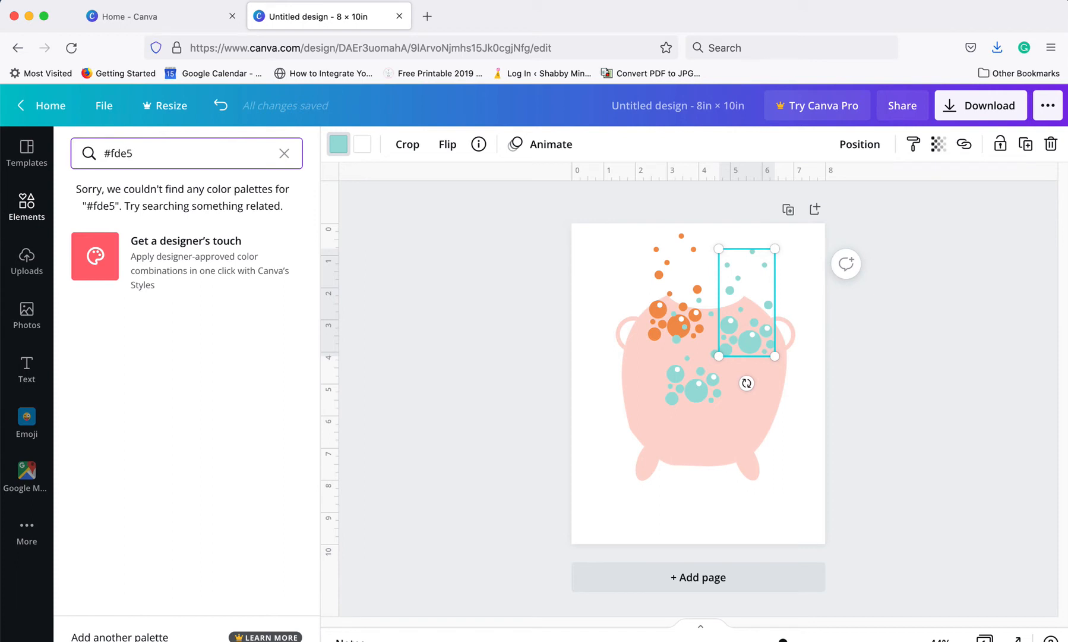
text(a8)
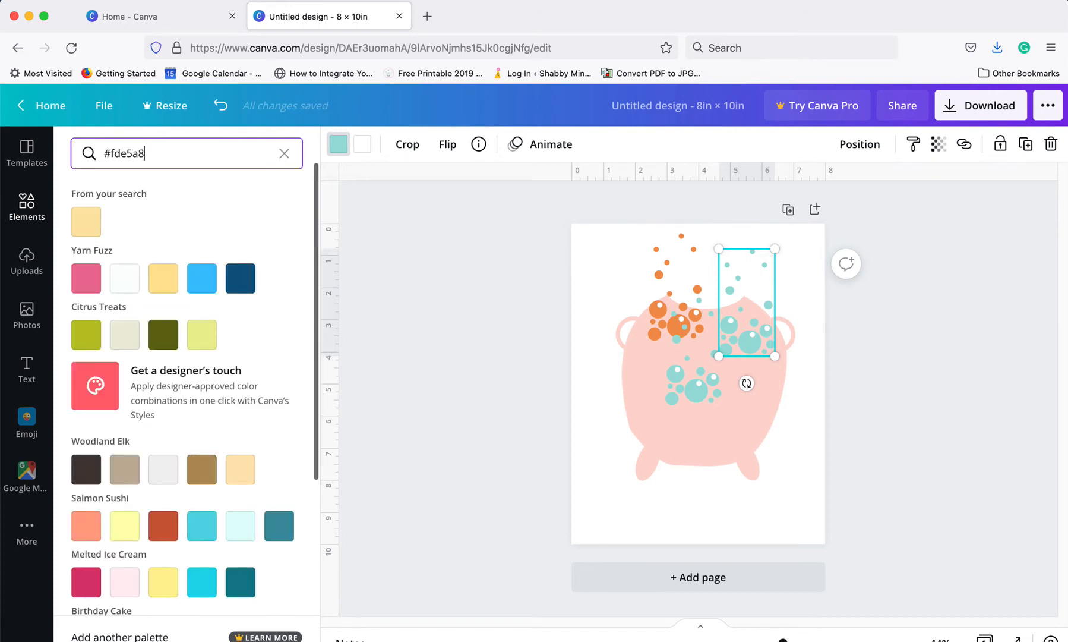
click(86, 221)
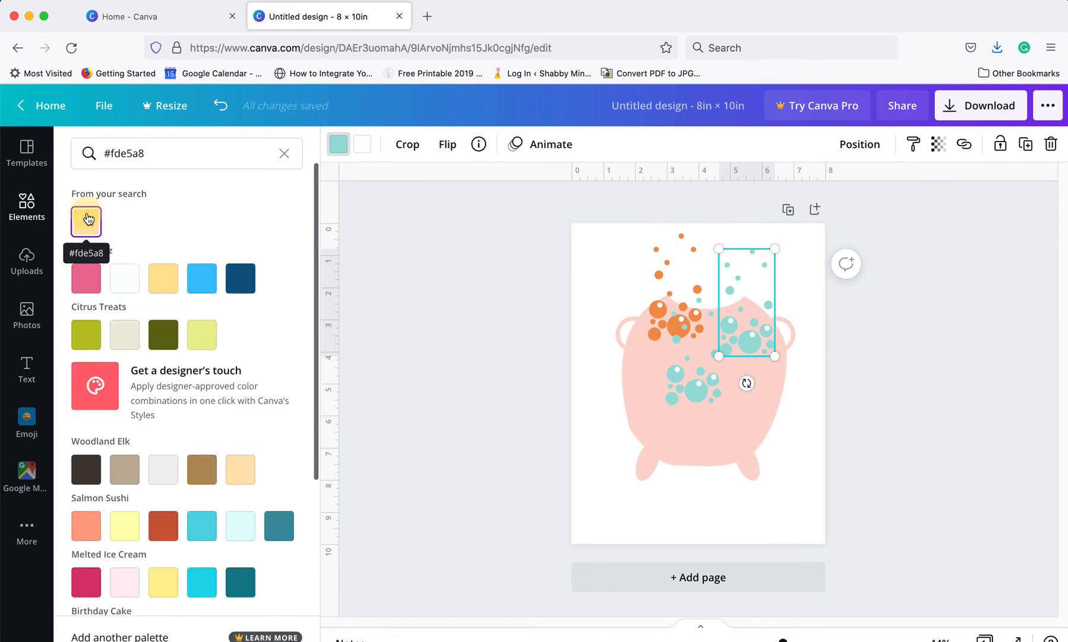
Recolor the lower teal bubble cluster on the pink shape to pale aqua #ccedeb.
click(689, 390)
click(337, 147)
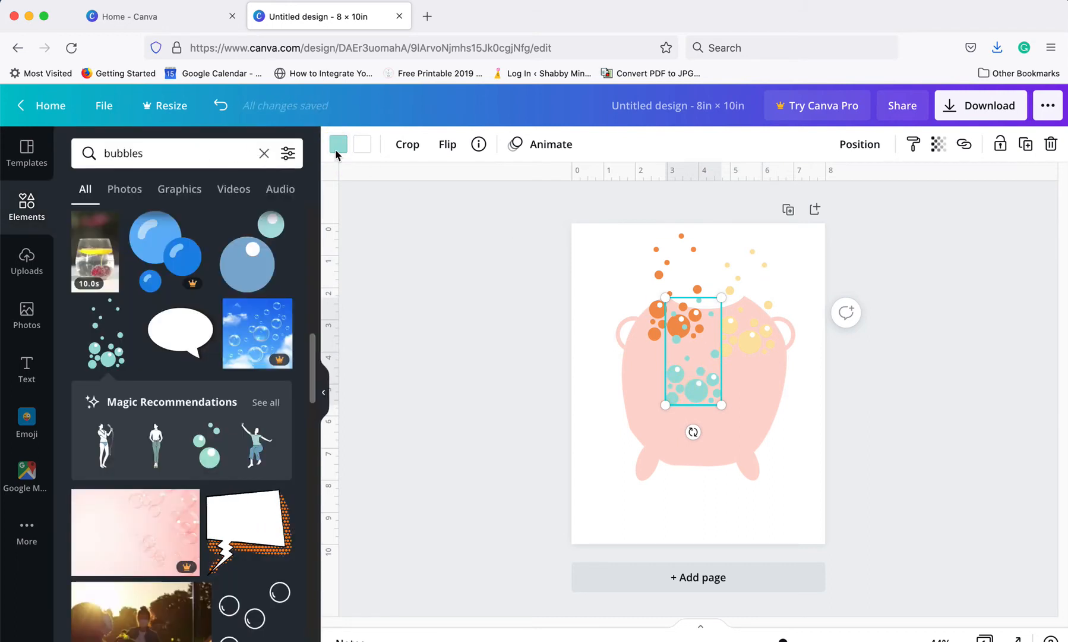
drag(210, 153, 97, 153)
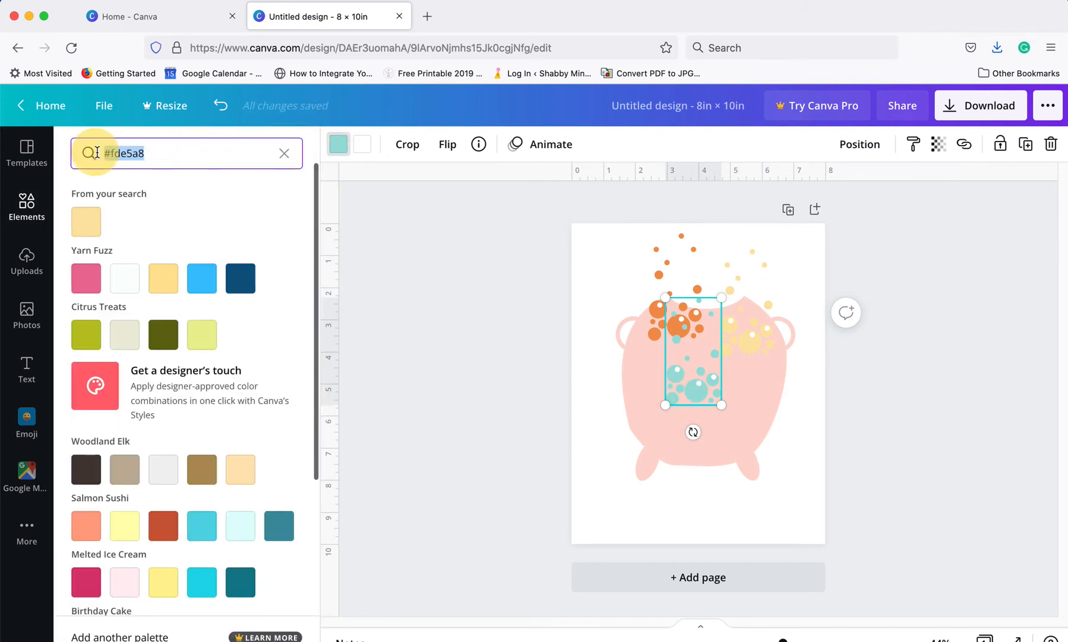
text(#)
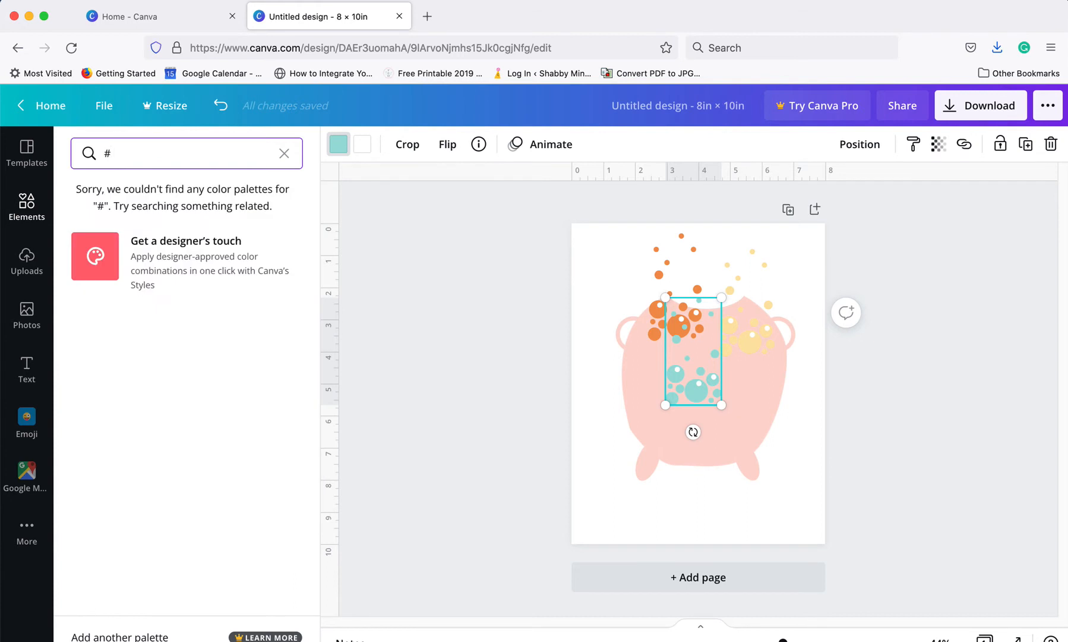
text(cc)
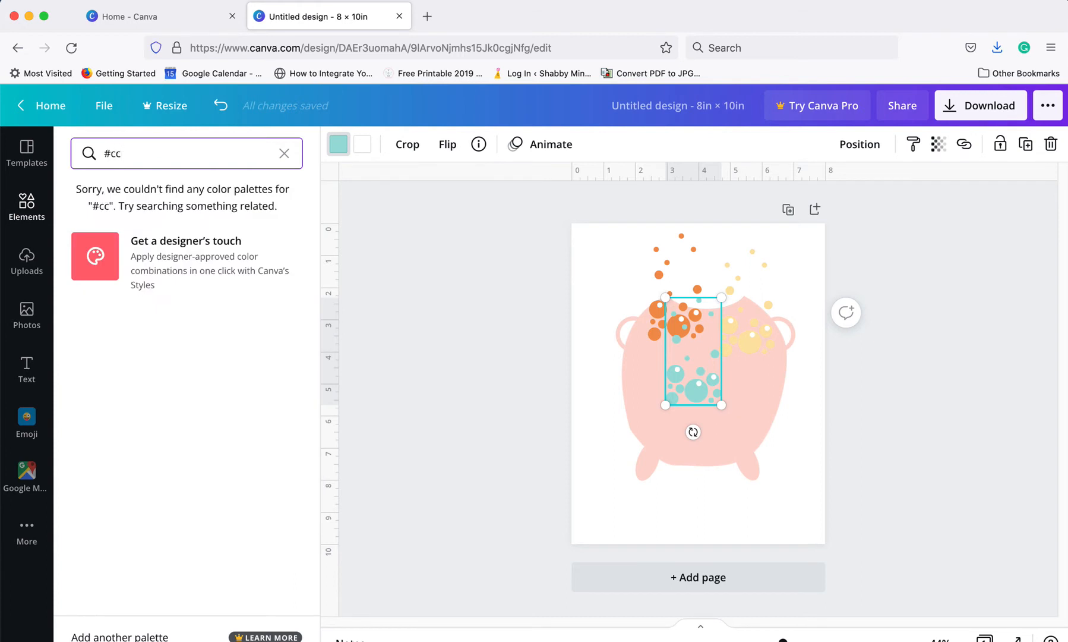
text(3)
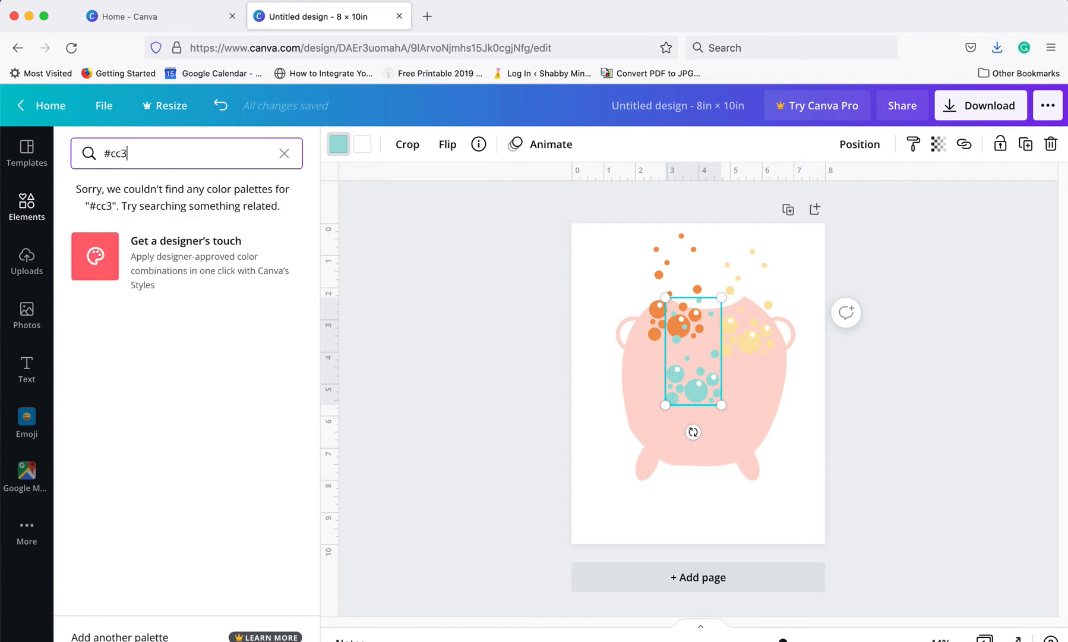
key(BackSpace)
text(edeb)
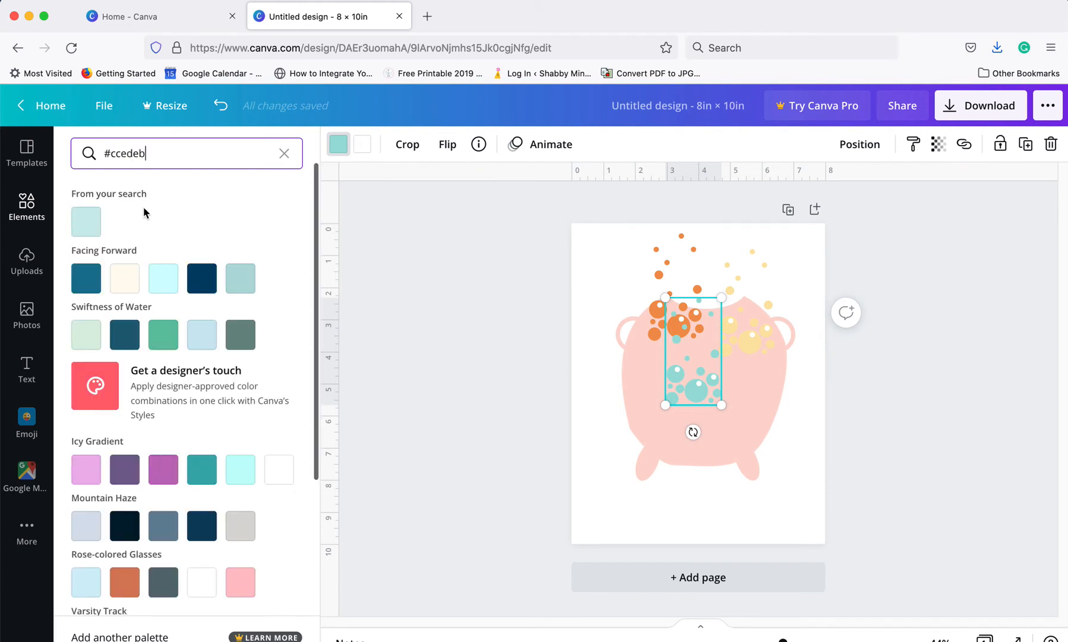
click(657, 248)
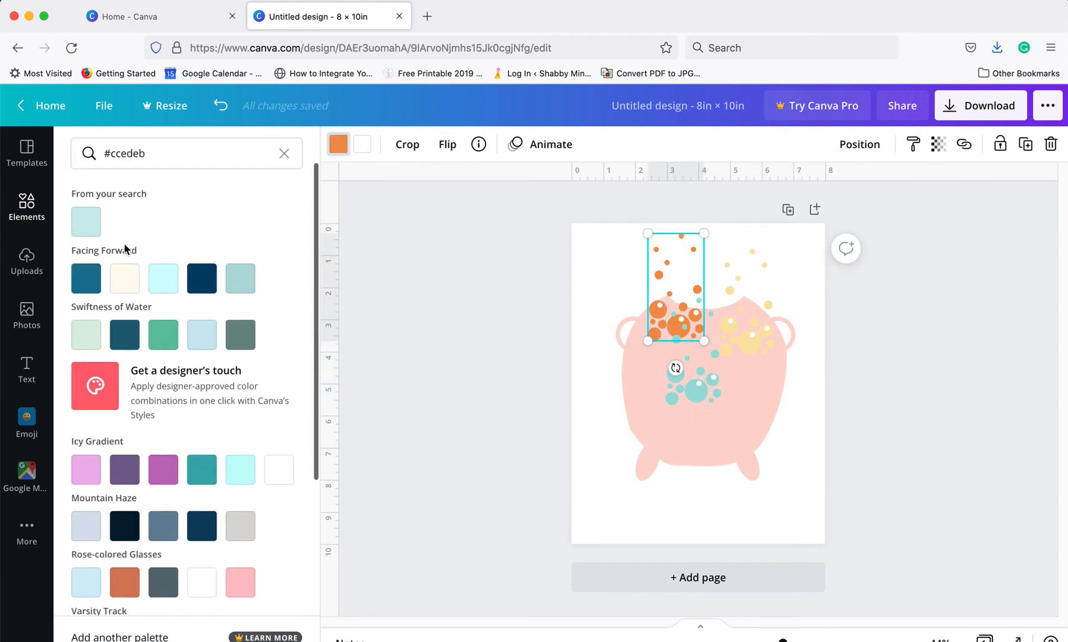
click(666, 378)
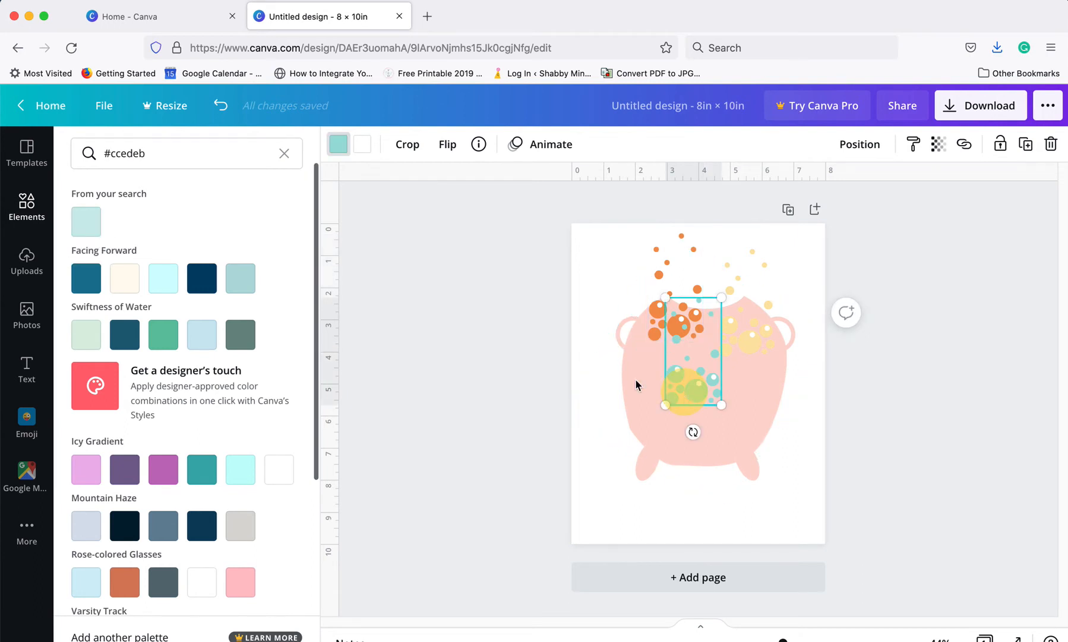
click(89, 233)
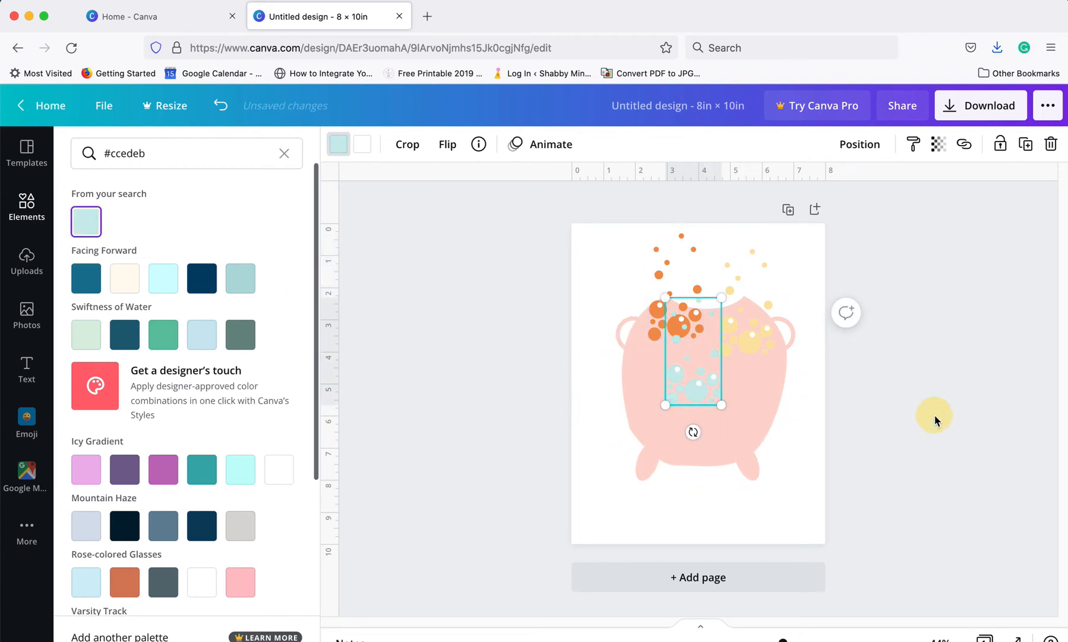
Move the pale aqua bubble cluster up into the opening, between the orange and yellow clusters.
click(935, 414)
click(928, 356)
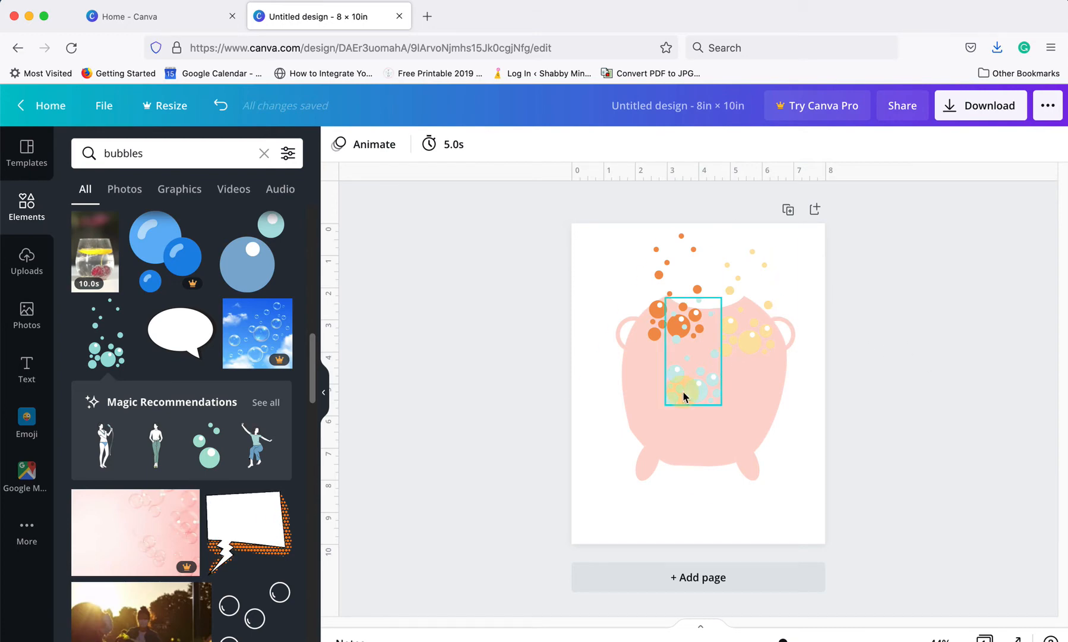
drag(684, 396, 706, 340)
Tilt the orange bubble cluster so it rises toward the upper left and place a duplicate of it lower on the pink shape.
click(683, 239)
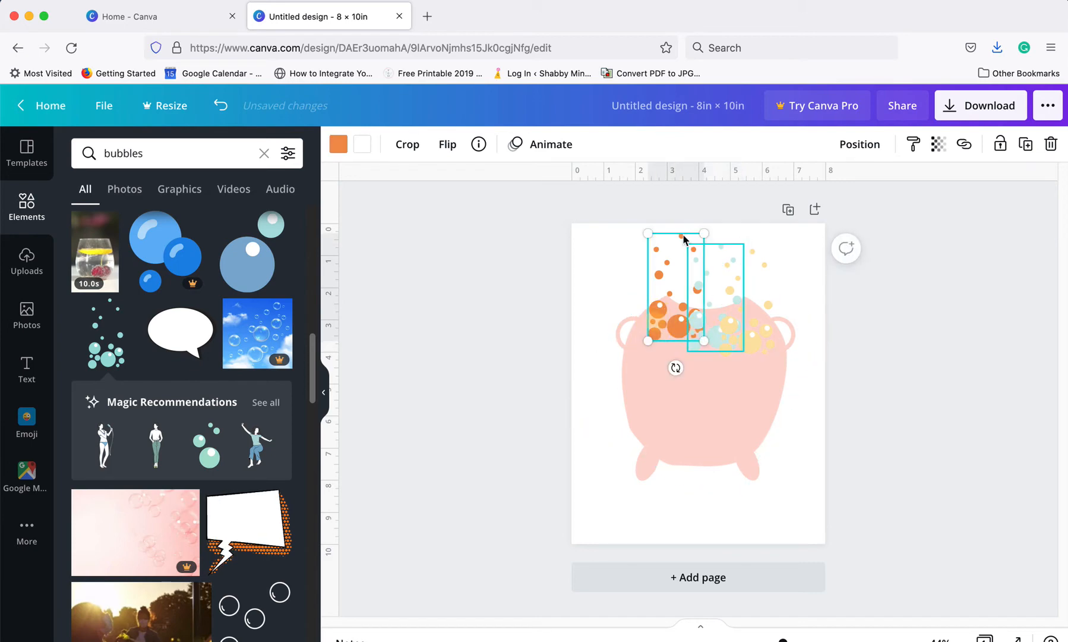
drag(676, 367, 755, 333)
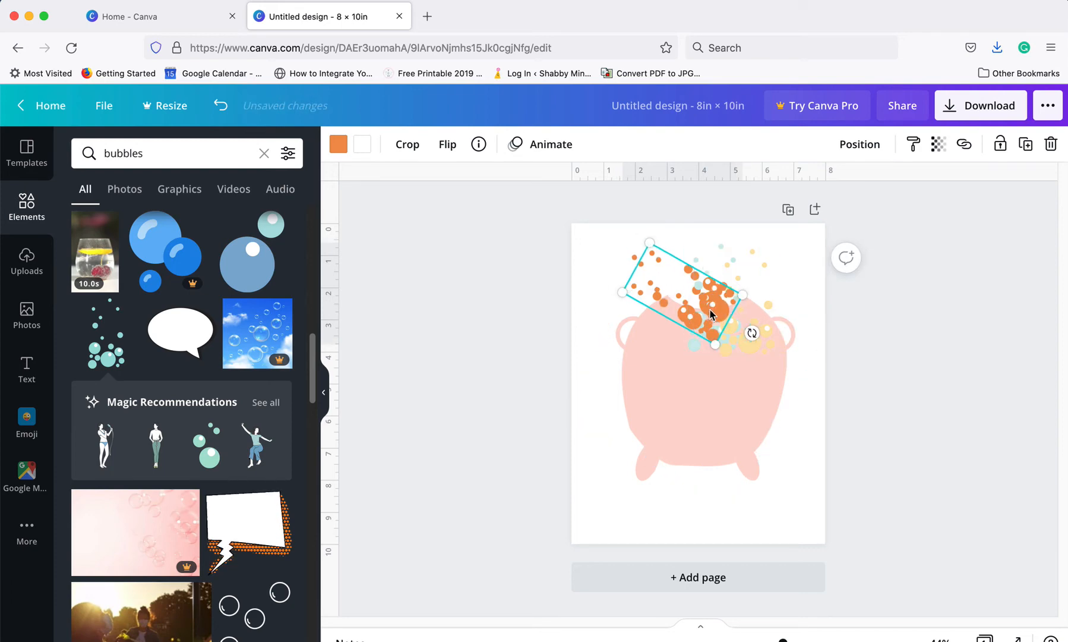
drag(710, 313, 681, 343)
Crop the duplicated orange cluster to its small rising bubbles and place them over the yellow cluster.
click(417, 150)
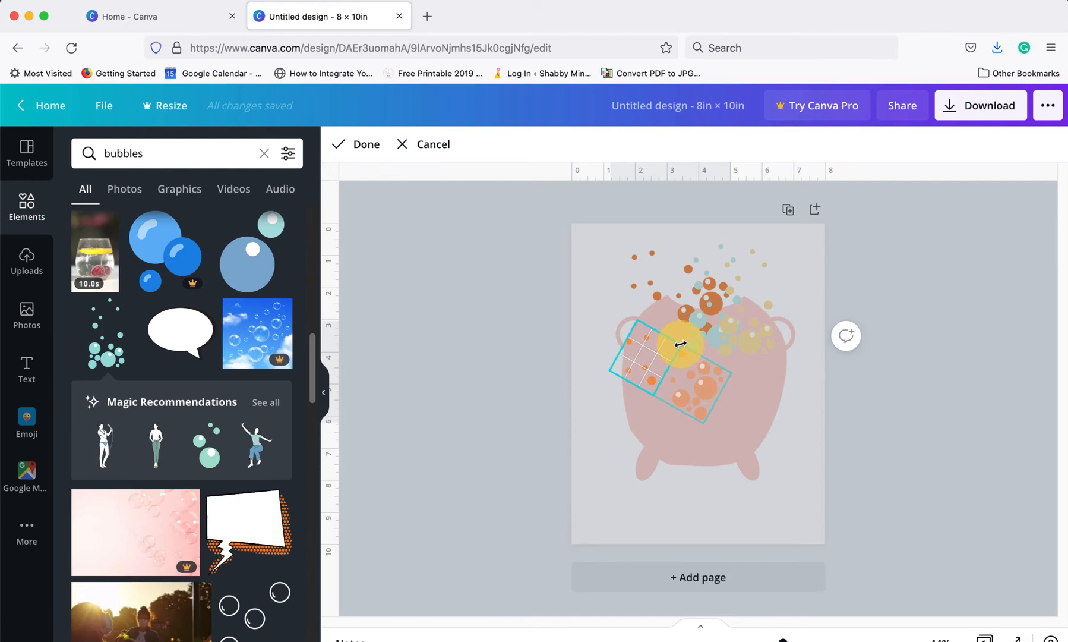
click(368, 144)
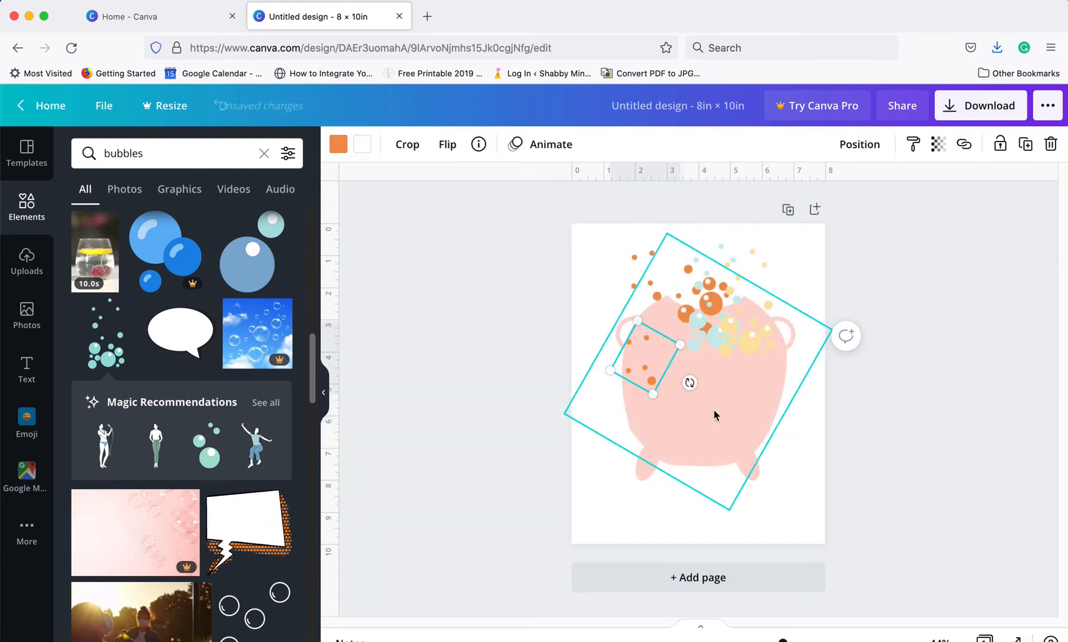
drag(651, 366, 746, 347)
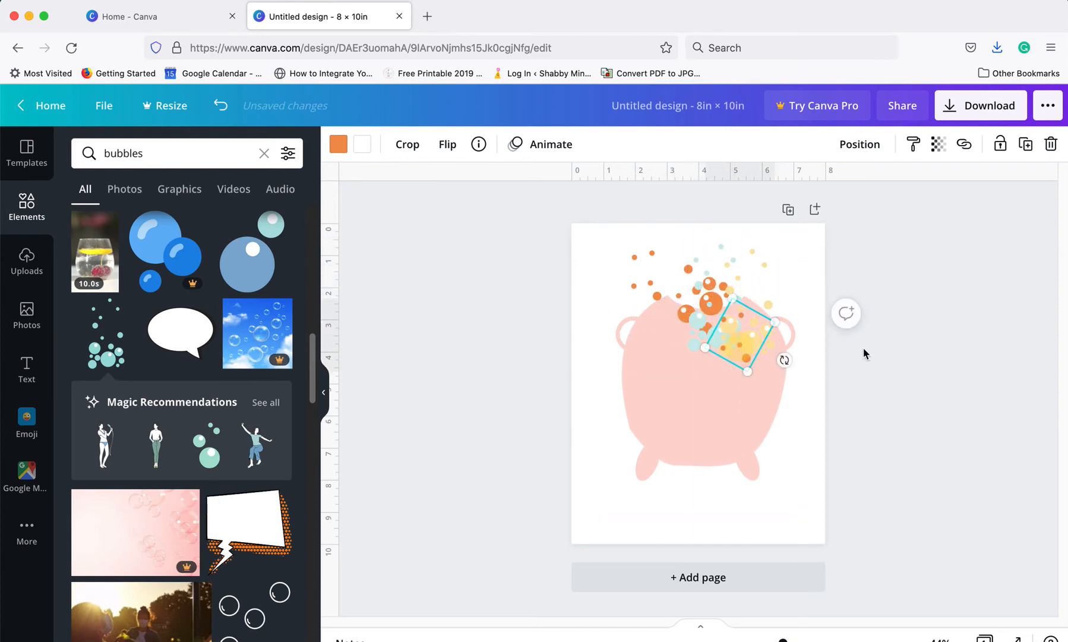
Place a duplicate of the yellow cluster above the opening's left part, rotated so its large bubbles are at the upper left.
click(762, 265)
drag(759, 277, 678, 277)
drag(653, 345, 639, 228)
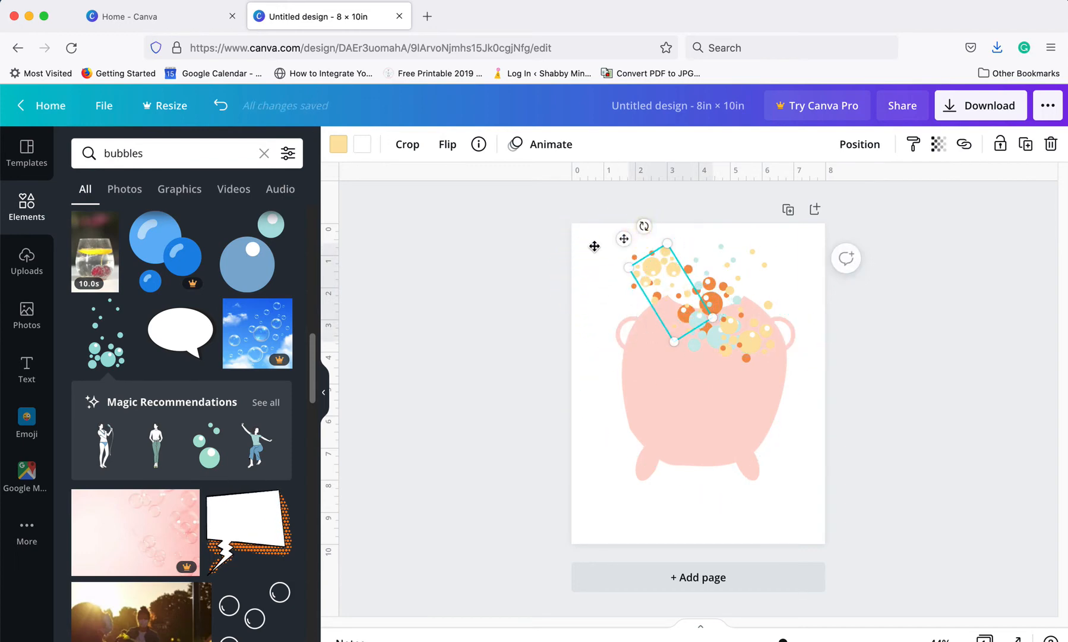
Send the rotated yellow bubble cluster one layer backward.
click(486, 307)
click(656, 273)
click(860, 145)
click(823, 195)
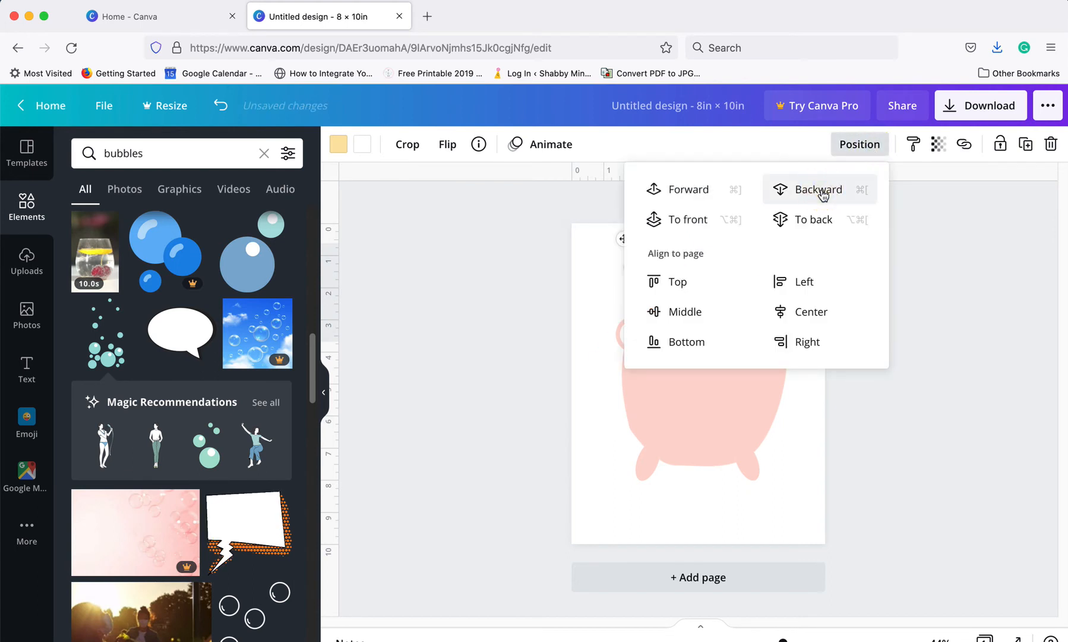
Restack the rotated yellow bubble cluster, sending it one layer backward and then bringing it forward two layers.
click(823, 194)
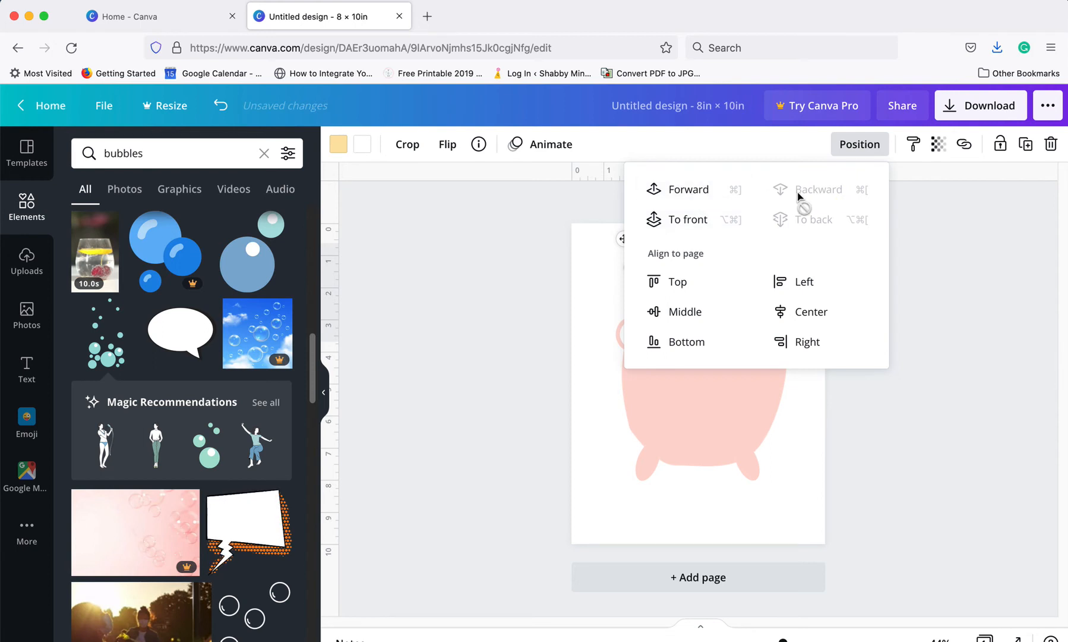
click(955, 276)
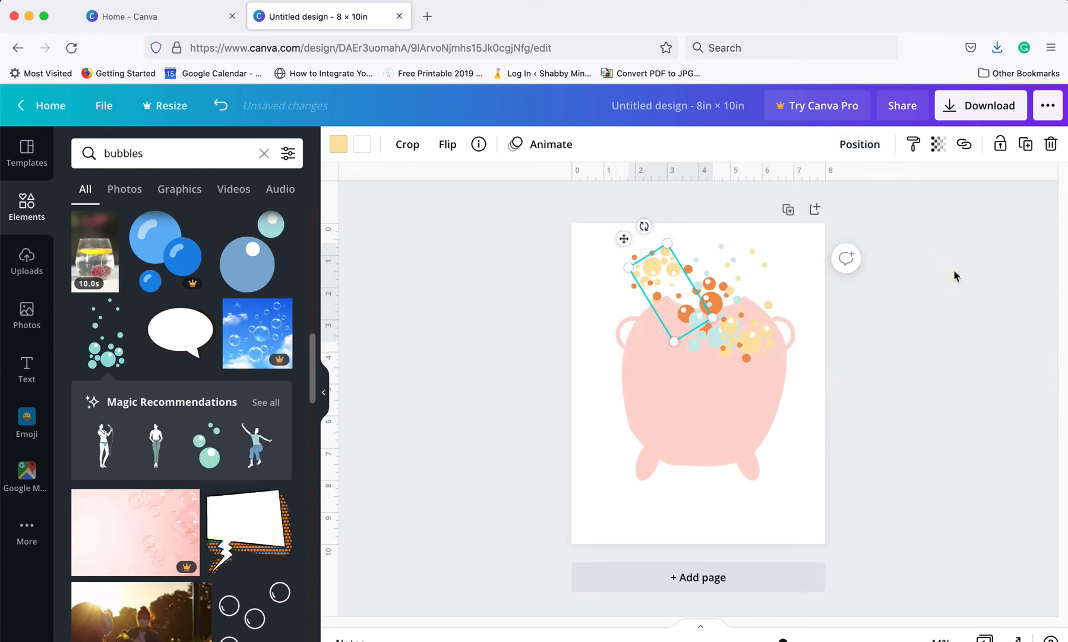
click(857, 153)
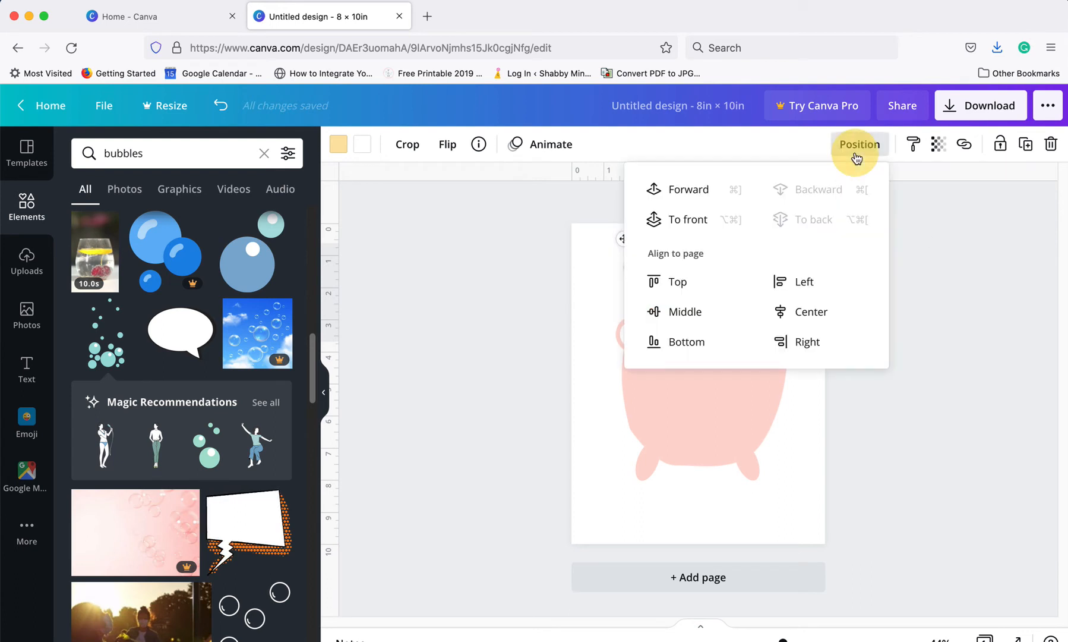
click(689, 198)
click(484, 229)
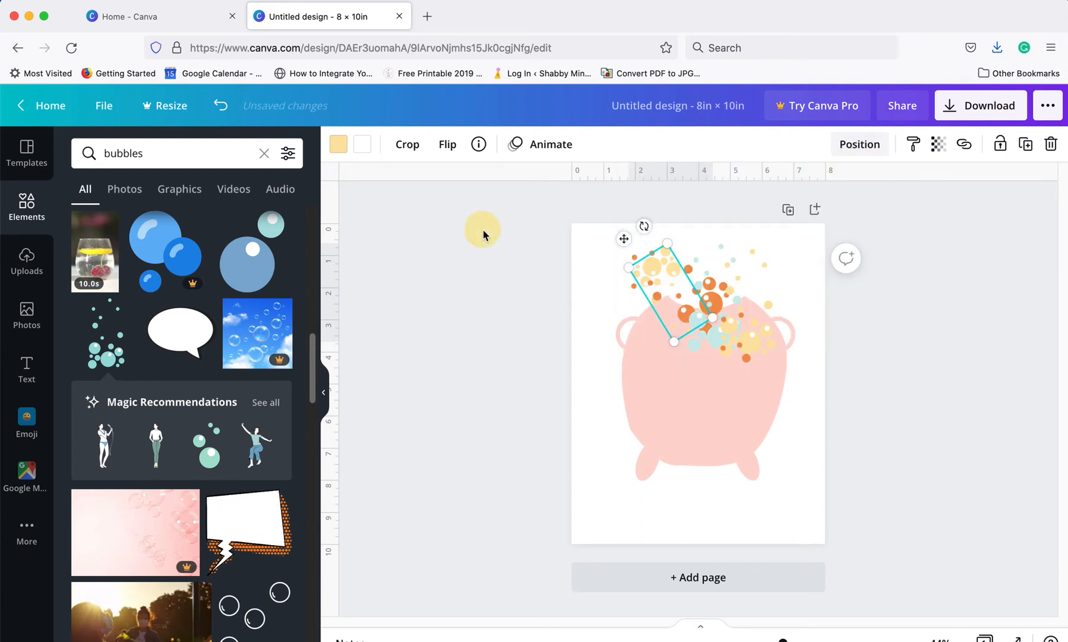
click(869, 142)
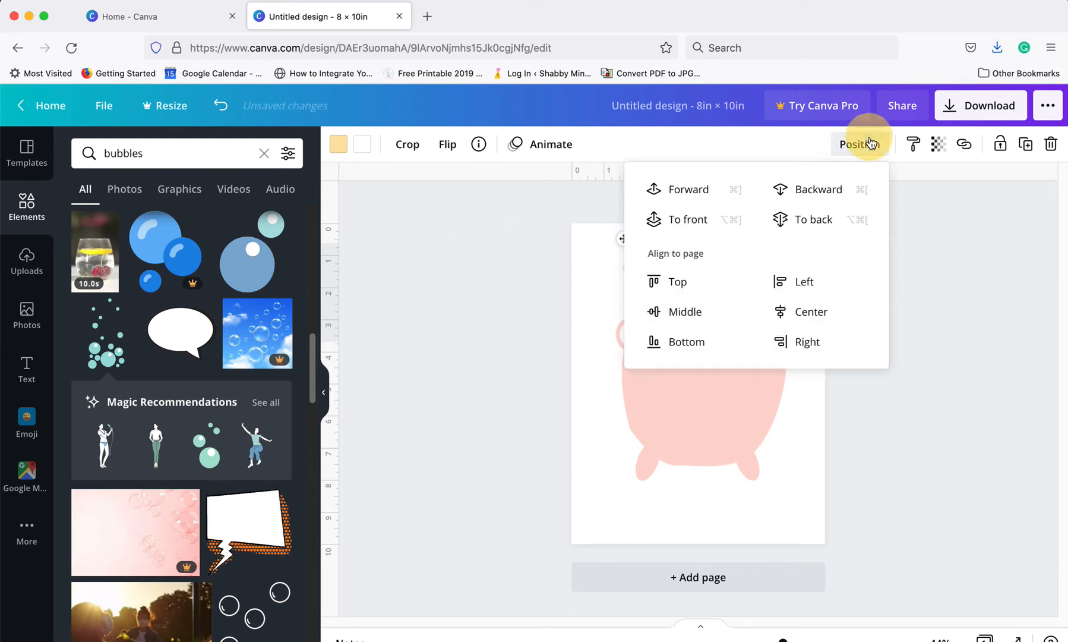
click(689, 189)
click(987, 315)
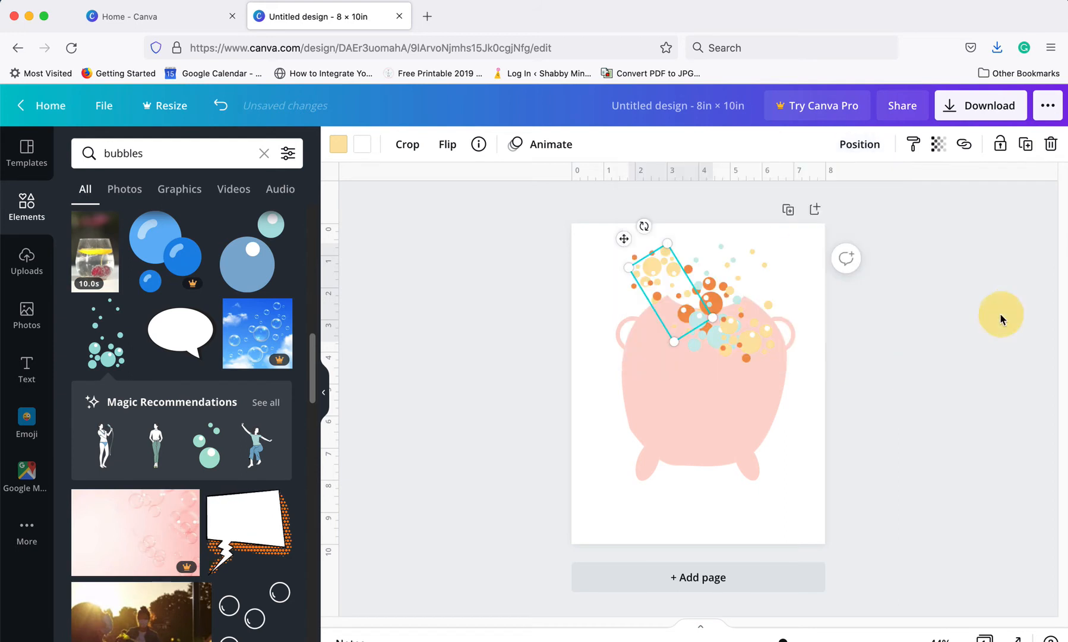
click(967, 312)
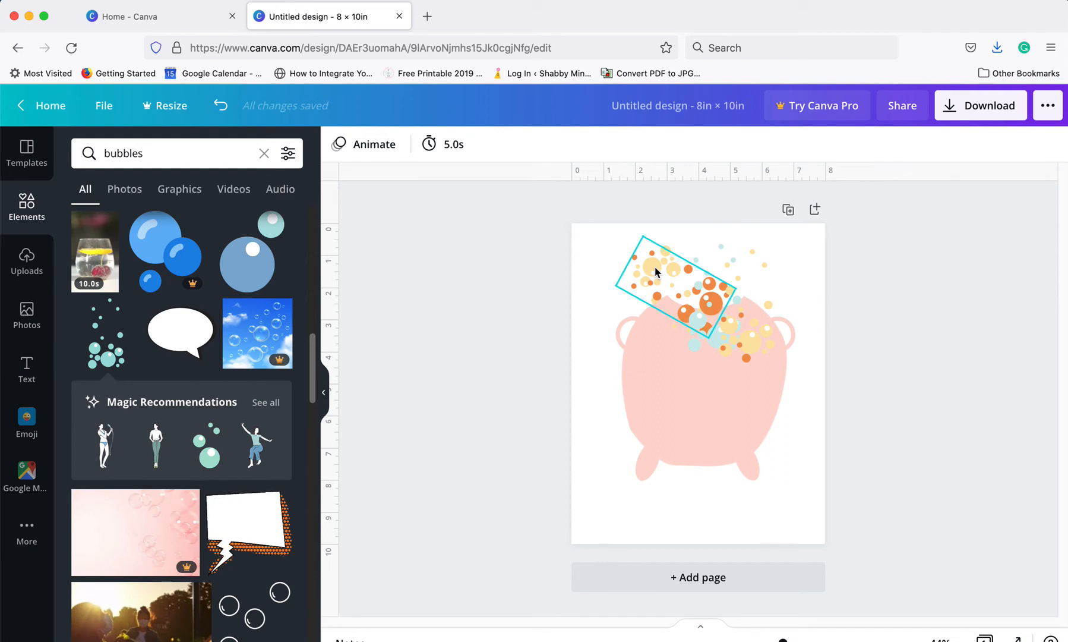
Nudge the tilted orange cluster slightly left and place duplicates of the aqua cluster at the cauldron opening's left and right and above it.
drag(656, 272, 651, 268)
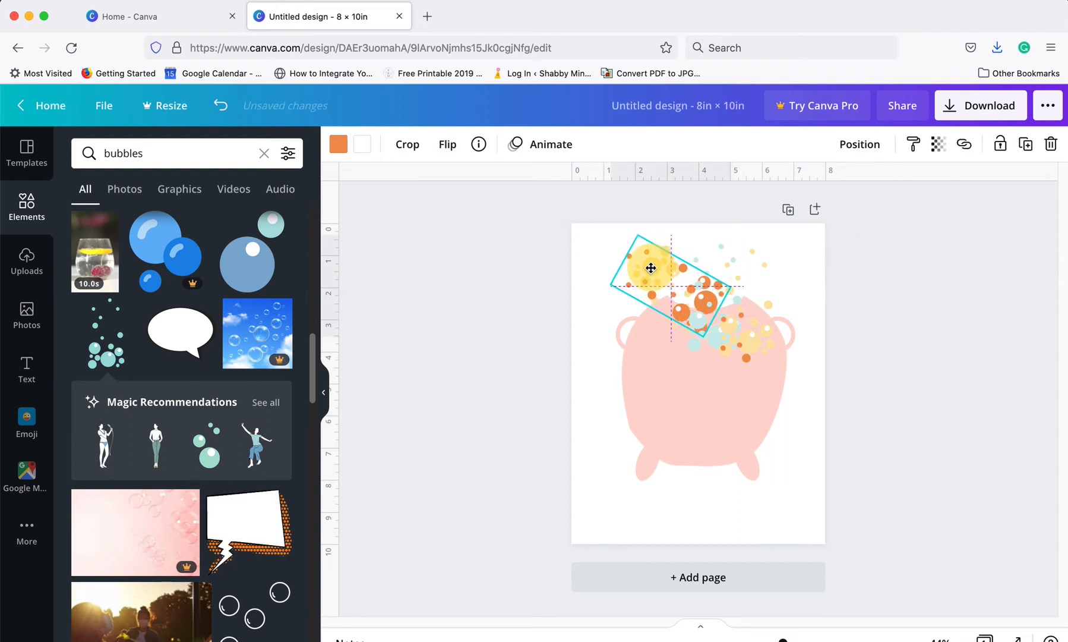
click(908, 343)
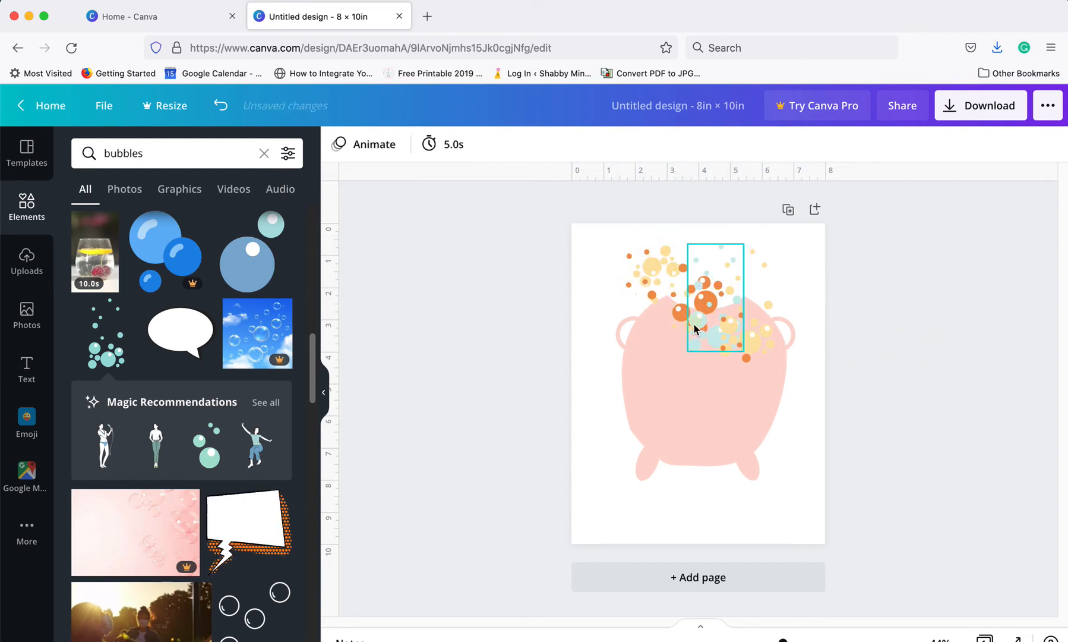
click(698, 328)
drag(654, 321, 679, 274)
click(701, 289)
drag(693, 363, 736, 215)
Place a duplicate of the orange cluster over the opening's right part, rotated to 37° so its small bubbles rise toward the upper right.
click(628, 256)
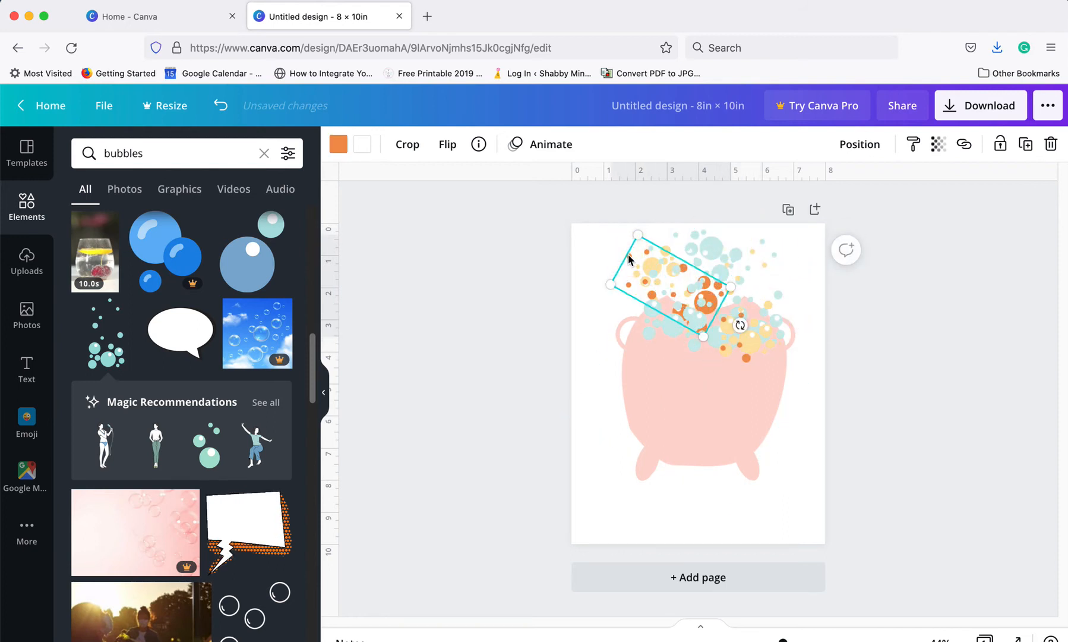
drag(628, 256, 664, 263)
drag(772, 334, 716, 366)
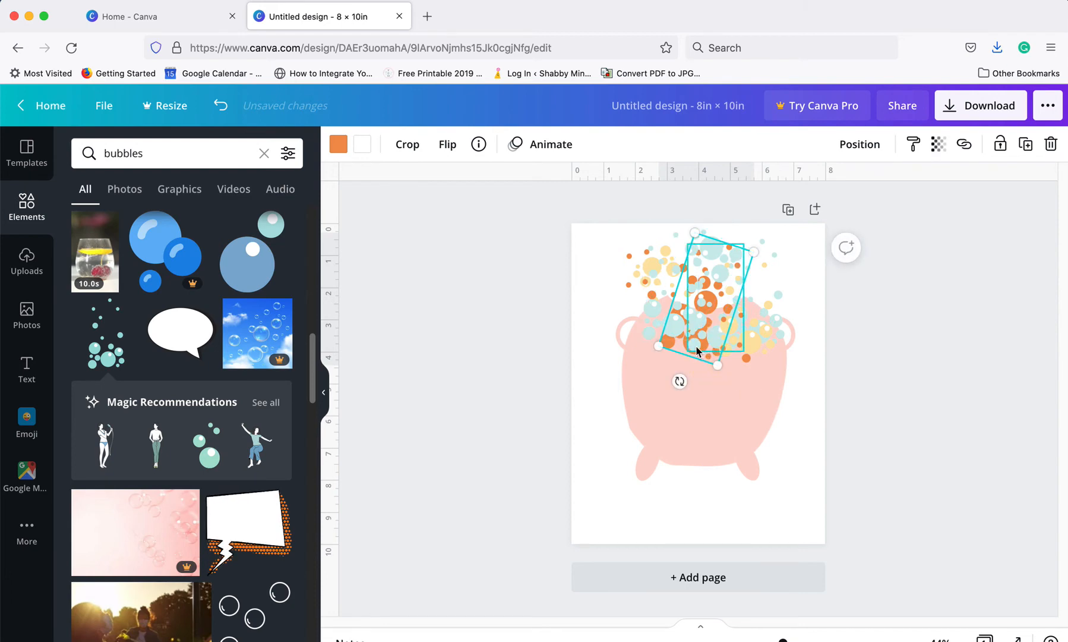
click(715, 348)
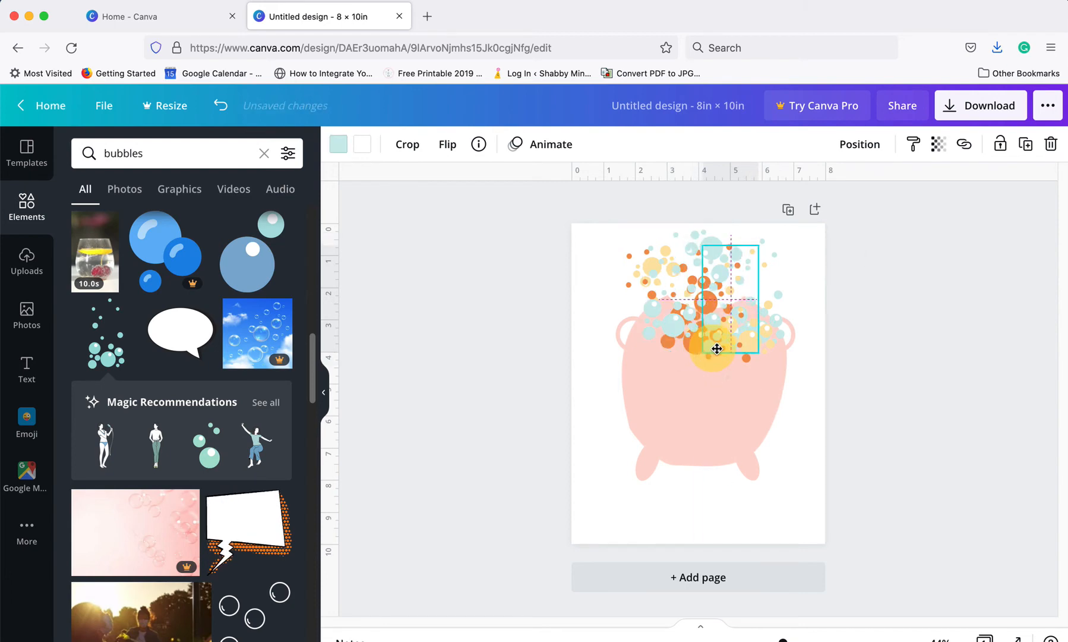
click(662, 349)
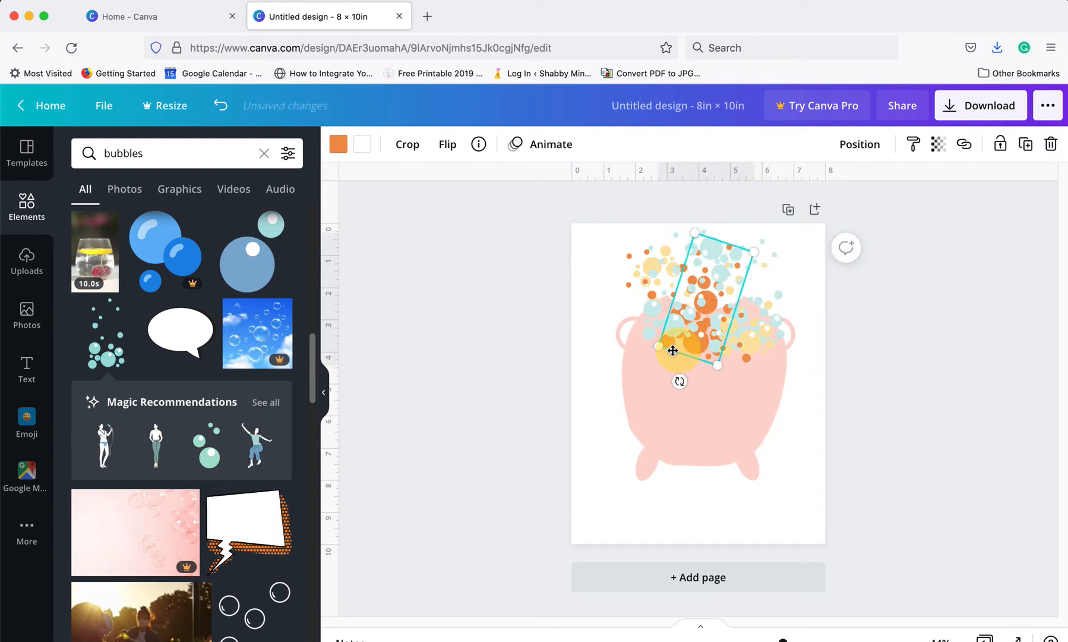
drag(673, 350, 650, 309)
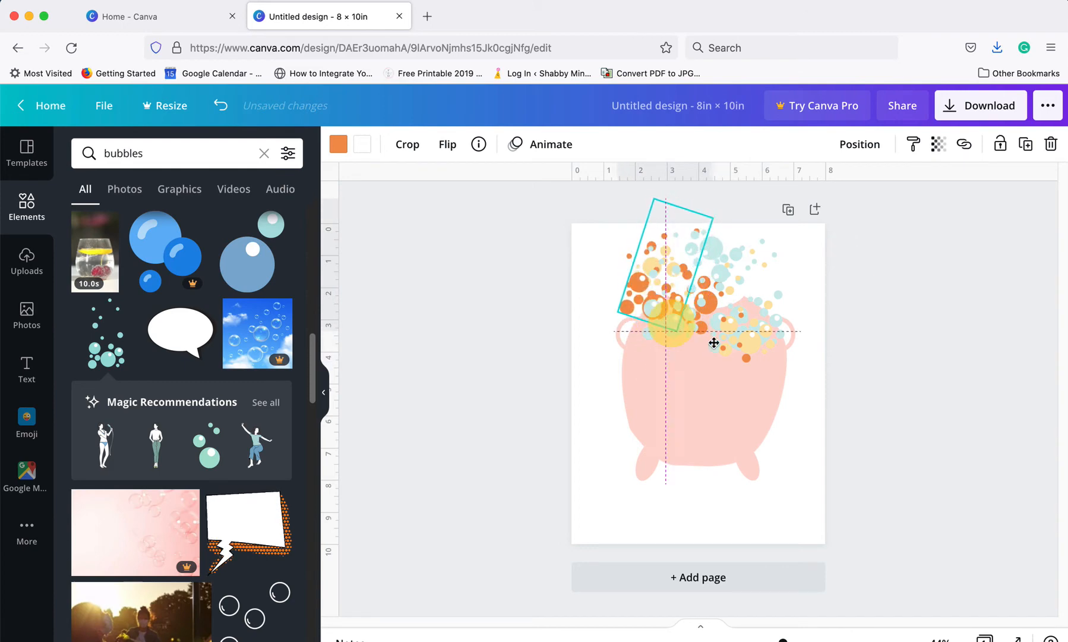
drag(714, 343, 695, 364)
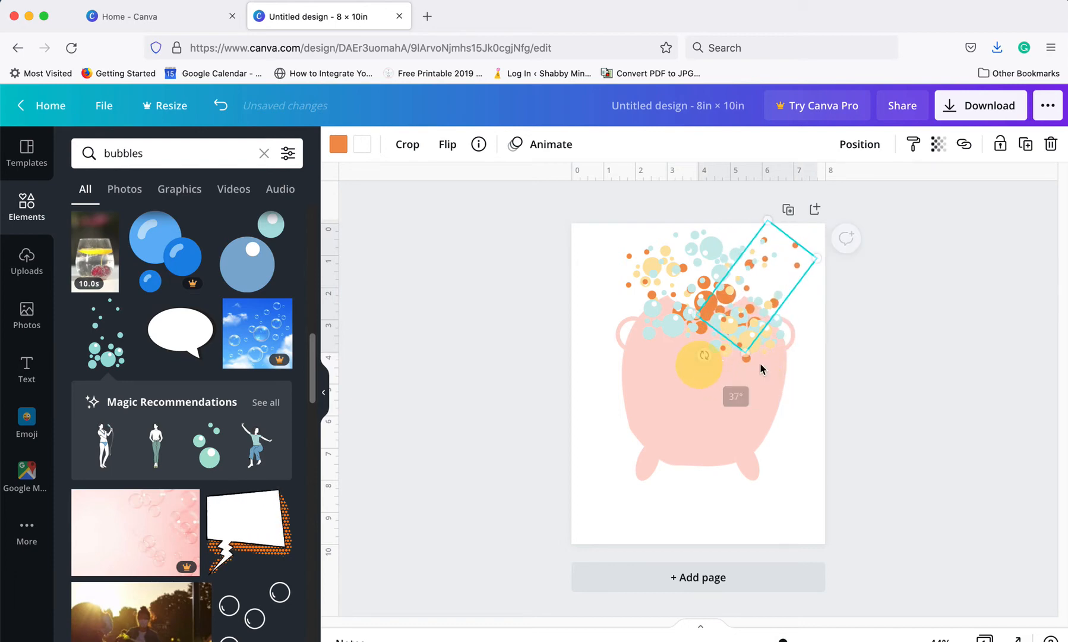
Place a right-tilted duplicate of the yellow cluster and a duplicate of the small cropped orange bubbles over the opening's left part.
click(676, 335)
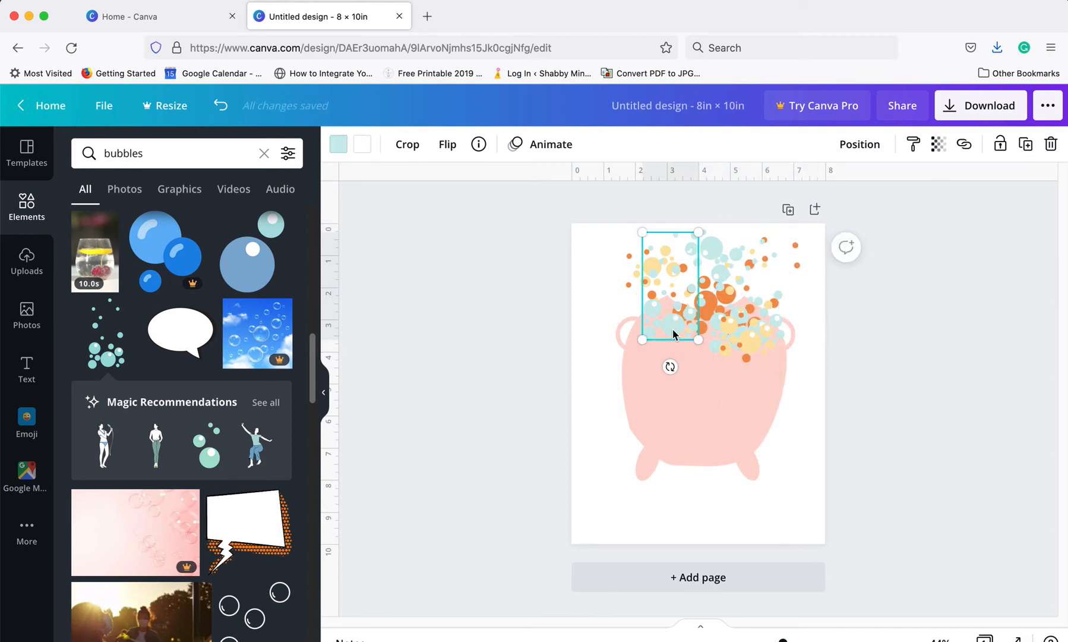
drag(647, 272, 747, 350)
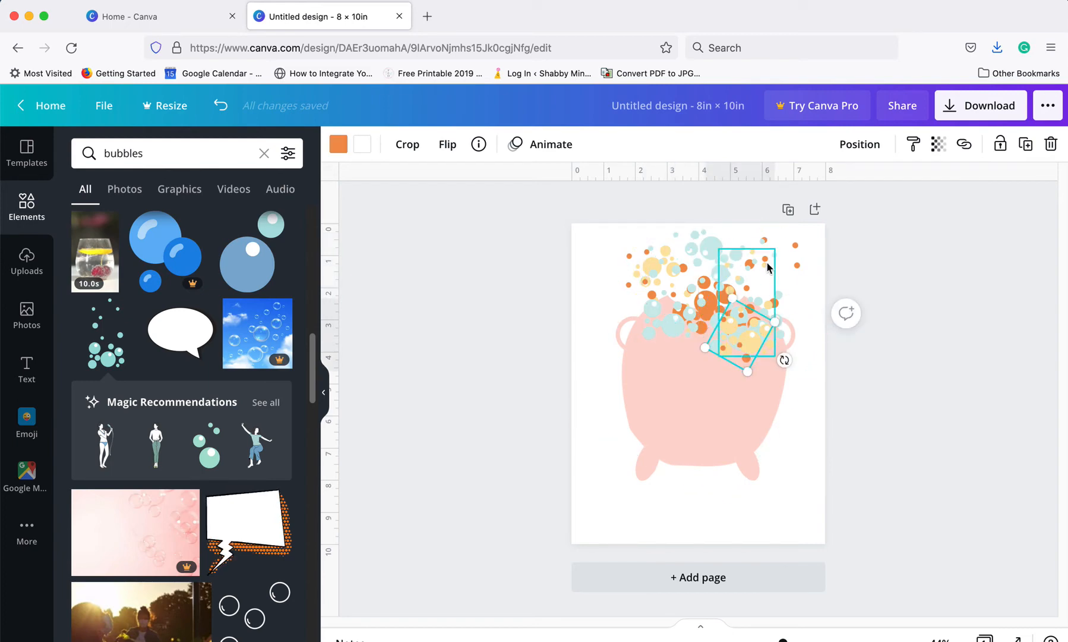
click(767, 266)
drag(767, 267, 701, 278)
drag(676, 385, 688, 351)
click(746, 344)
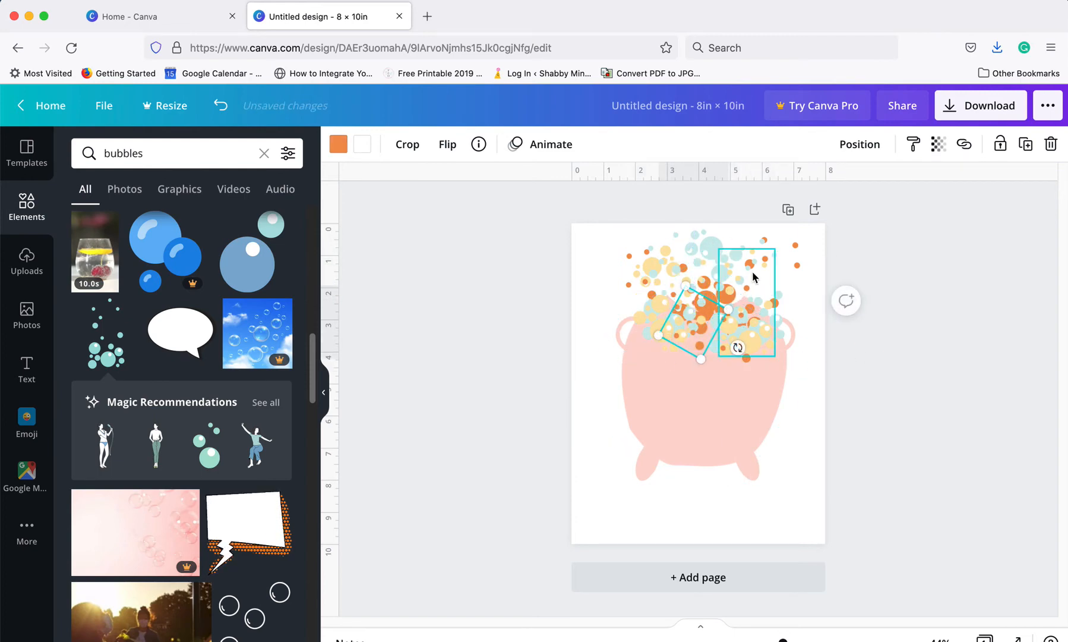
Place an upright duplicate of the yellow cluster above the opening's left part and crop off its small rising bubbles.
click(742, 263)
drag(752, 269, 690, 215)
click(419, 155)
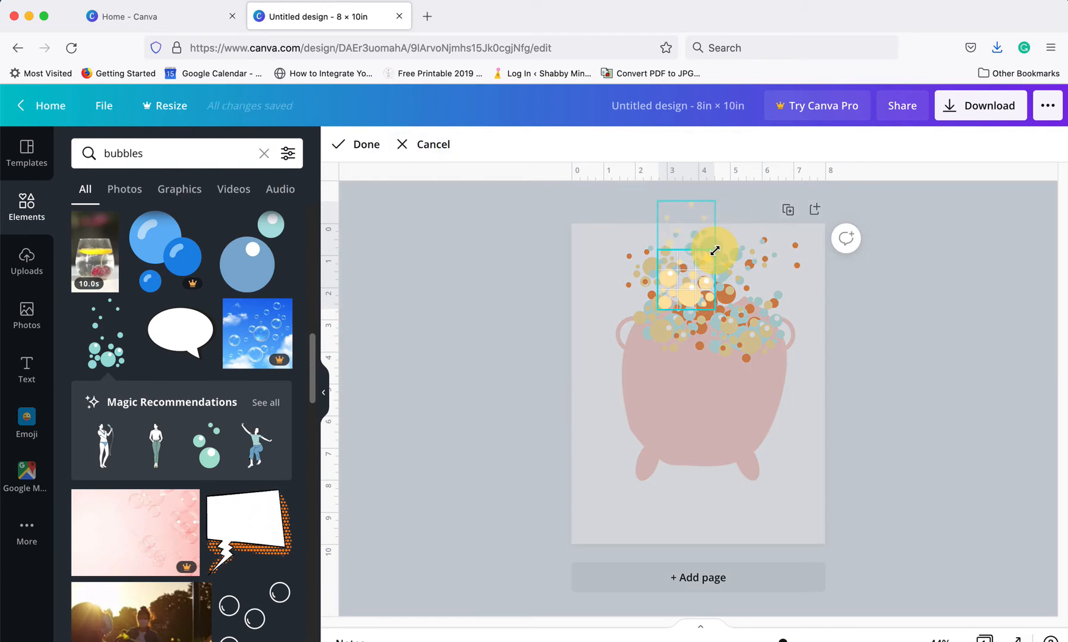
click(380, 146)
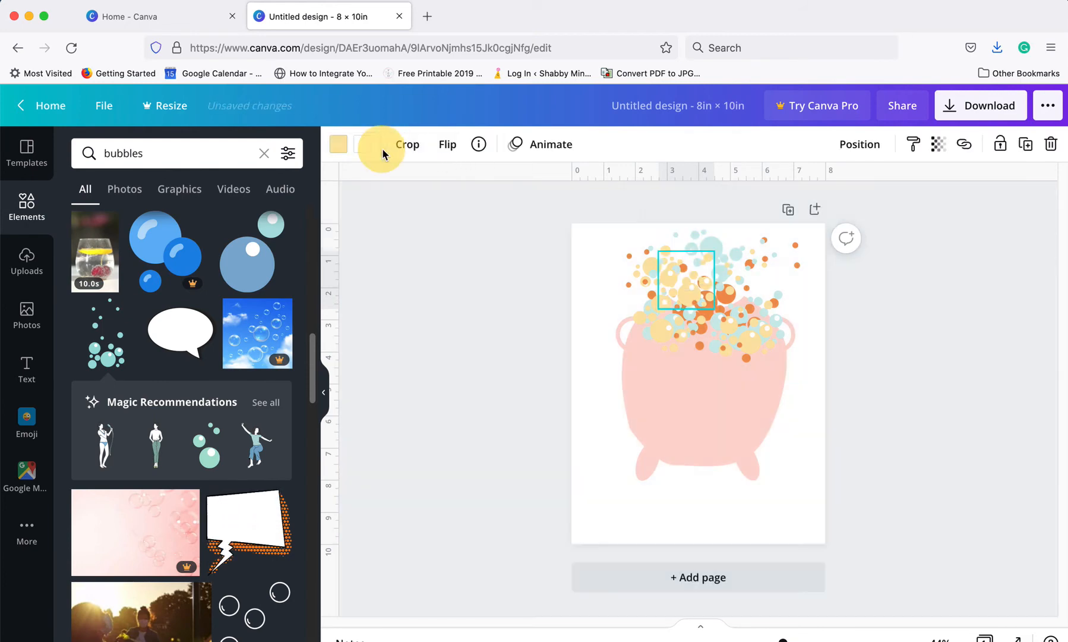
click(942, 353)
click(900, 398)
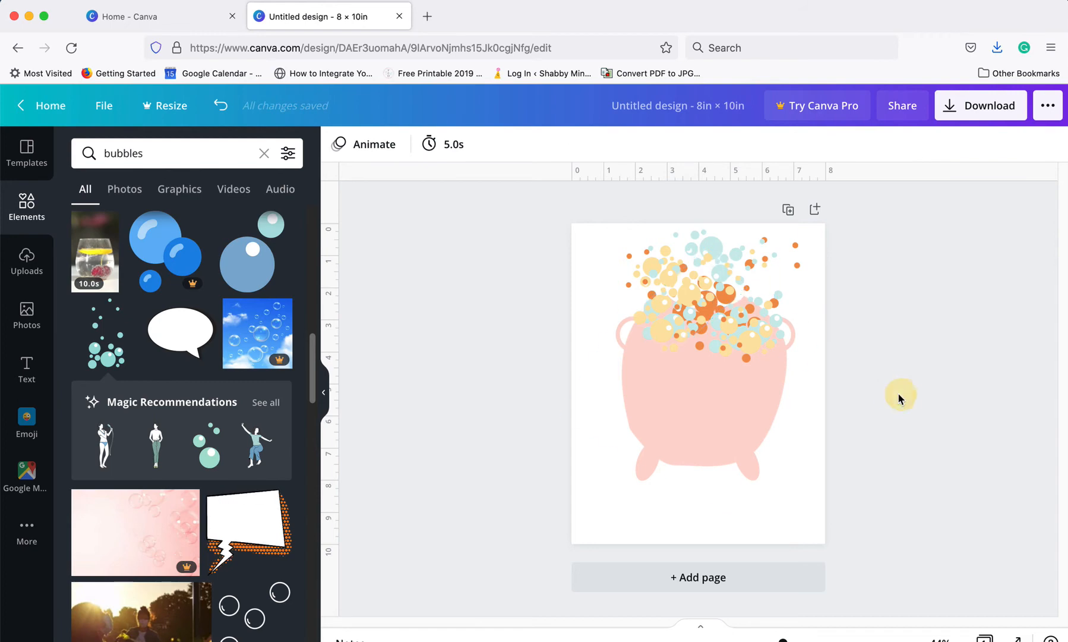
Duplicate the right-tilted yellow cluster, crop the copy to its small rising bubbles and place them at the page's upper right.
click(750, 354)
click(656, 328)
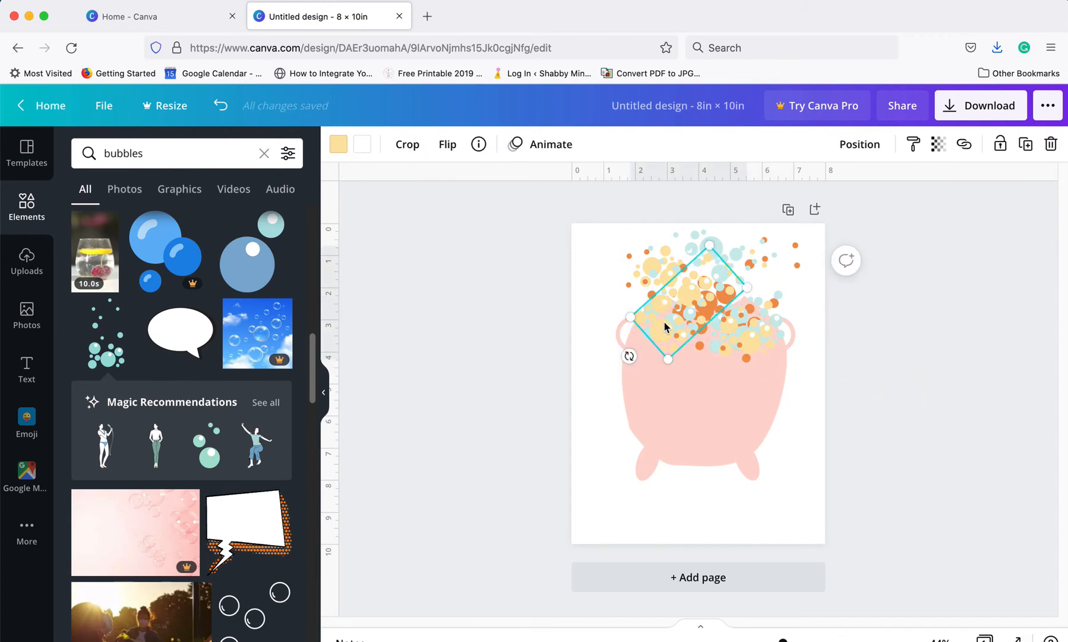
drag(665, 326, 746, 295)
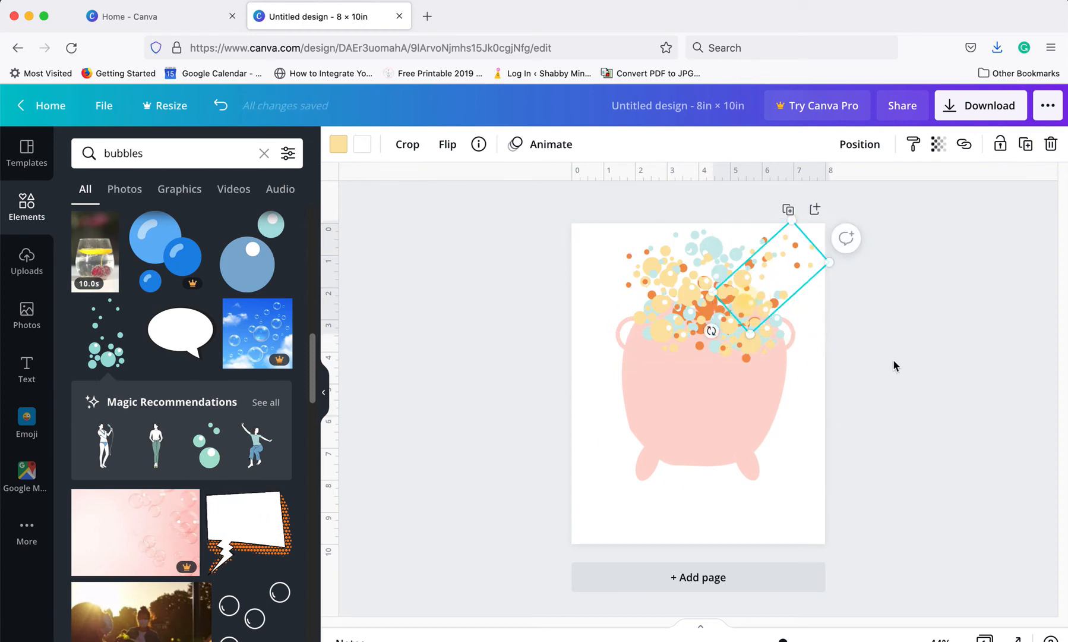
click(407, 145)
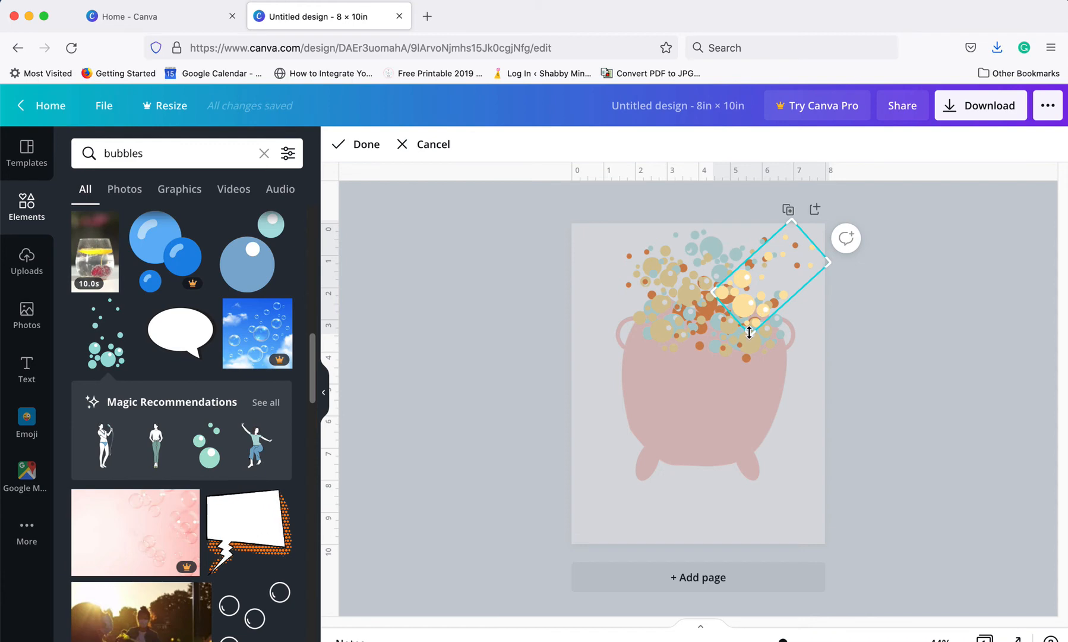
drag(749, 332, 771, 303)
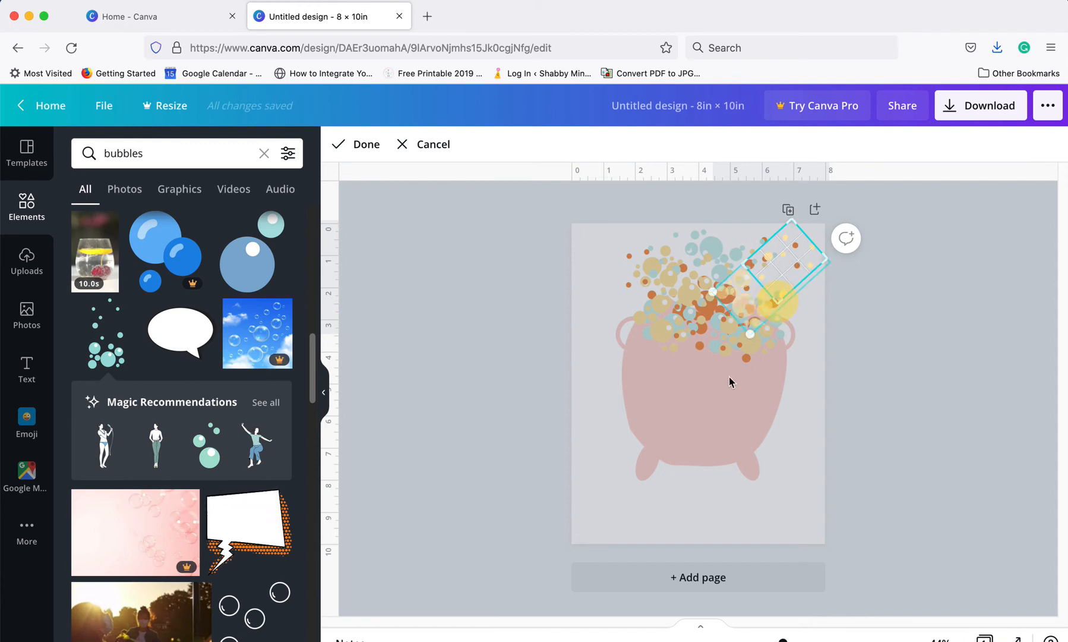
click(600, 373)
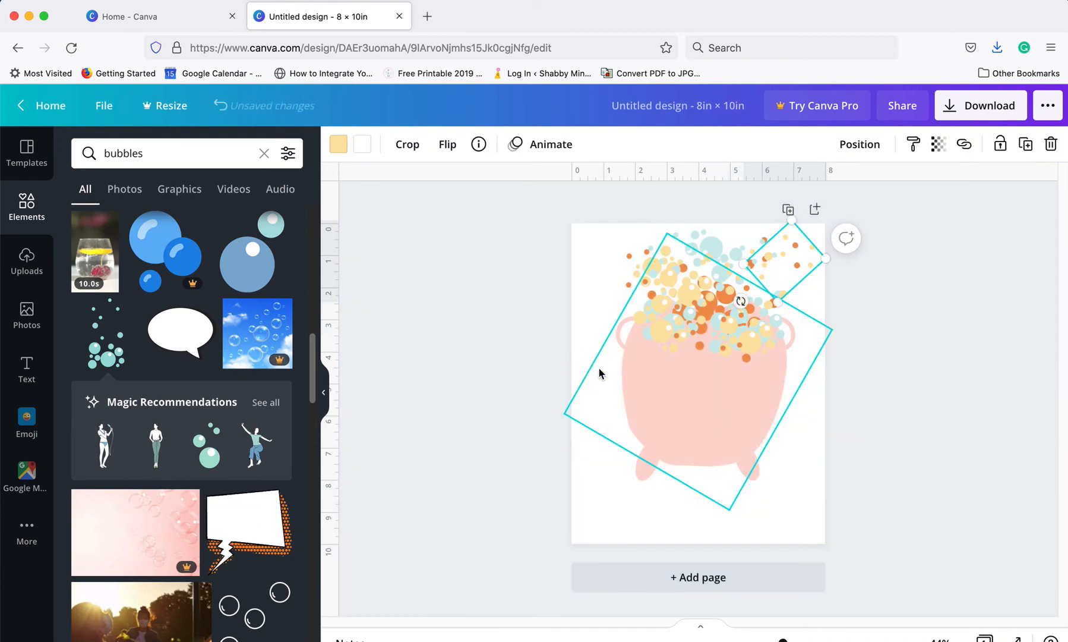
click(885, 298)
drag(811, 272, 791, 288)
click(892, 367)
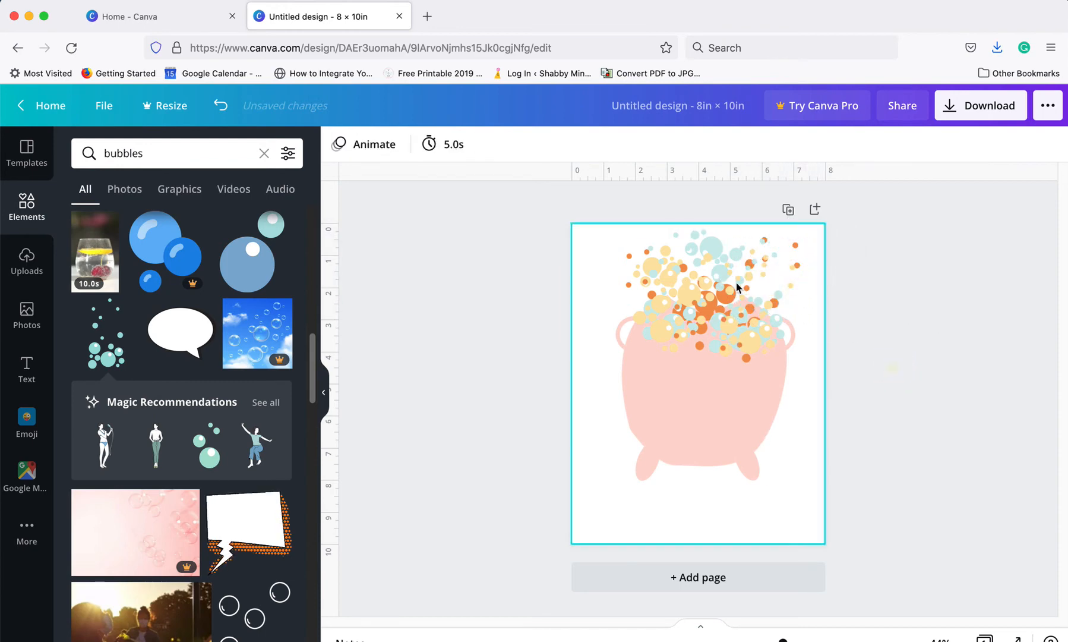
Place another full duplicate of the right-tilted yellow cluster over the opening's right part.
click(713, 295)
drag(685, 291, 787, 282)
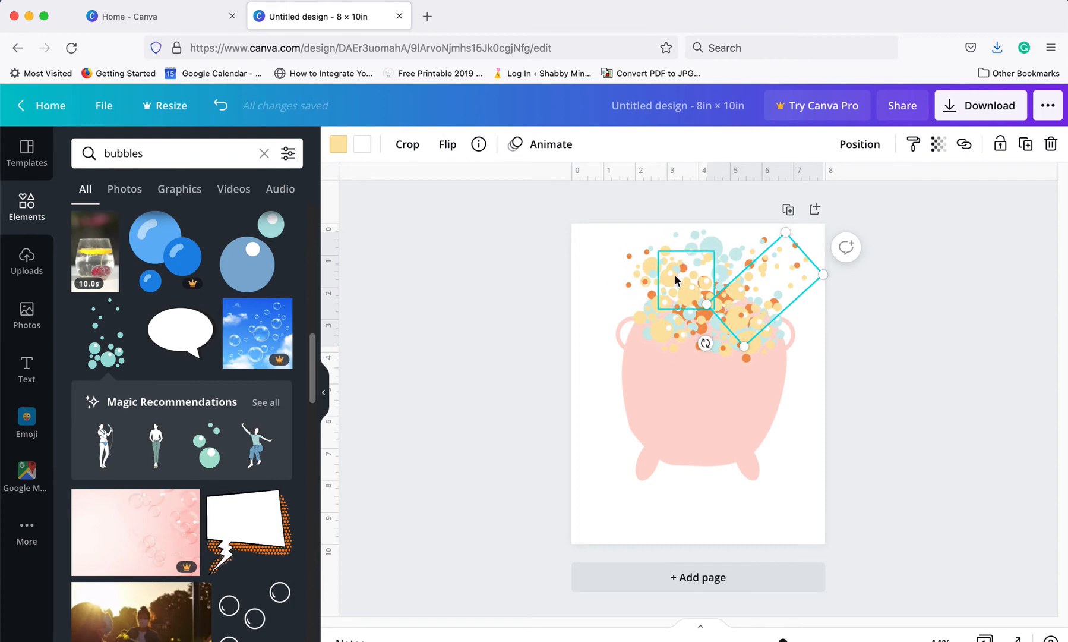
Recolor the new duplicate on the opening's right with the document's orange, then shrink it and rotate it nearly upright.
click(337, 150)
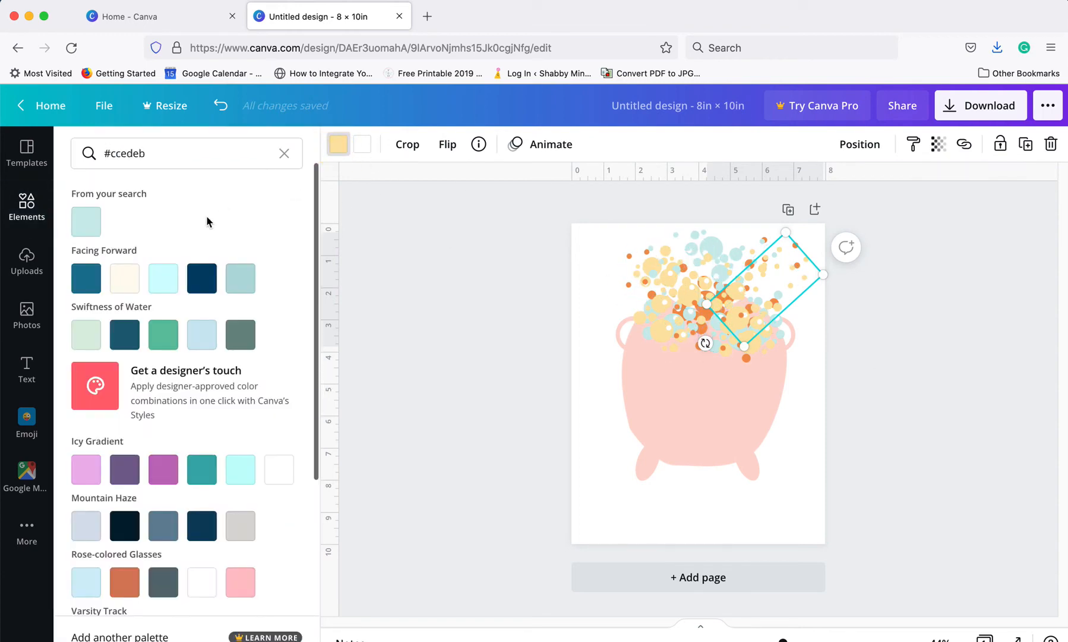
click(284, 153)
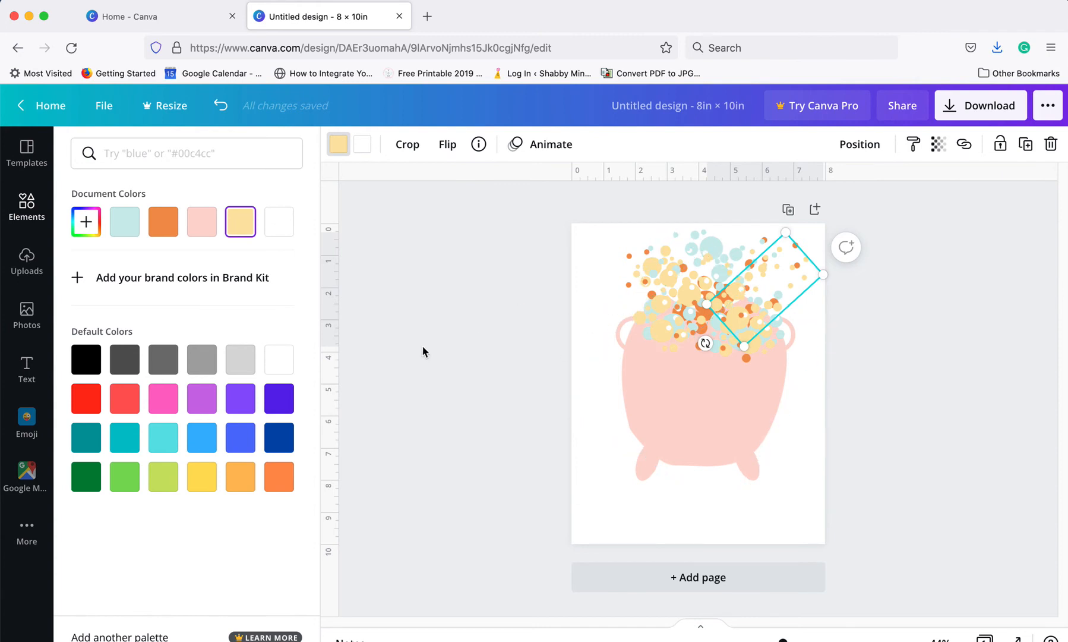
click(173, 232)
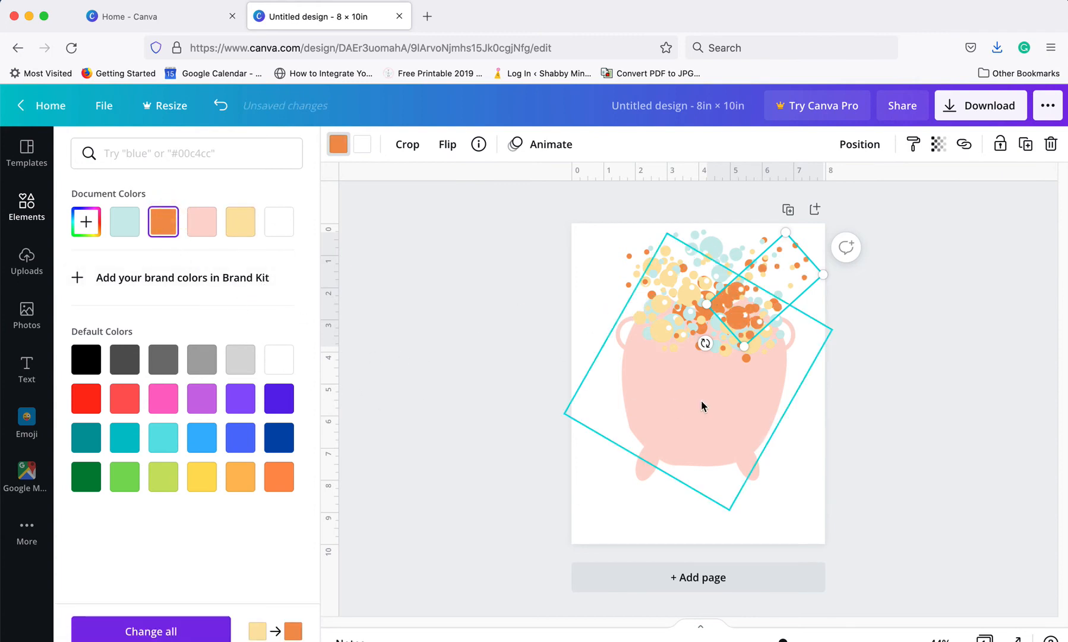
click(126, 224)
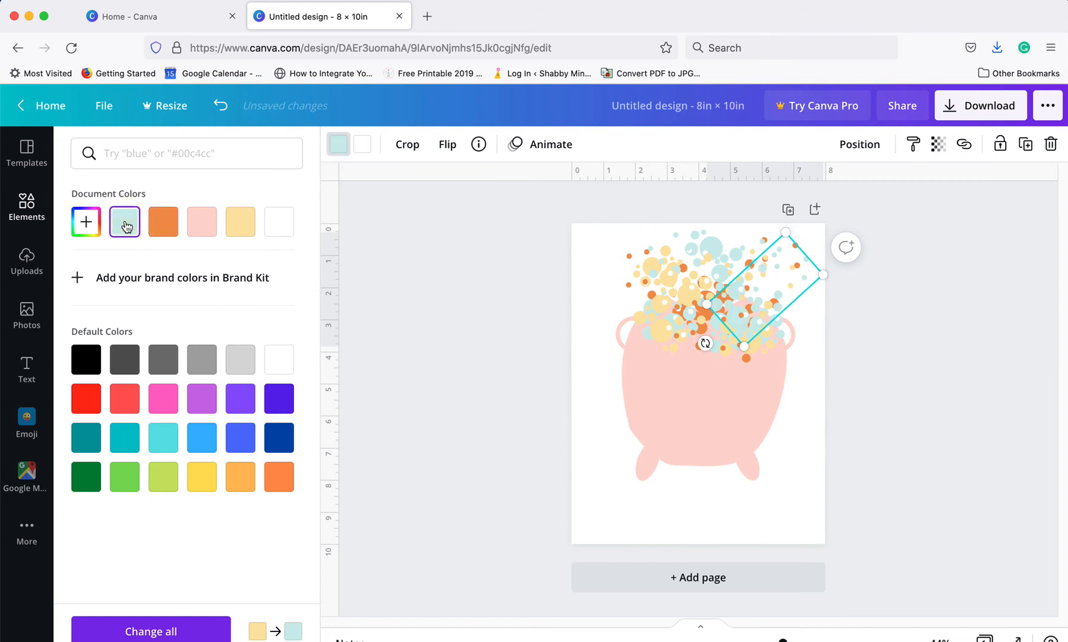
click(237, 225)
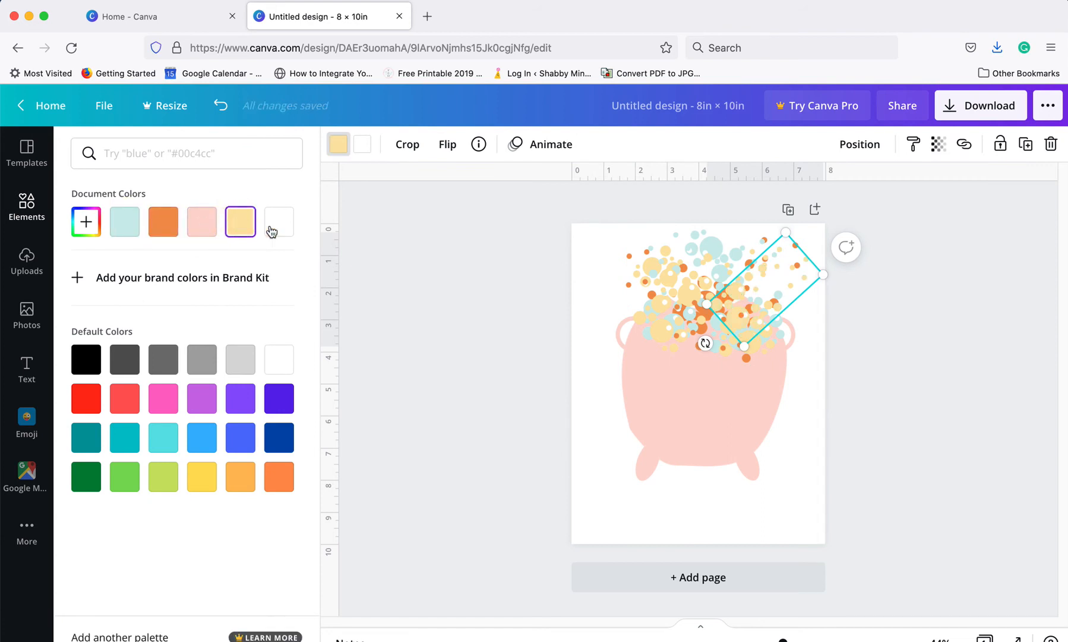
click(158, 232)
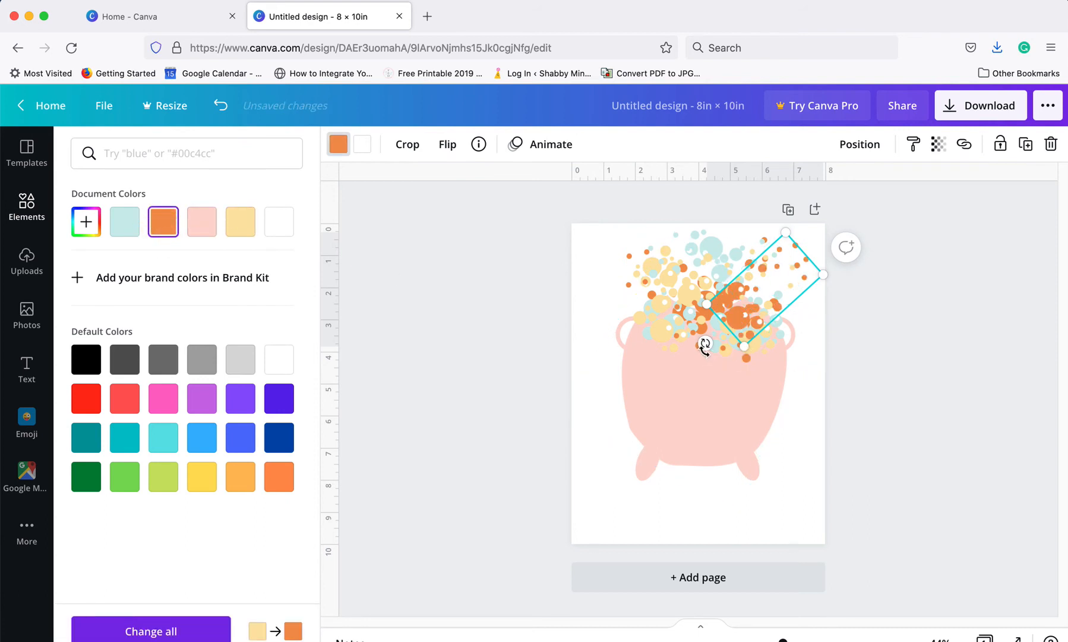
drag(706, 348, 743, 327)
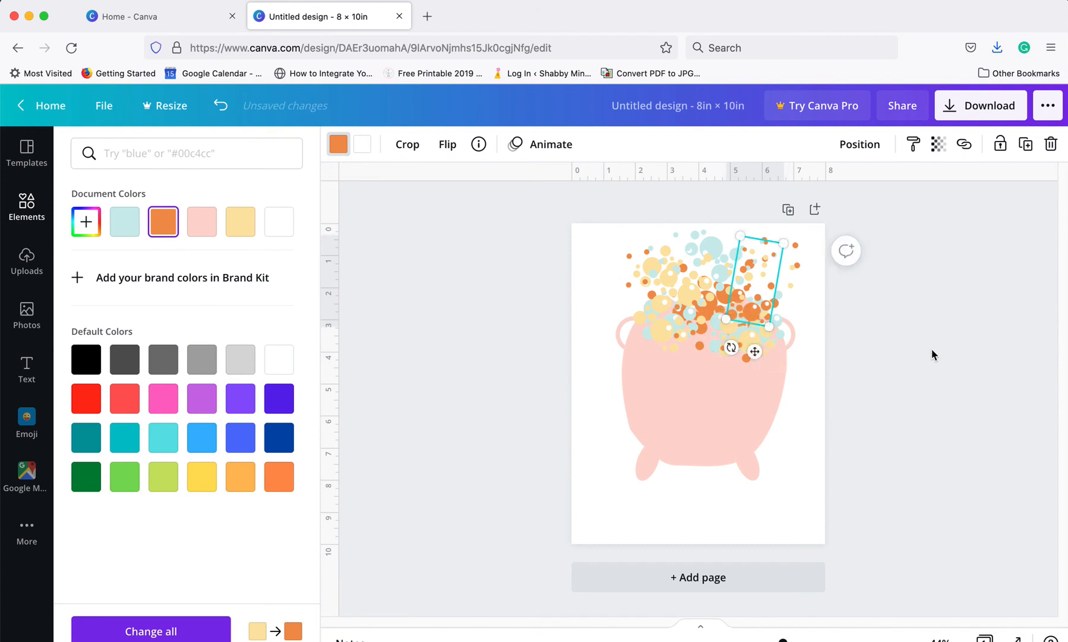
Rotate the aqua bubble cluster on the opening's left so its bubbles mix into the middle of the foam.
click(647, 275)
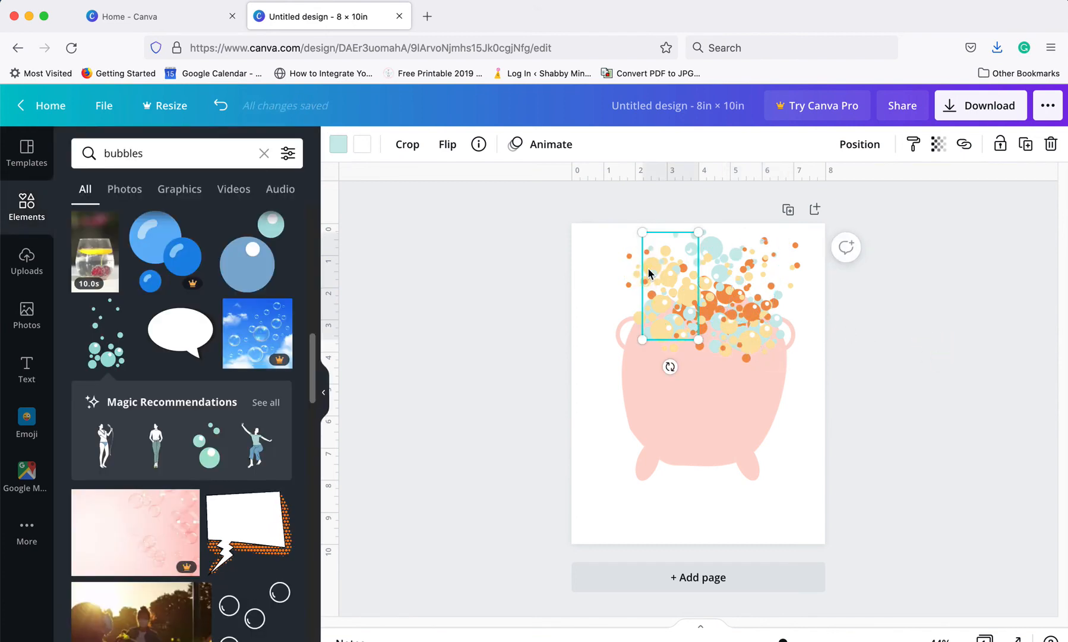
mouse_move(648, 267)
mouse_down()
mouse_move(605, 254)
mouse_move(699, 289)
mouse_move(710, 281)
mouse_move(651, 265)
mouse_up()
drag(674, 361, 734, 319)
click(920, 371)
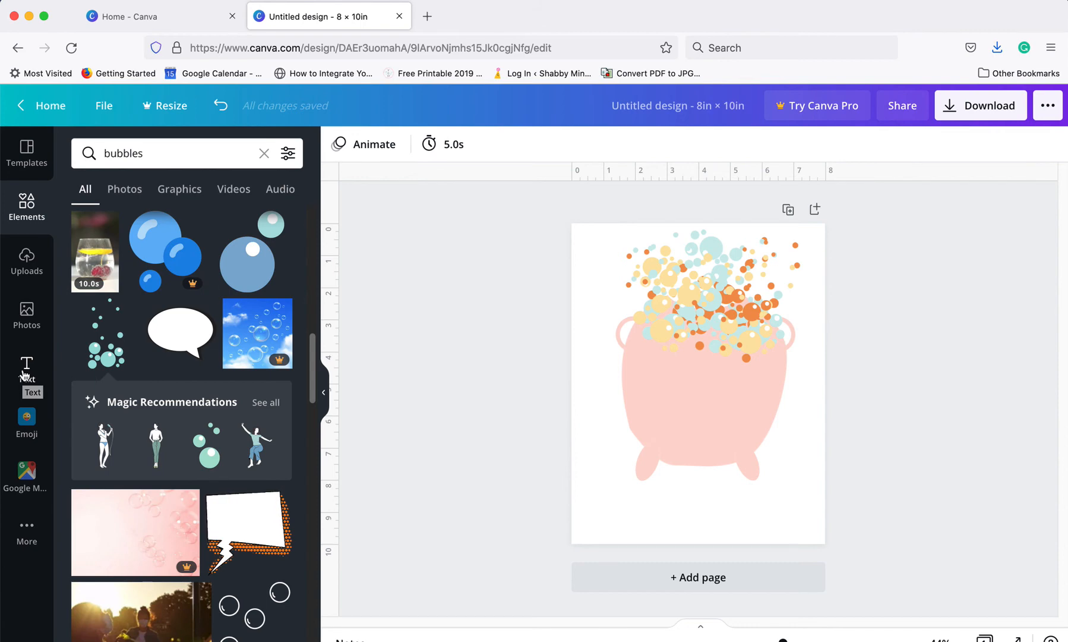
Add a subheading text reading "Toil & Trouble" on the pink cauldron.
click(24, 375)
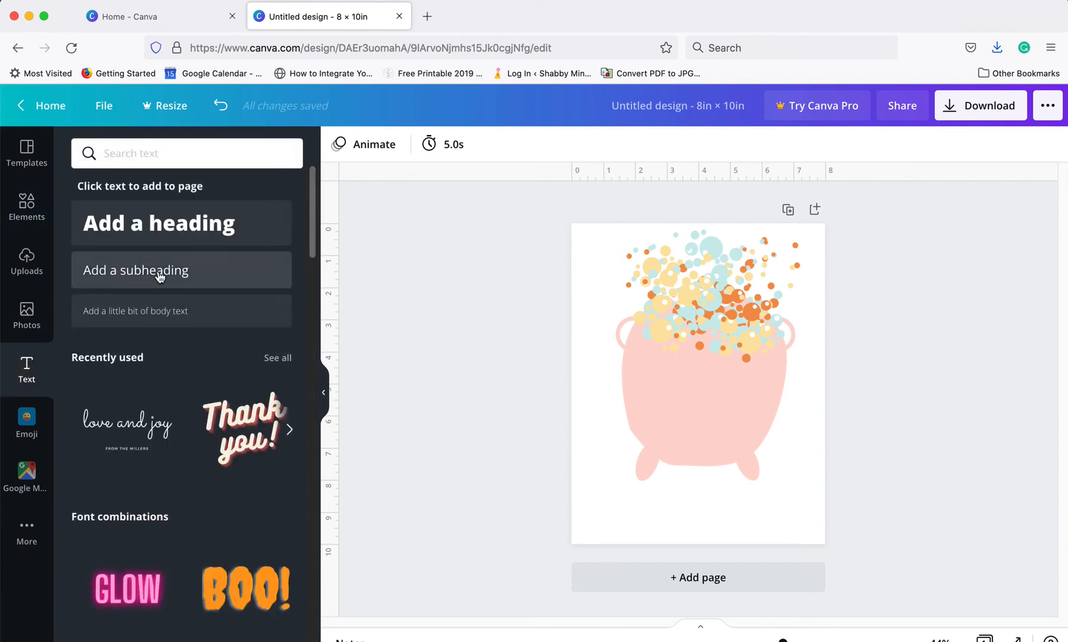
click(160, 275)
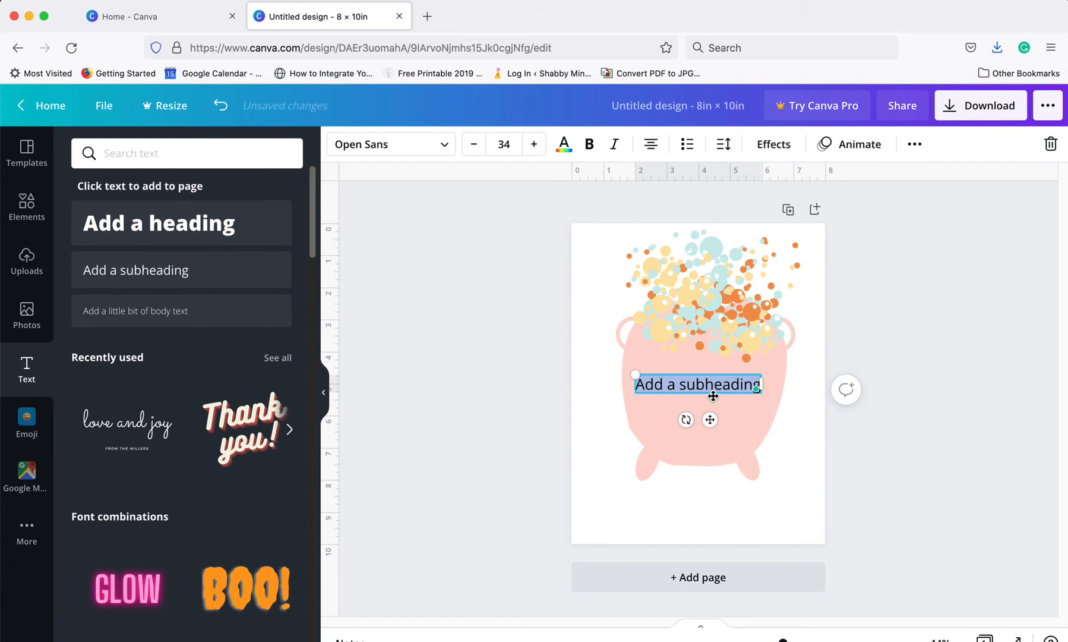
text(toil)
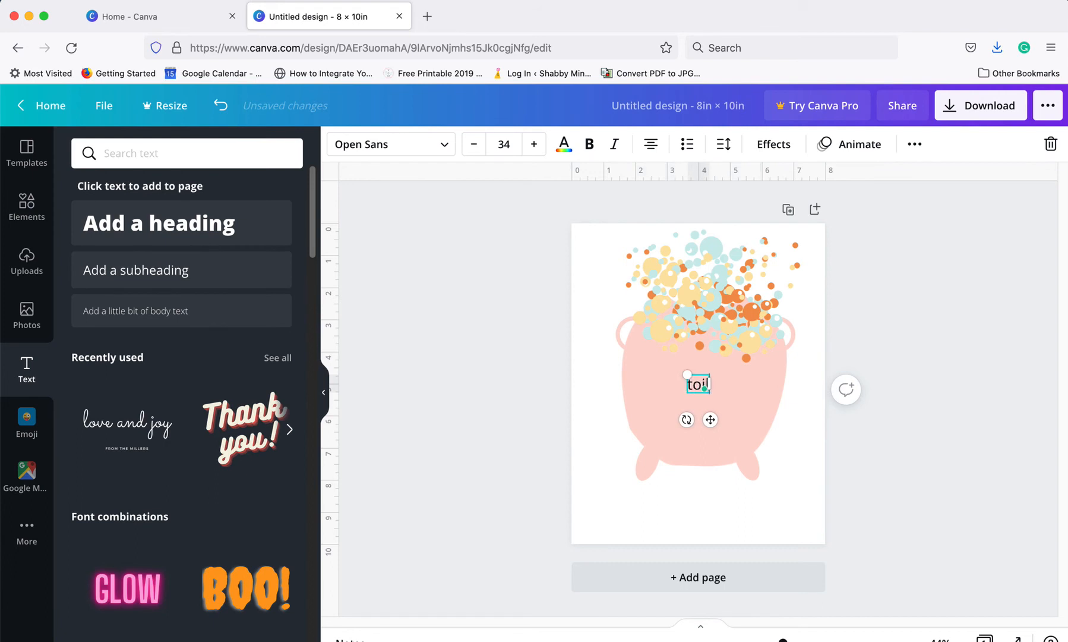
key(BackSpace)
key(BackSpace)
key(BackSpace)
key(BackSpace)
text(Toil & )
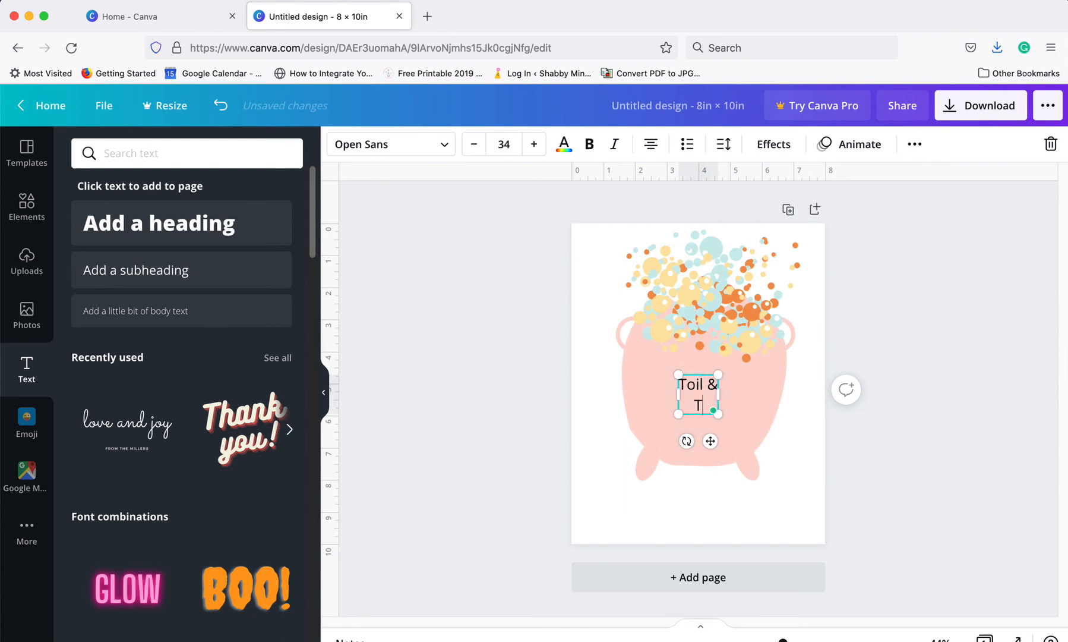
text(Trouble)
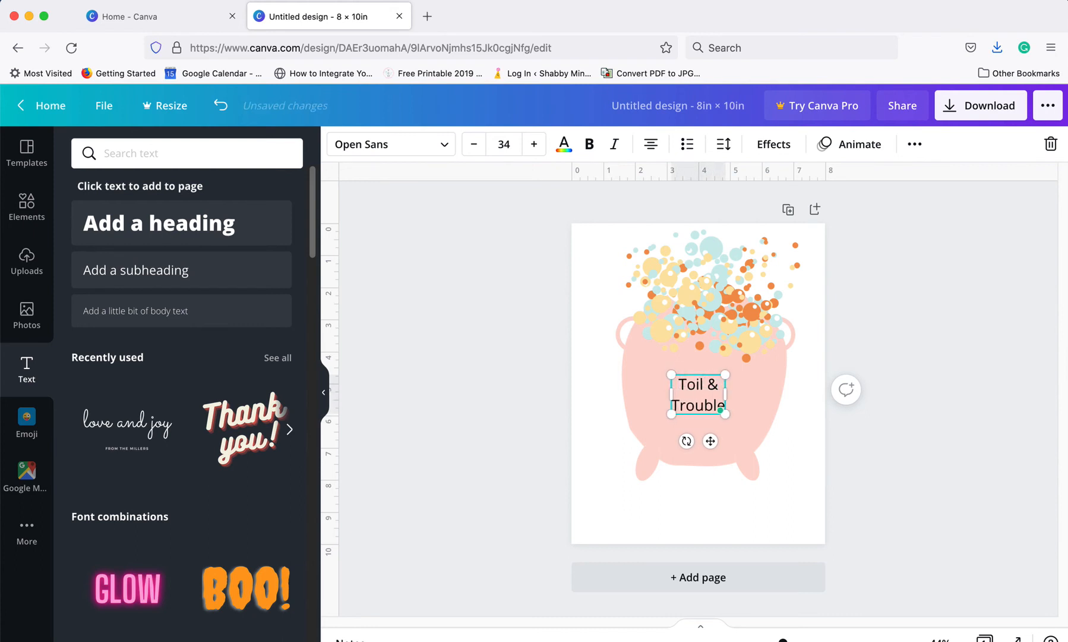
Set both lines of the "Toil & Trouble" text to the Bukhari Script font.
click(417, 155)
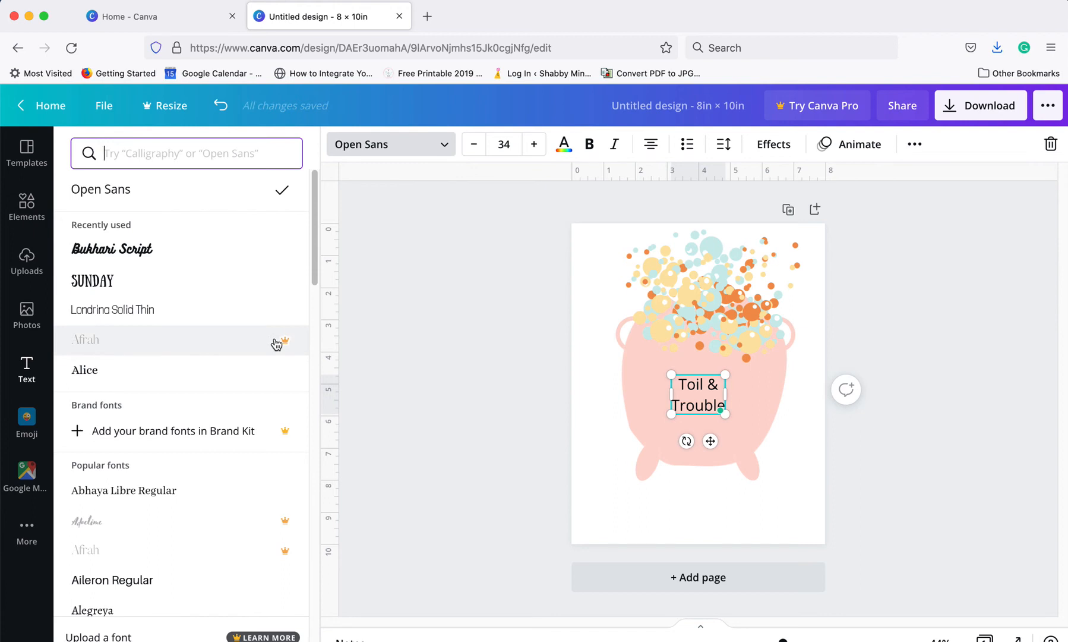
click(146, 249)
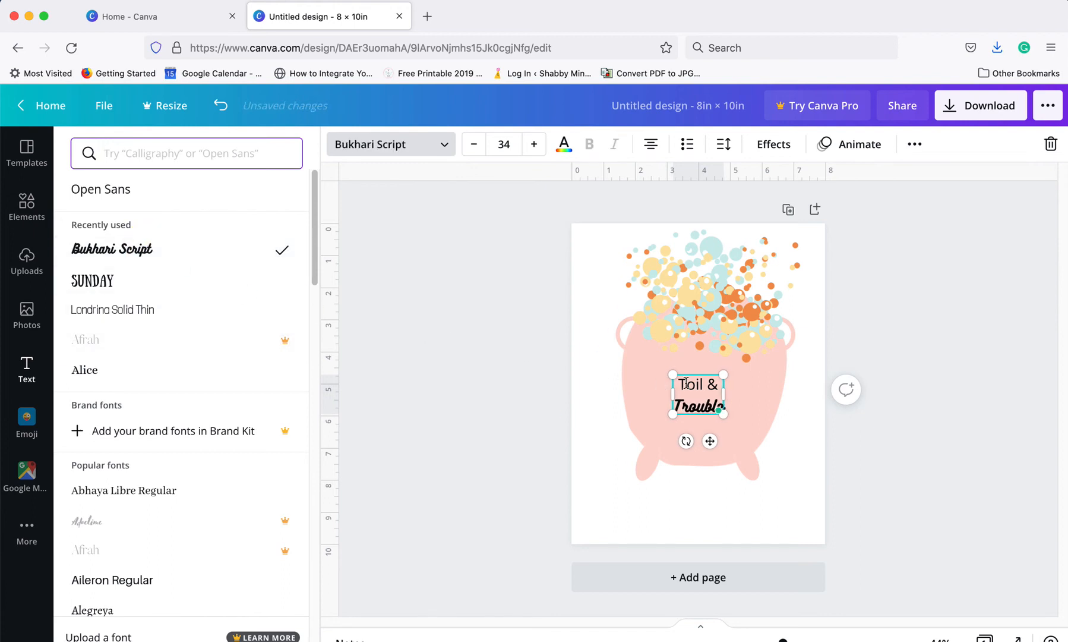
triple_click(685, 384)
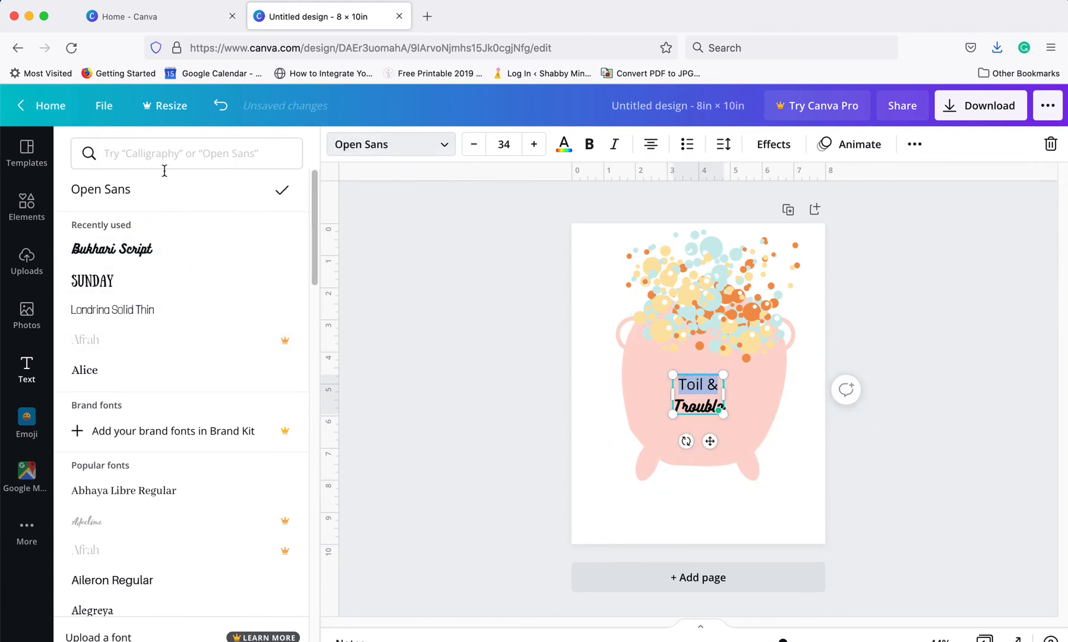
click(114, 249)
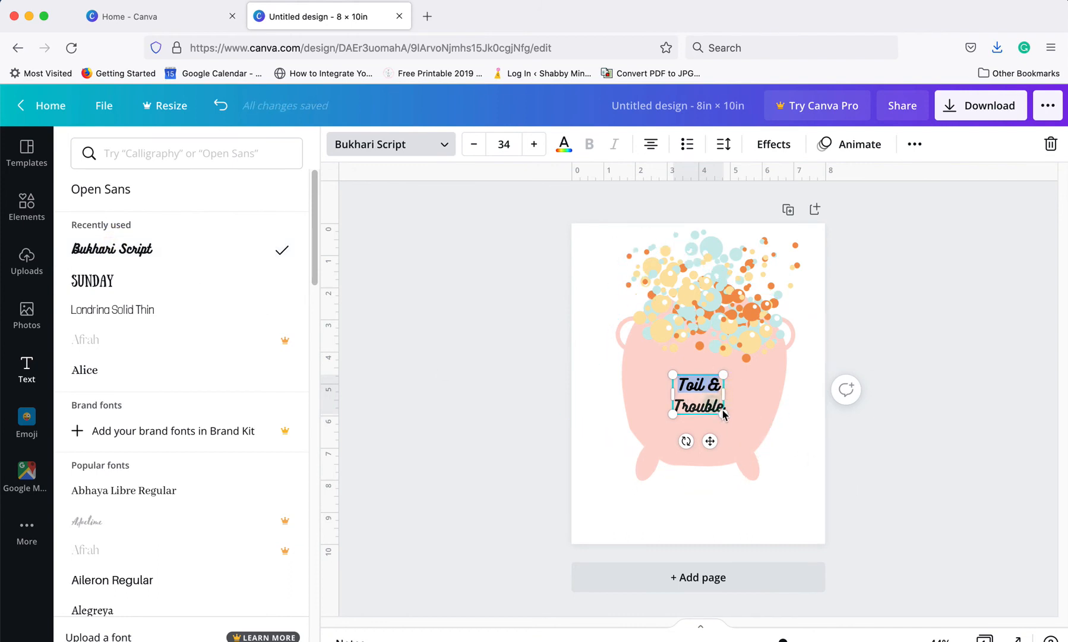
Enlarge the "Toil & Trouble" text to a font size of about 75.2 so it spans most of the cauldron's width.
drag(724, 375, 761, 347)
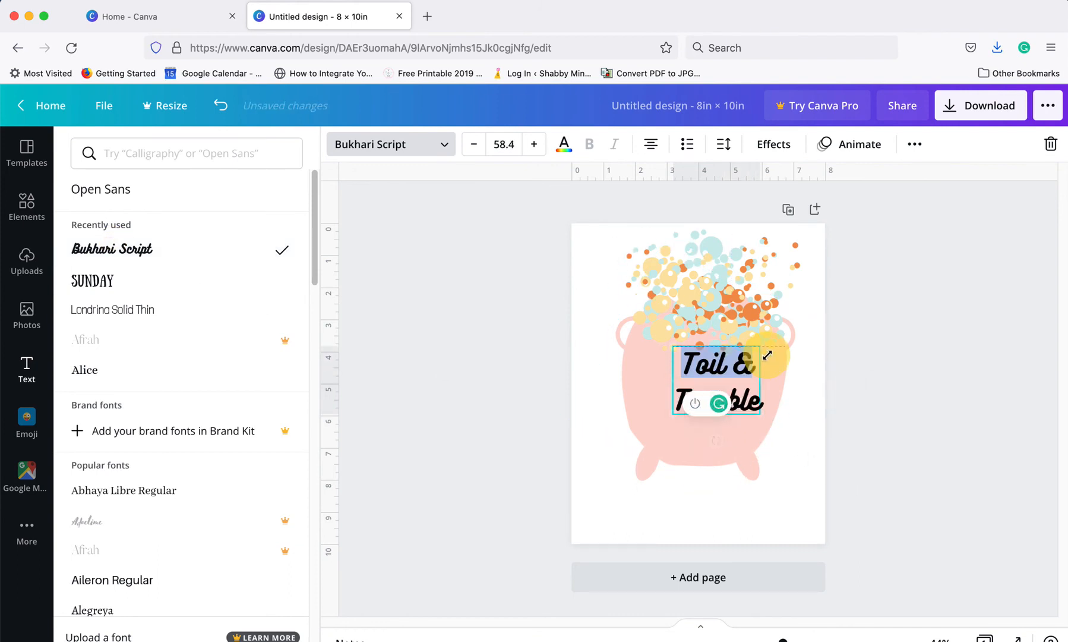
drag(672, 420, 647, 433)
click(484, 306)
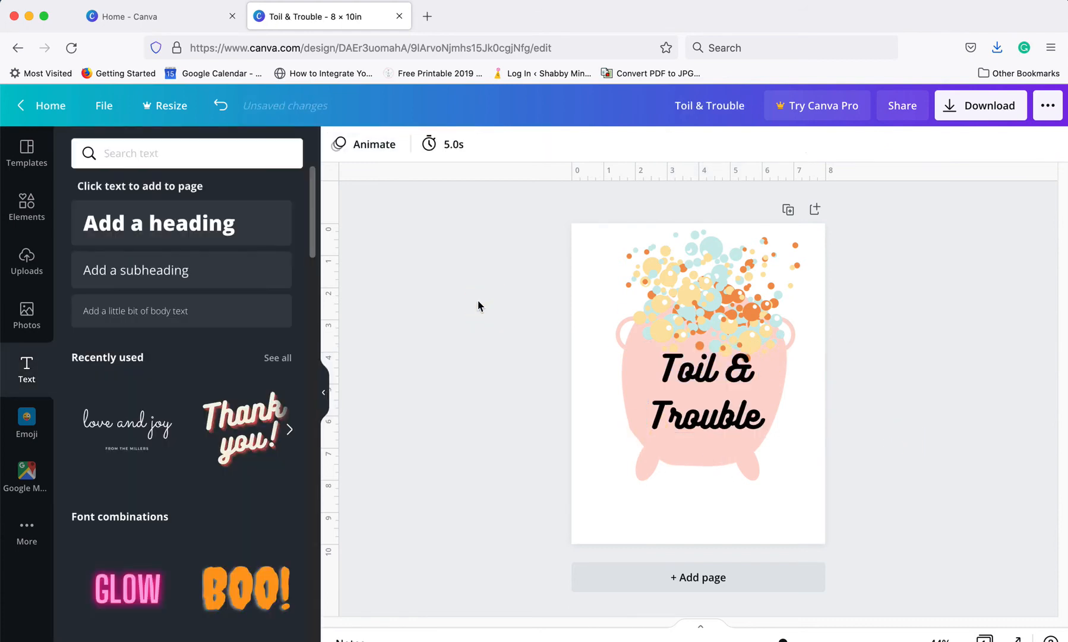
Recolor the "Toil & Trouble" text with the document's white.
click(722, 385)
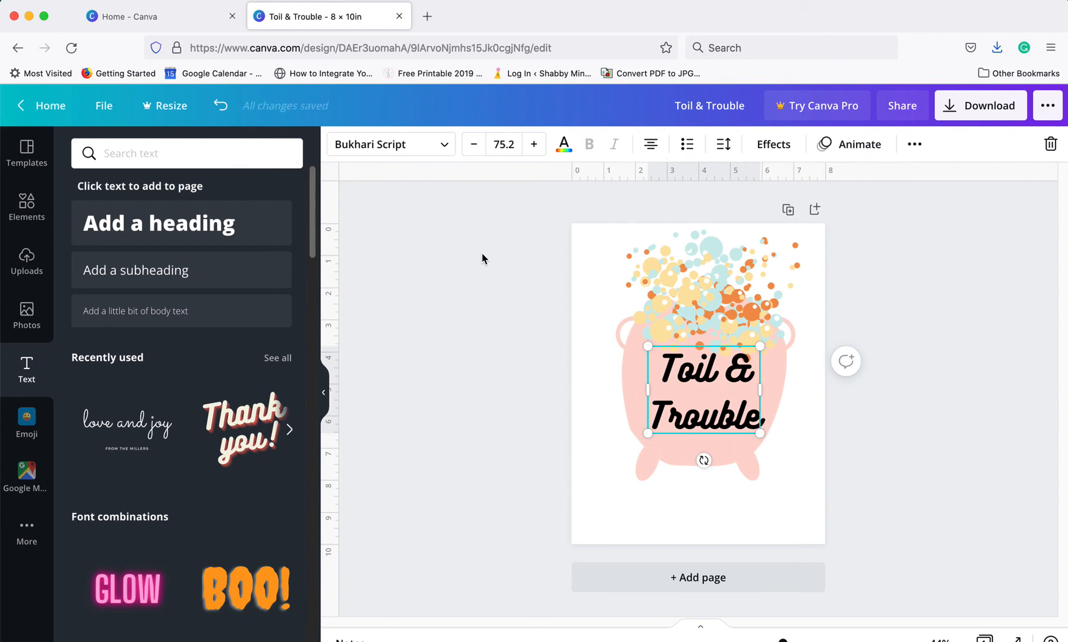
click(564, 145)
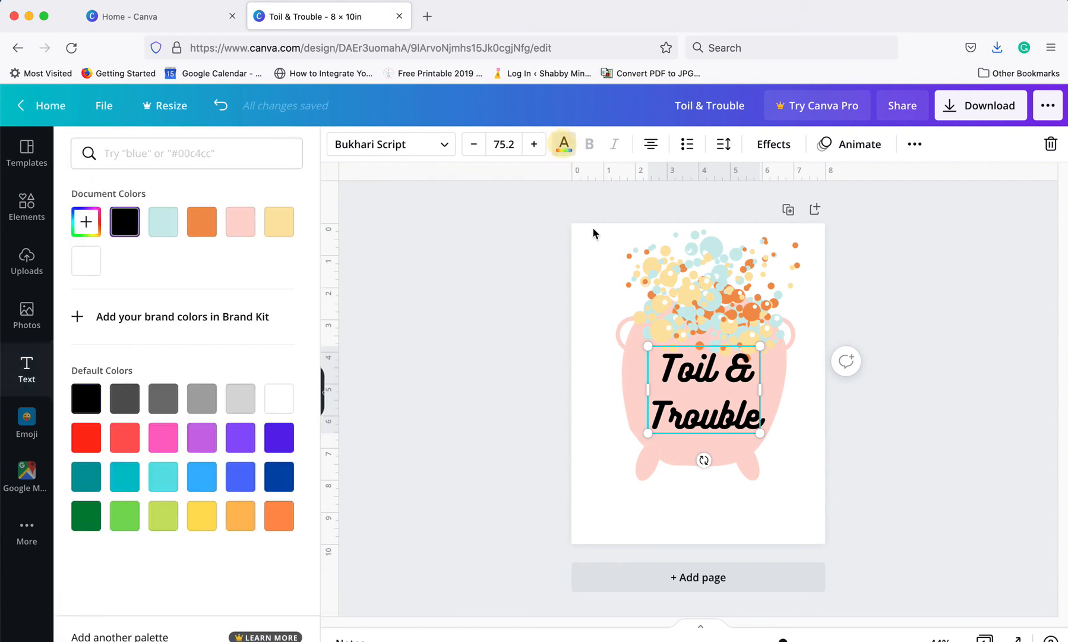
click(87, 264)
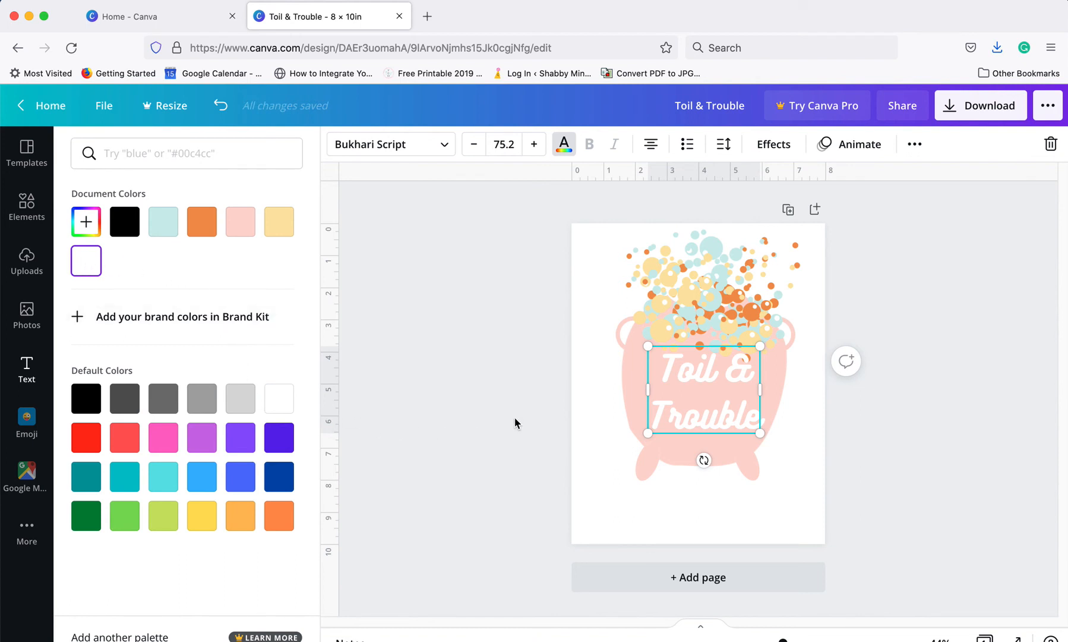
Apply the Echo effect to the "Toil & Trouble" text and color the echo with the document's orange.
click(765, 145)
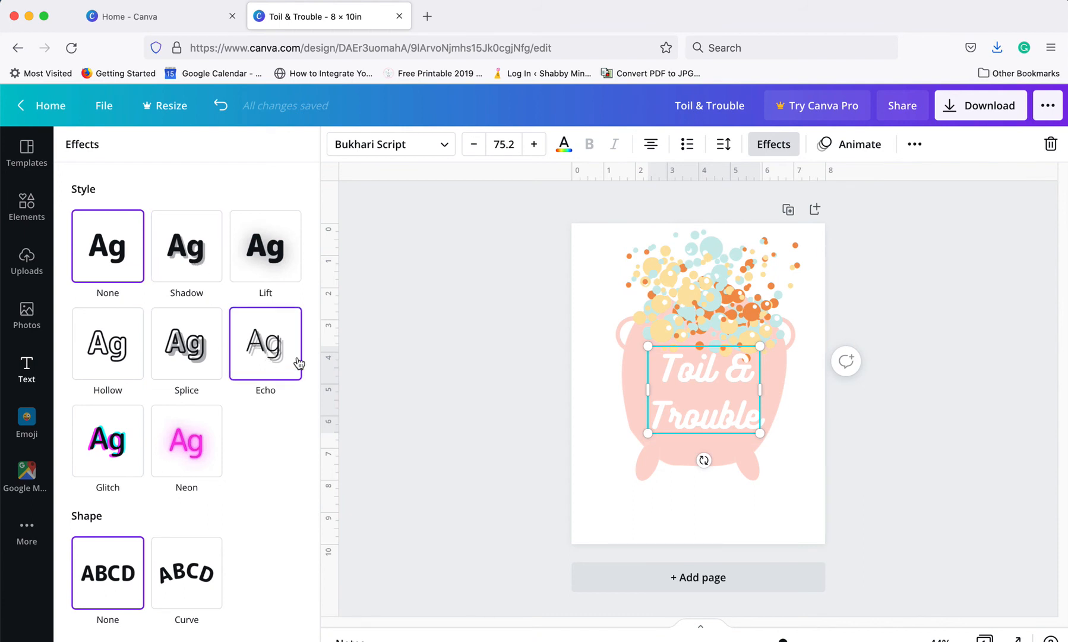
click(258, 352)
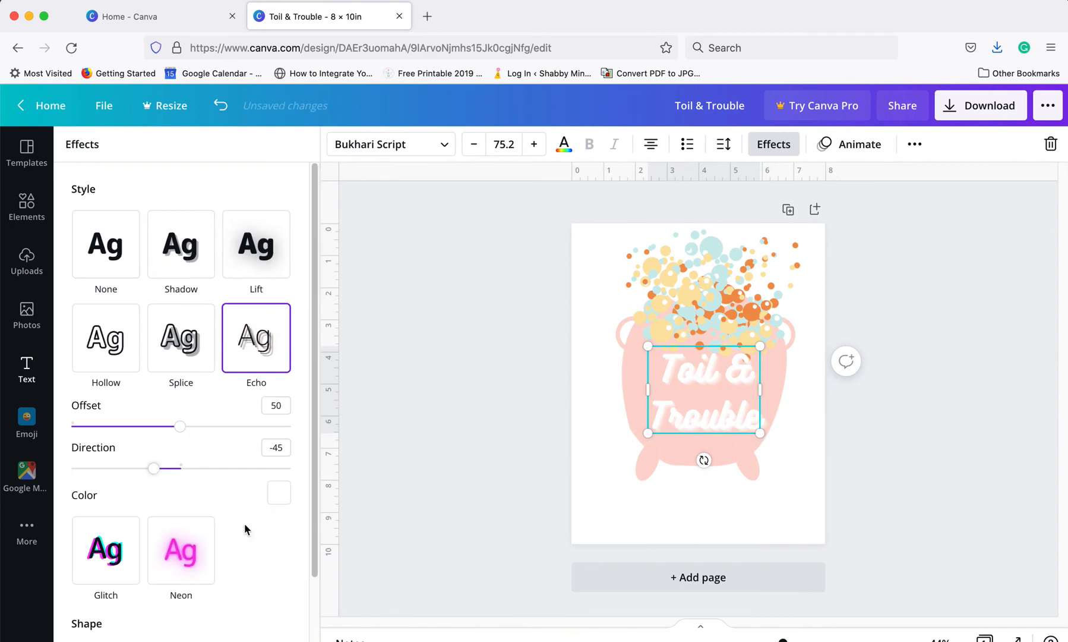
click(279, 493)
click(150, 277)
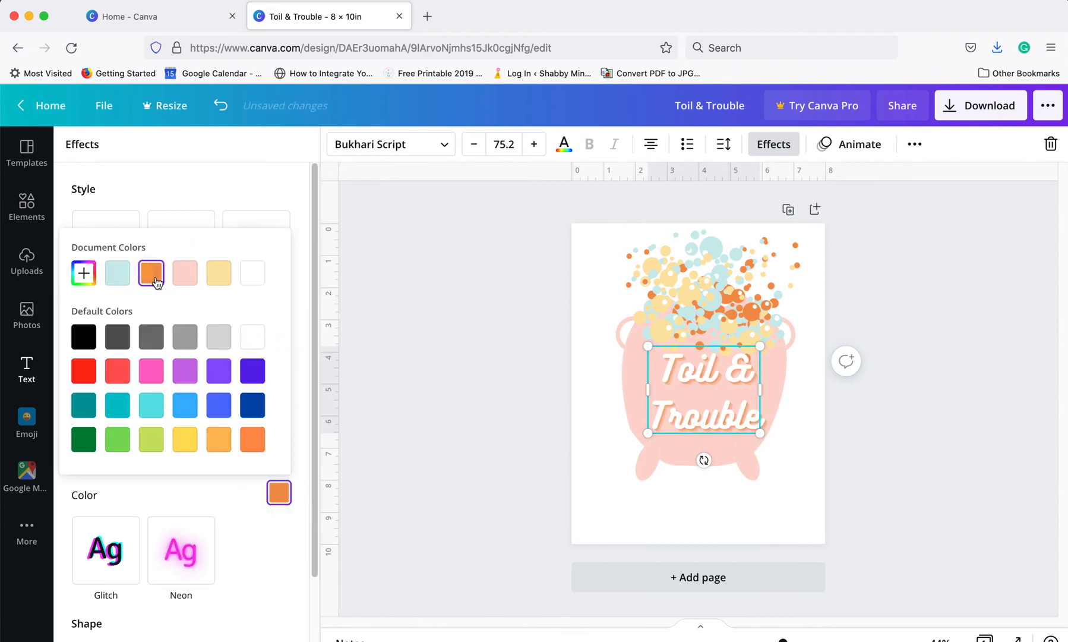
Shrink the "Toil & Trouble" text to a font size of about 59 within the cauldron.
drag(761, 346, 696, 382)
click(876, 463)
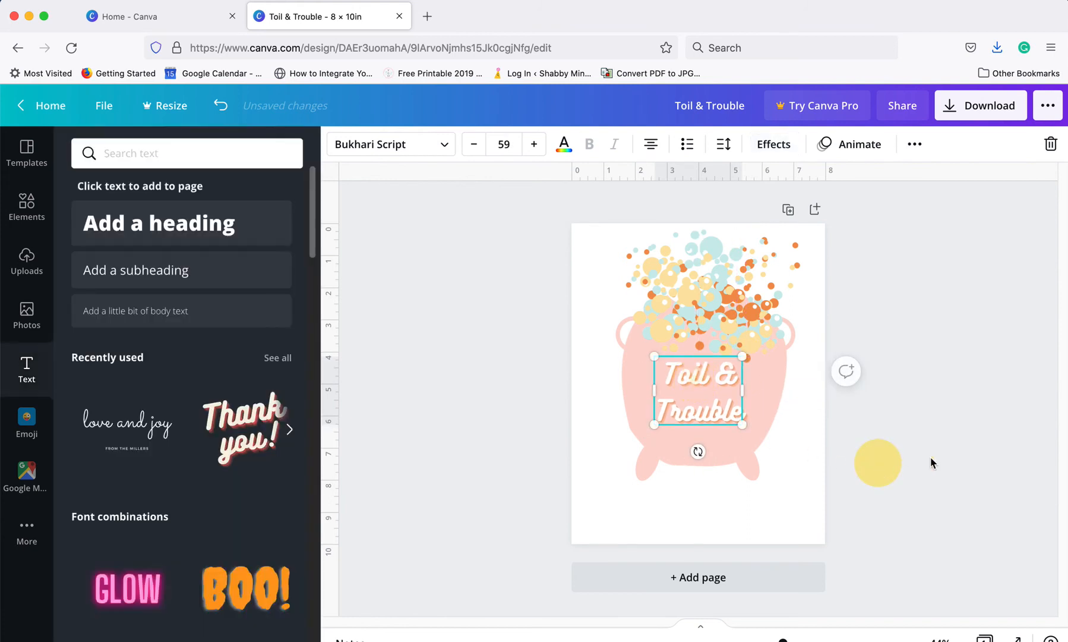
click(968, 442)
Duplicate the "Toil & Trouble" text directly below the original and change the copy's wording to "boil & bubble".
click(717, 416)
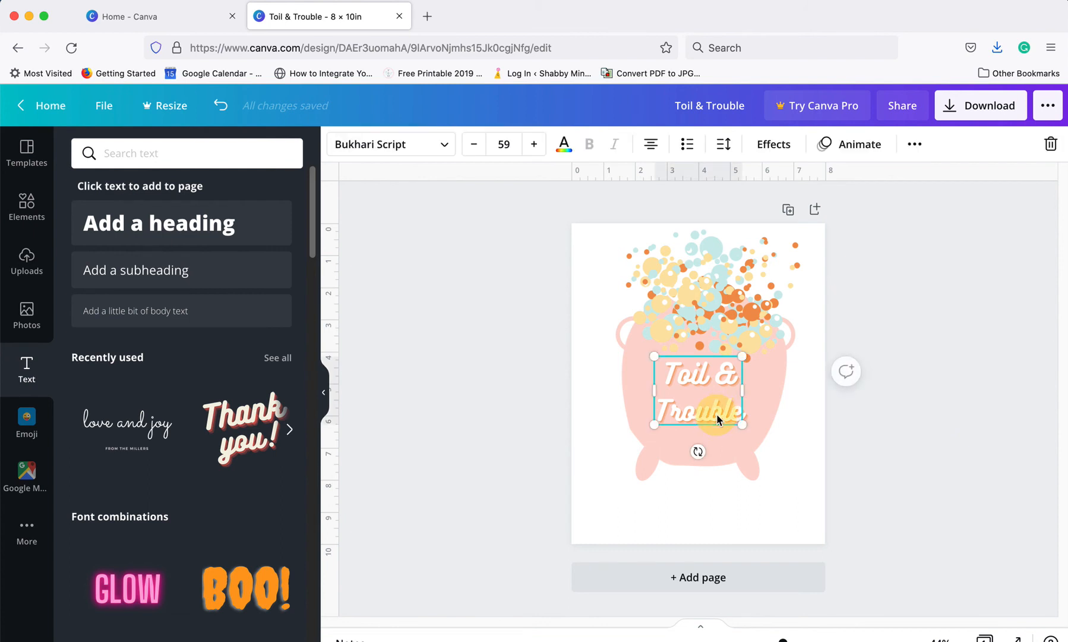
drag(717, 416, 706, 483)
triple_click(706, 453)
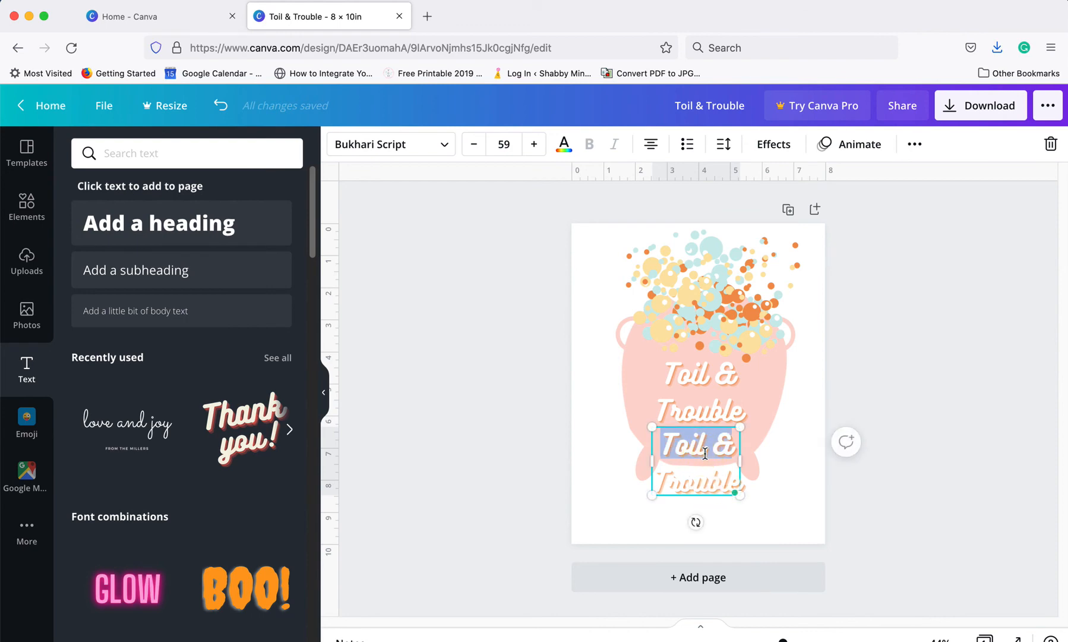
click(670, 444)
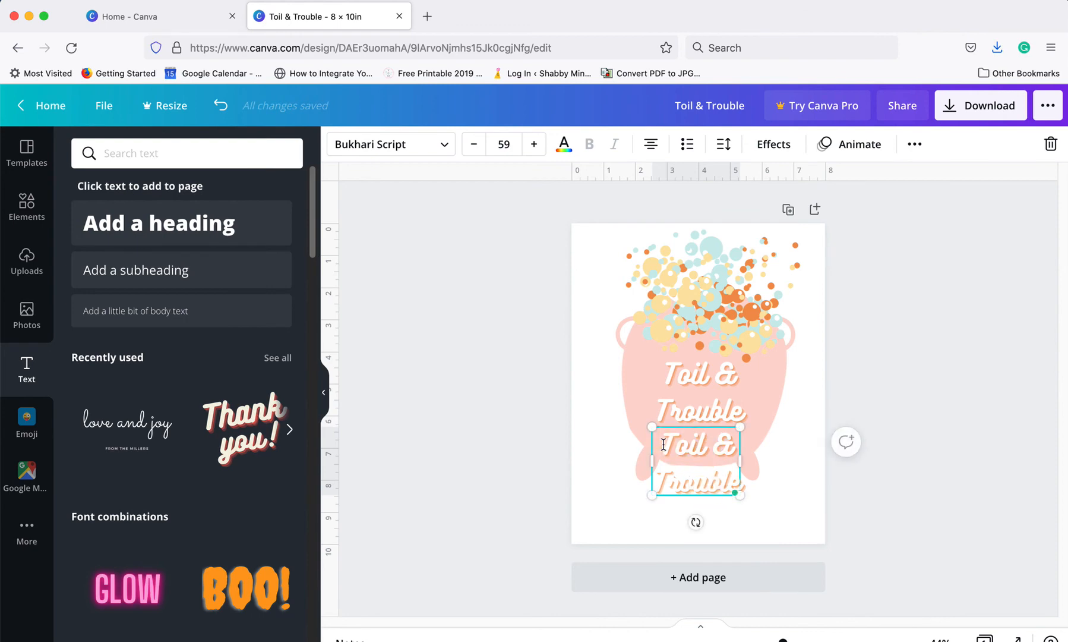
drag(664, 442, 726, 476)
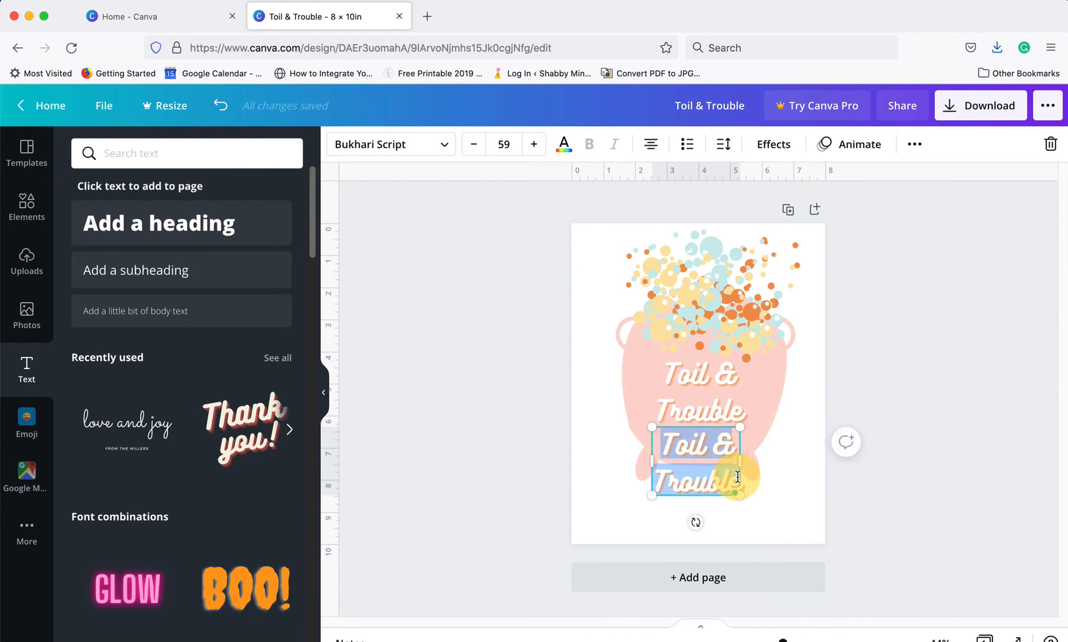
text(boil and)
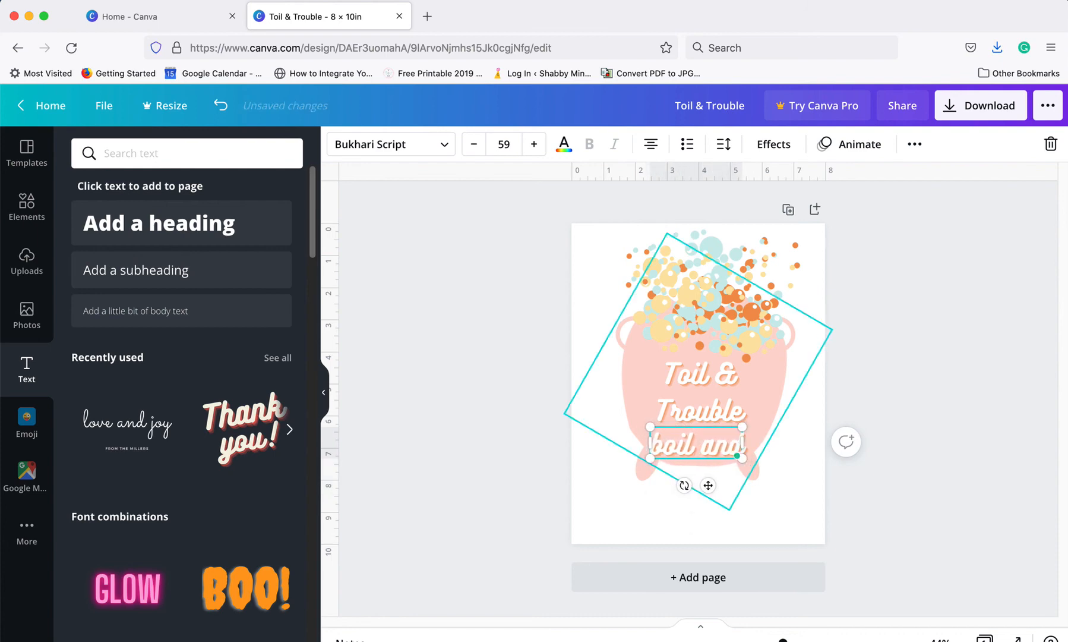
key(BackSpace)
key(BackSpace)
key(BackSpace)
key(BackSpace)
text(& bubbl)
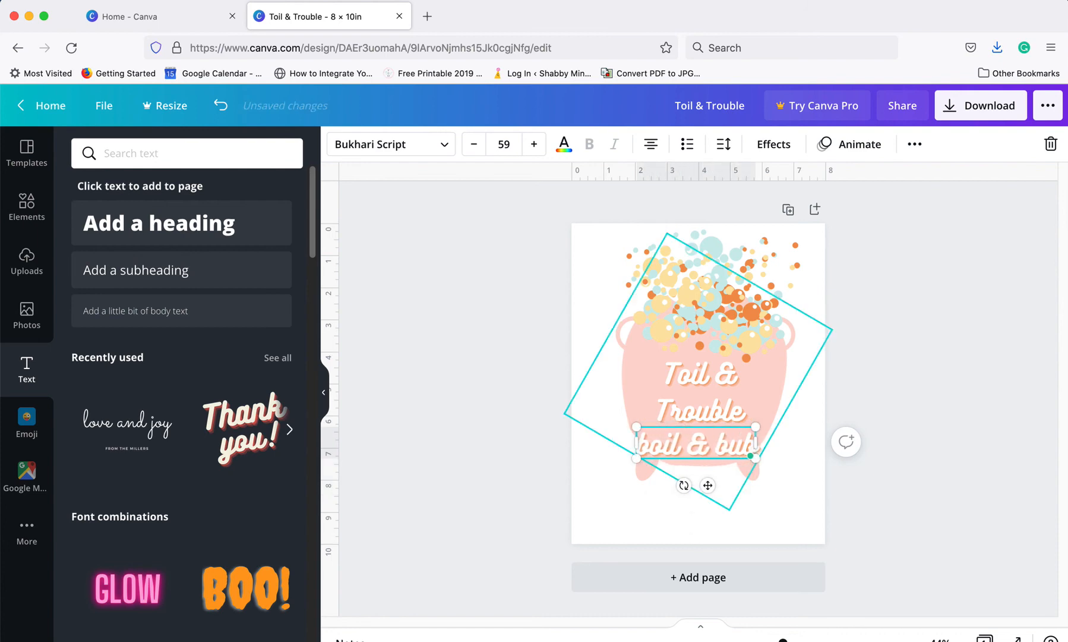
text(e)
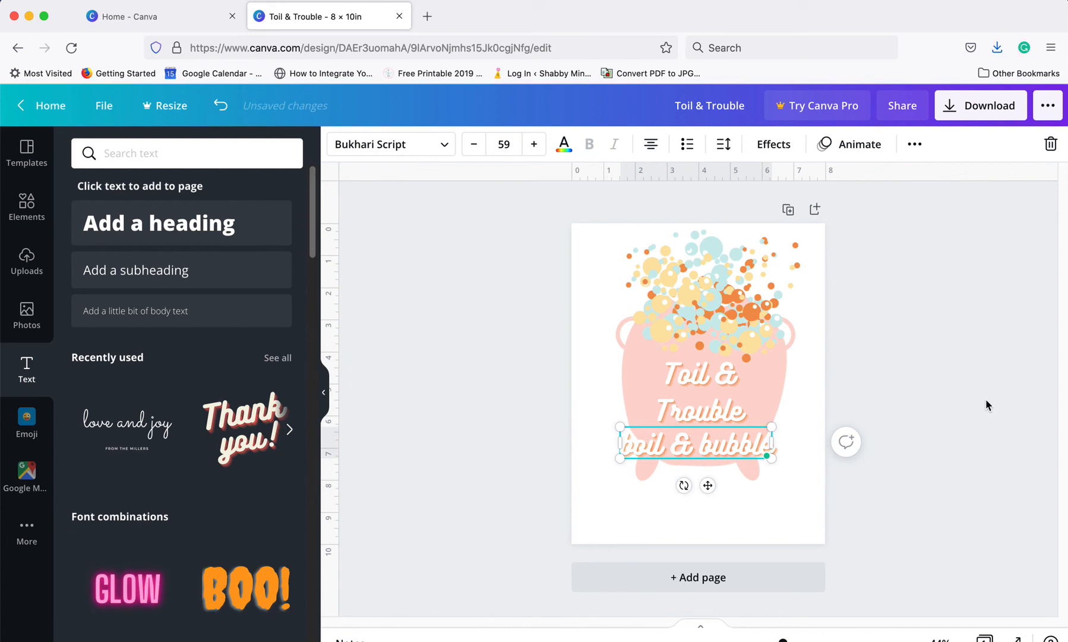
Give the "boil & bubble" text the Curve shape and set its curve to -84 so it bends along the cauldron's base.
click(774, 147)
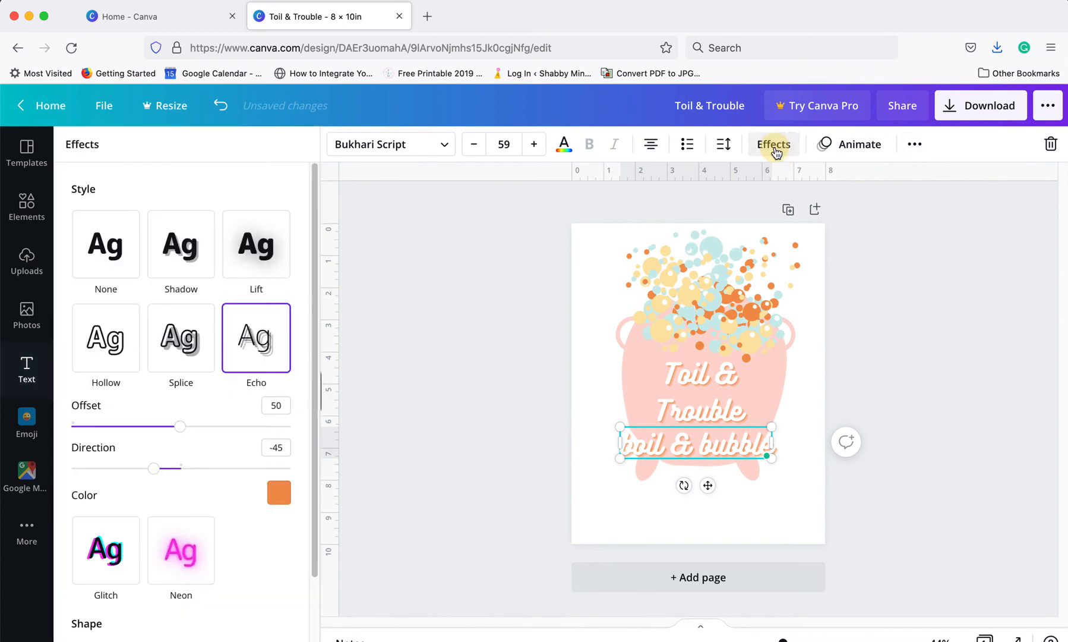
scroll(255, 505, down, 3)
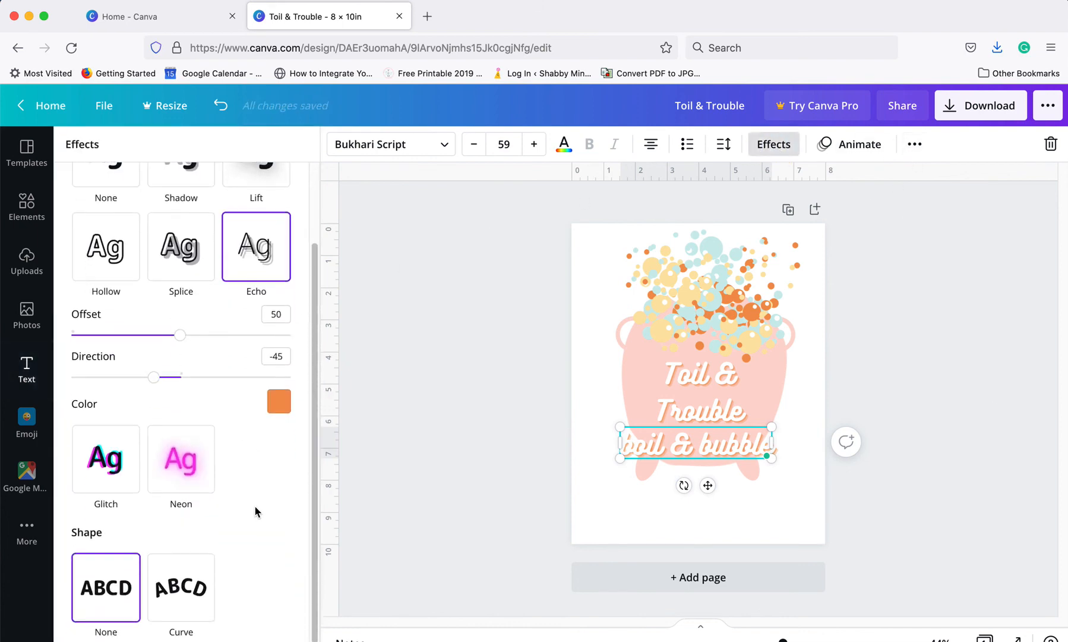
click(181, 609)
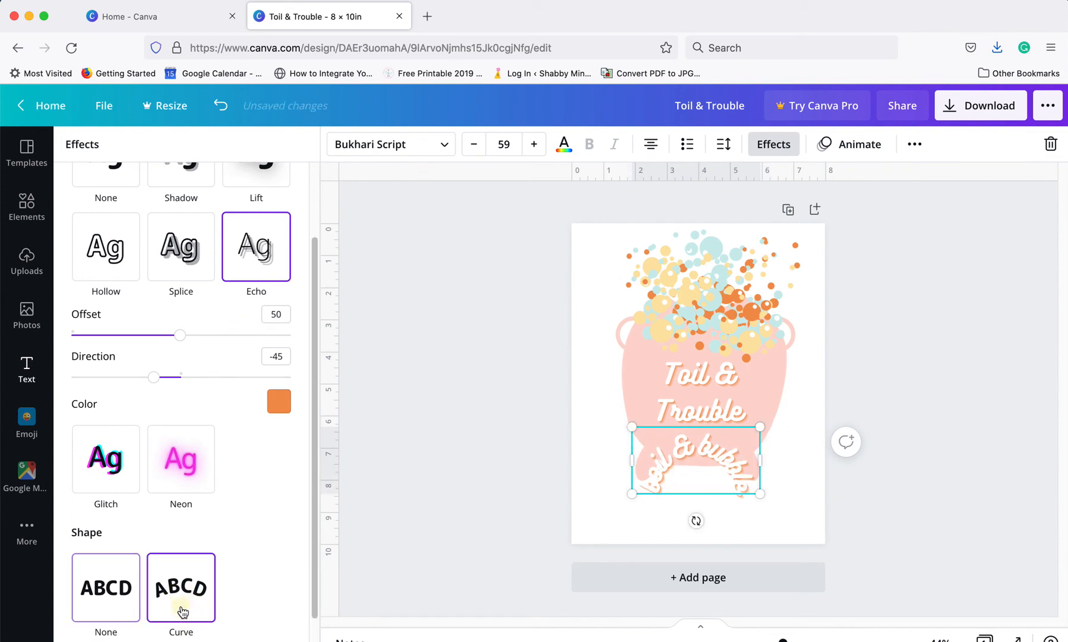
scroll(270, 536, down, 2)
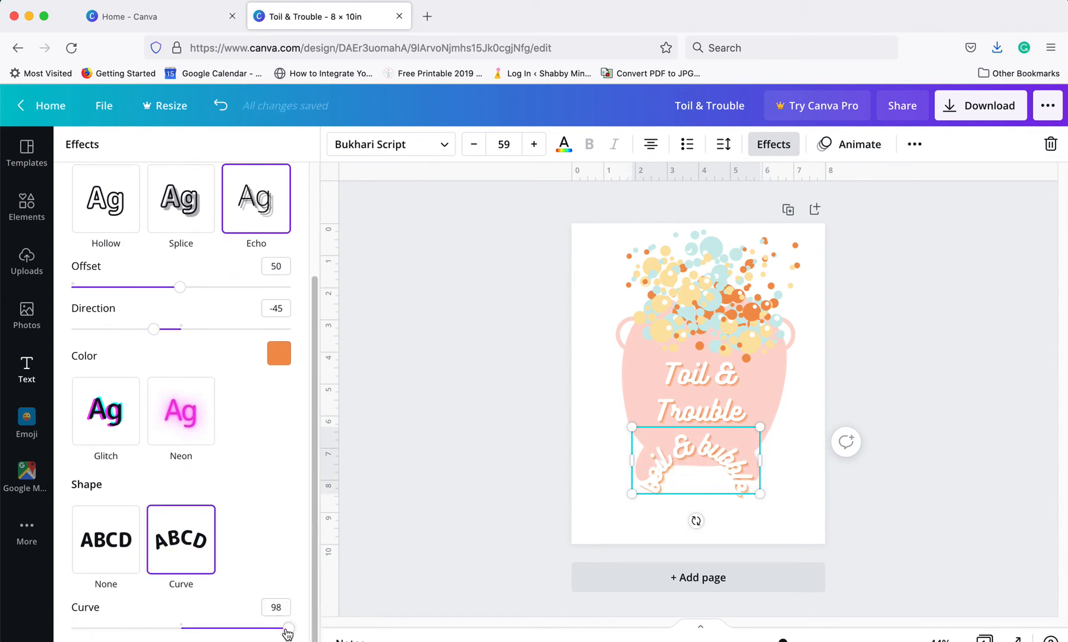
drag(290, 633, 90, 606)
Reduce the curved "boil & bubble" text to font size 52.
click(474, 143)
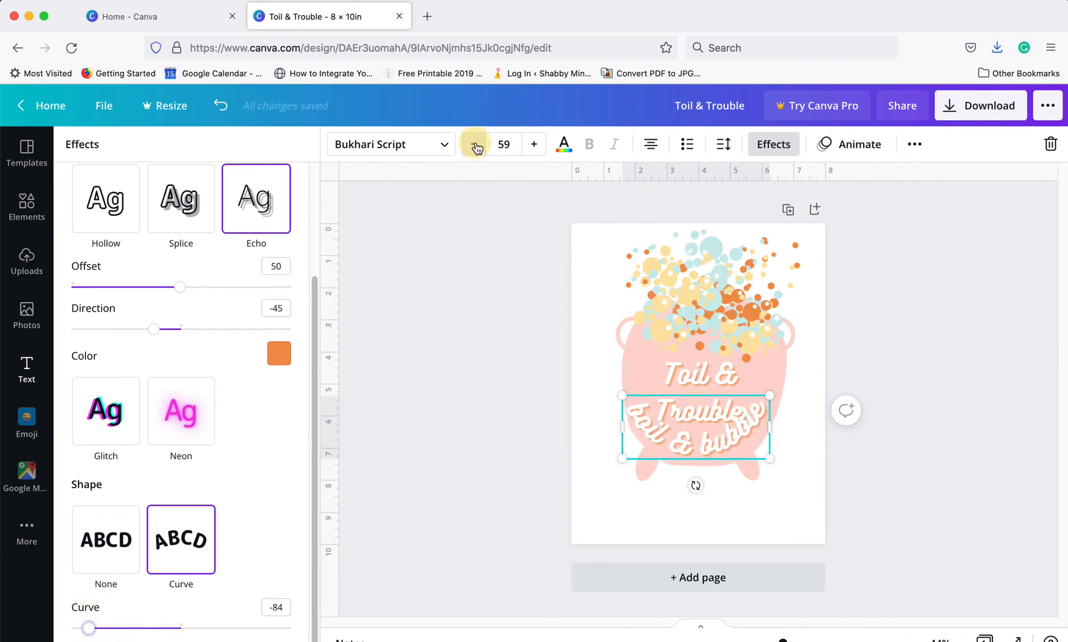
click(474, 144)
click(473, 144)
click(473, 144)
click(474, 144)
click(474, 144)
click(473, 144)
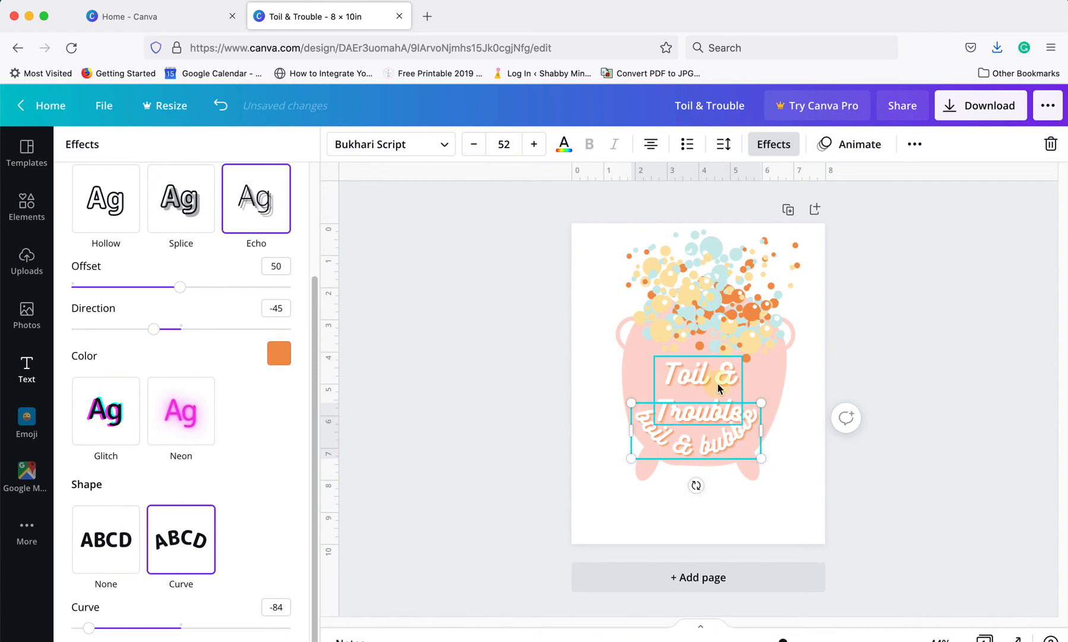
Reduce the "Toil & Trouble" text to font size 52 to match the curved text.
click(698, 381)
click(473, 144)
click(474, 143)
click(473, 143)
click(474, 144)
click(474, 144)
click(474, 144)
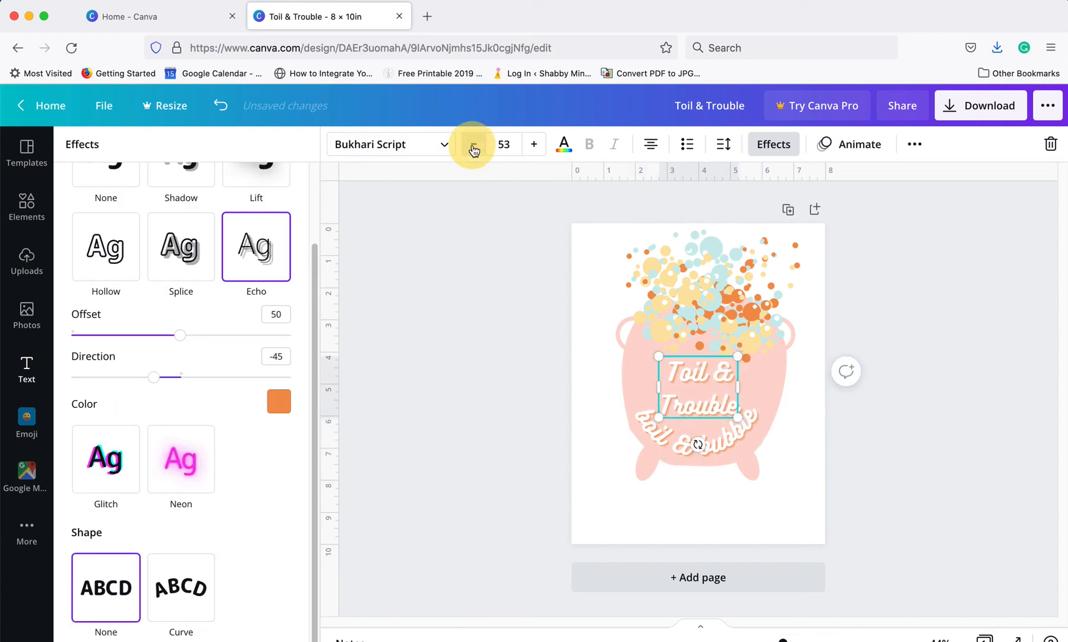
click(473, 144)
click(944, 494)
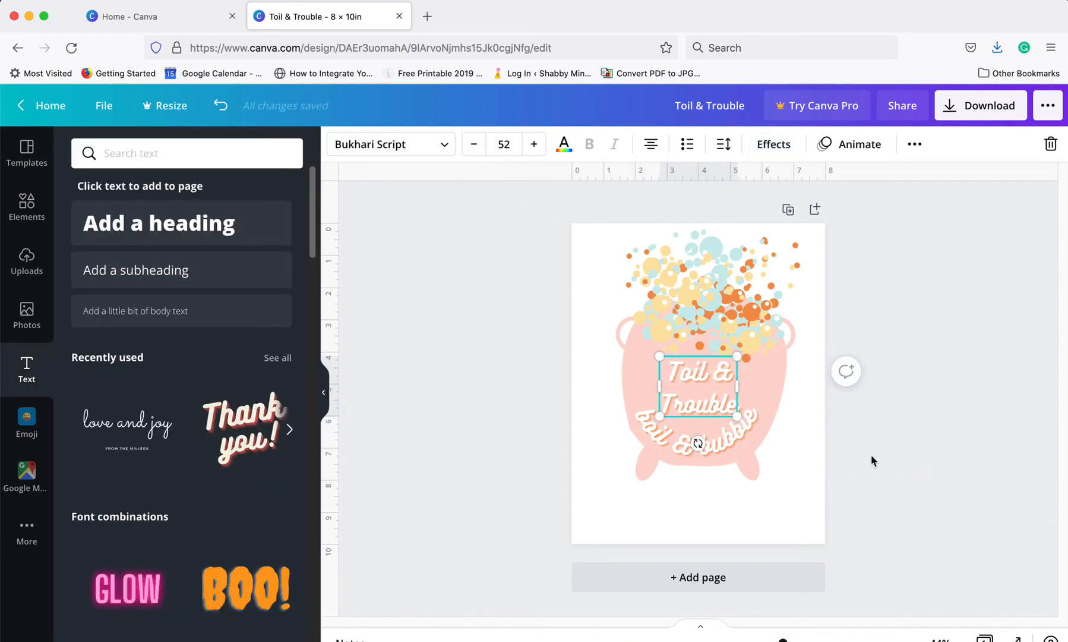
Nudge the curved "boil & bubble" text slightly down and across on the cauldron and set its curve to -77.
click(923, 434)
click(721, 441)
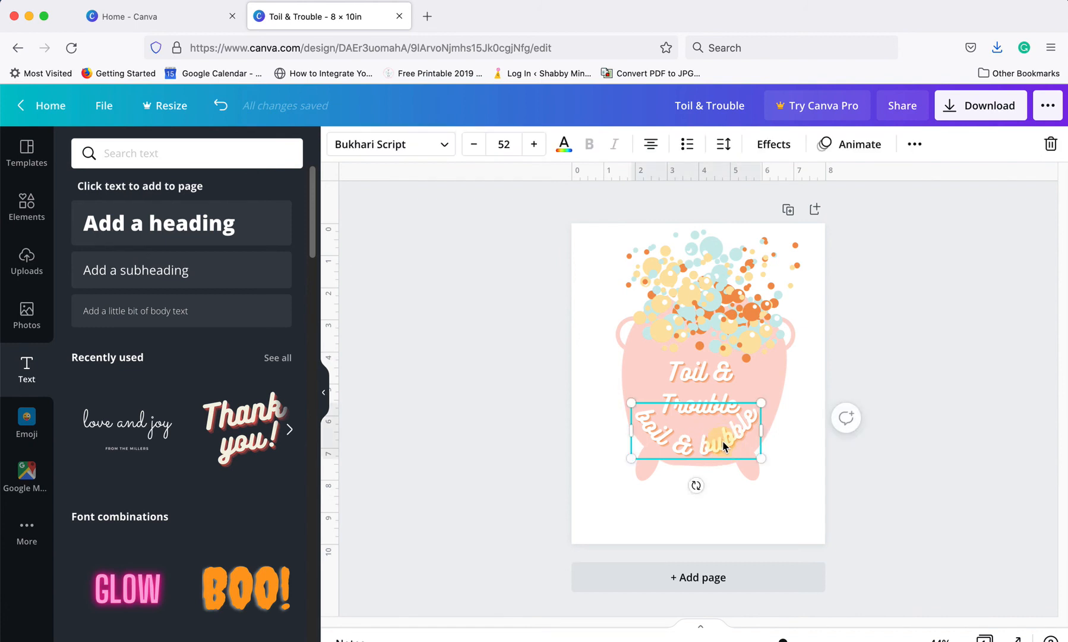
drag(721, 441, 727, 443)
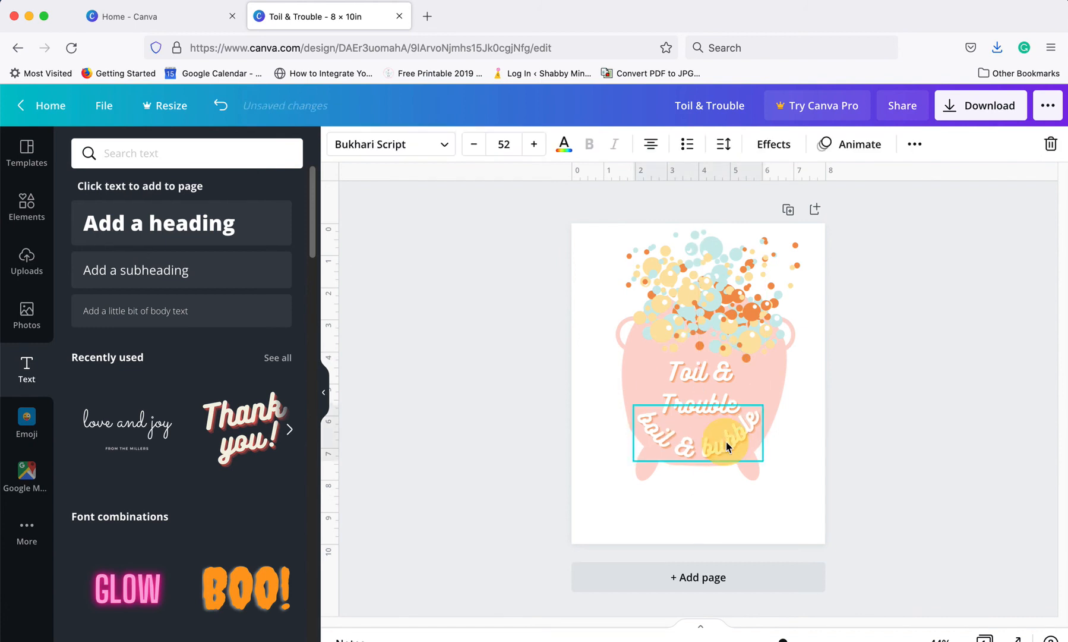
click(774, 144)
scroll(224, 479, down, 3)
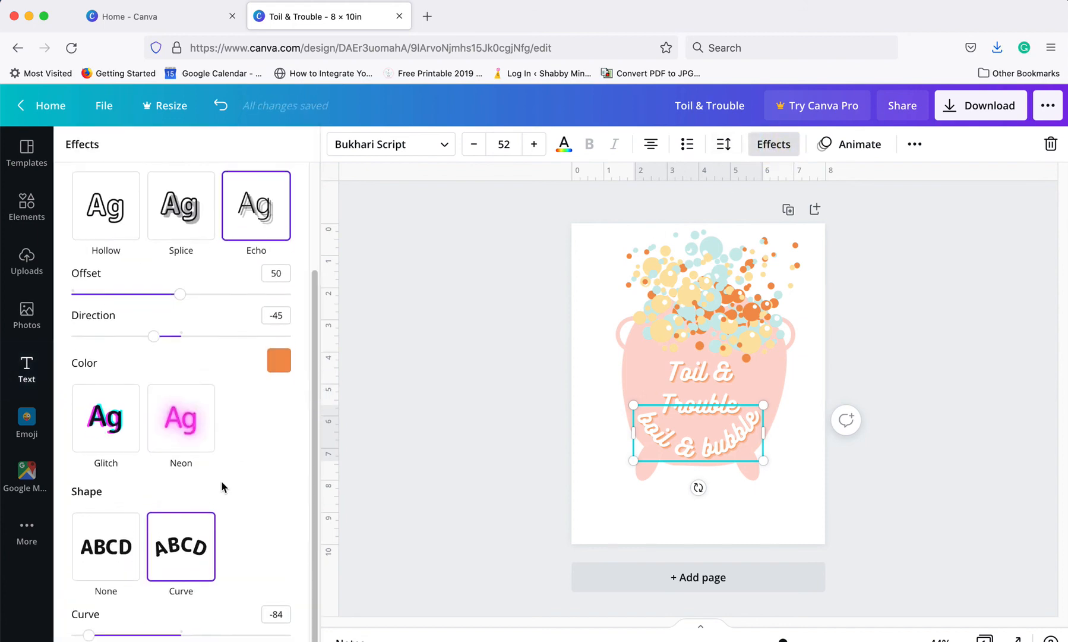
drag(124, 625, 96, 628)
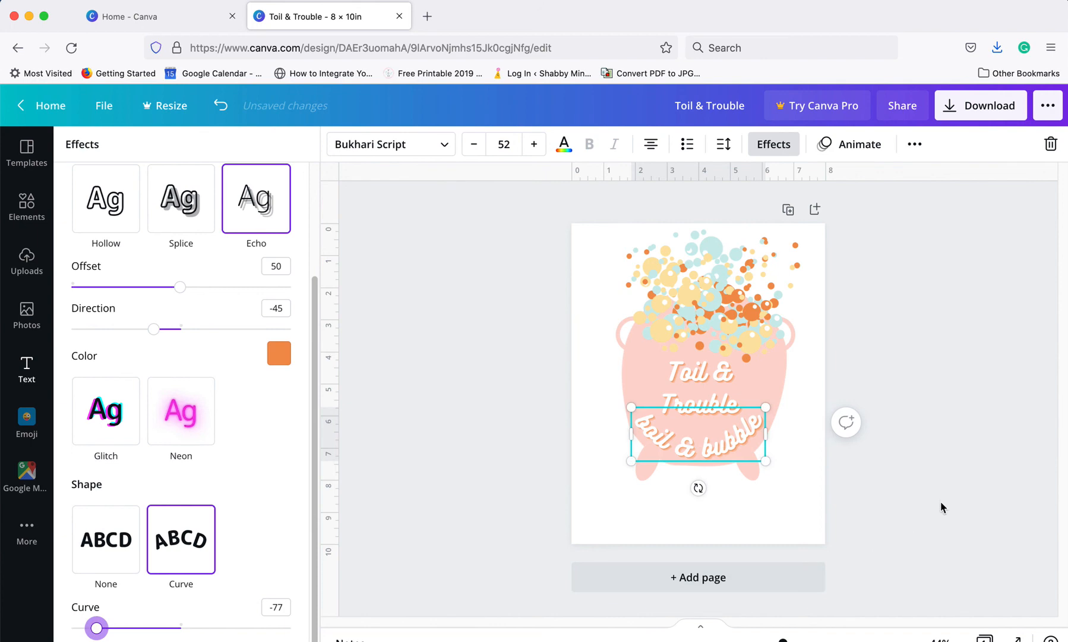
click(941, 506)
click(972, 375)
Slightly increase the line spacing of the "Toil & Trouble" text.
click(698, 404)
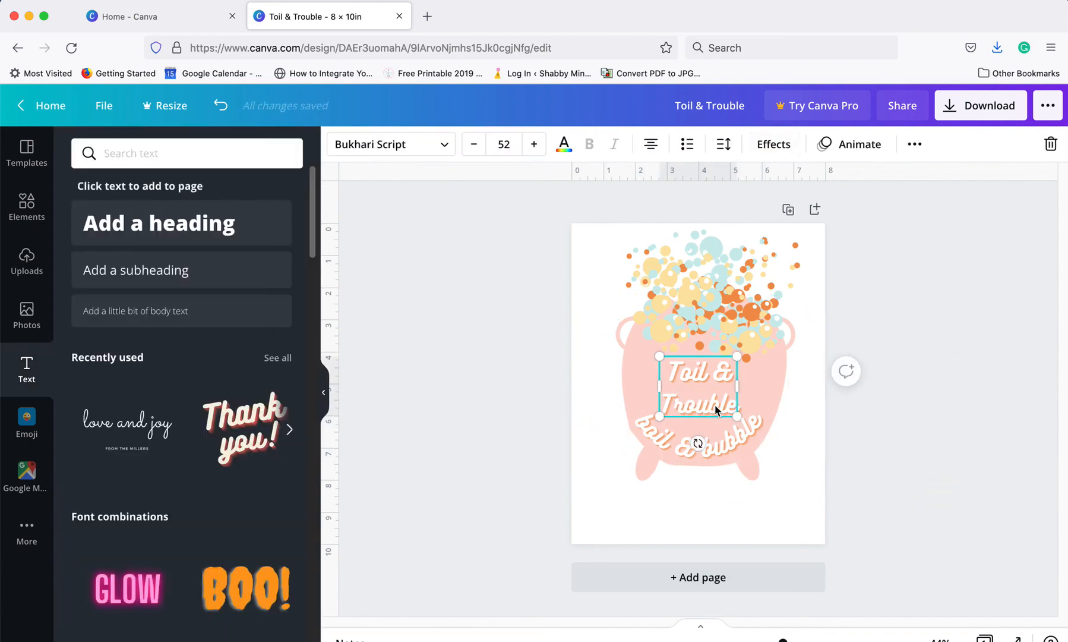
click(723, 143)
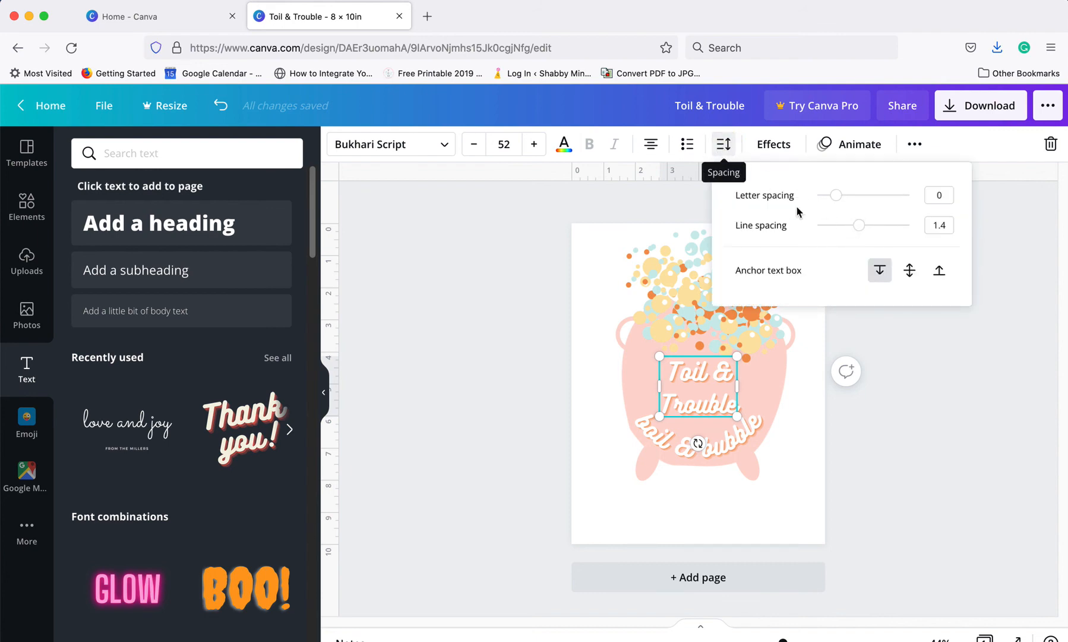
drag(857, 229, 838, 202)
click(964, 454)
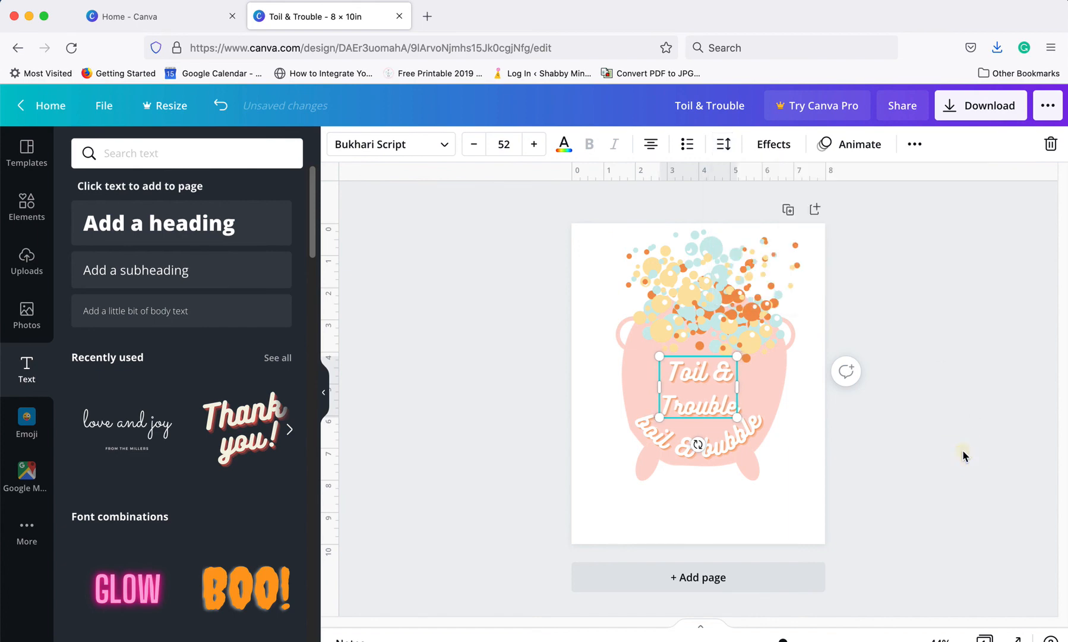
Try to widen the curved "boil & bubble" text box a little.
click(707, 445)
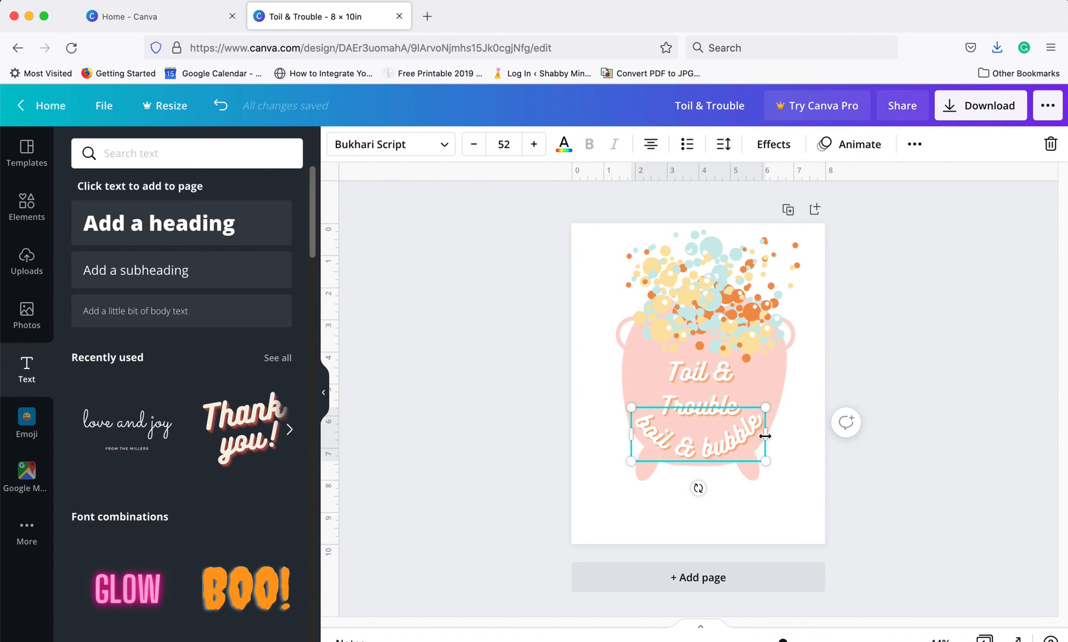
drag(766, 435, 773, 436)
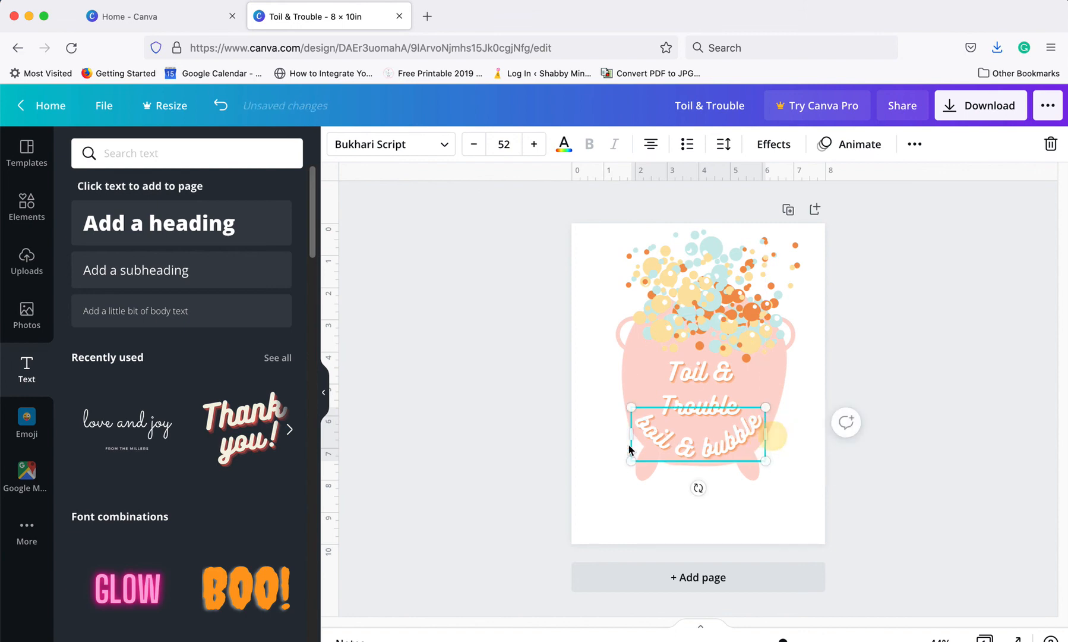
click(909, 457)
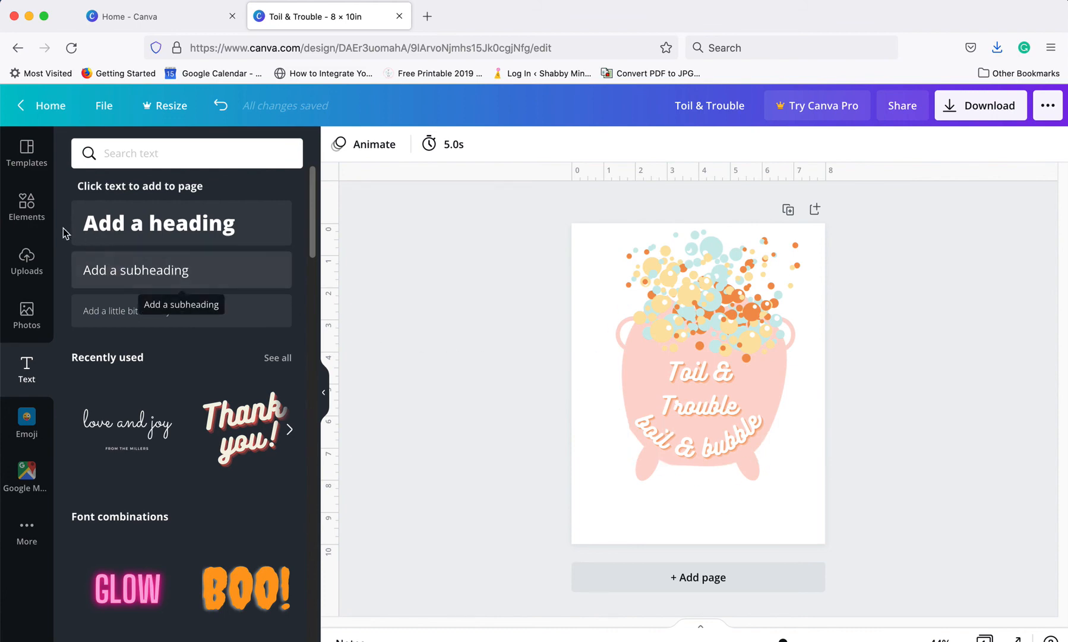
Replace the "bubbles" search in the element library with a search for "new year twinkling".
click(28, 219)
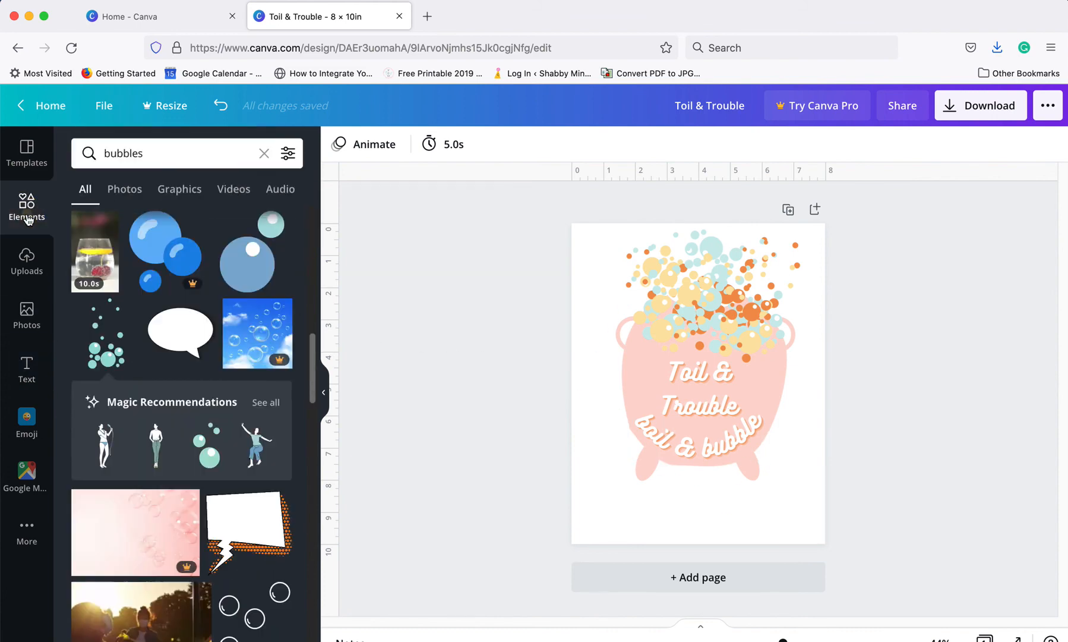
click(264, 154)
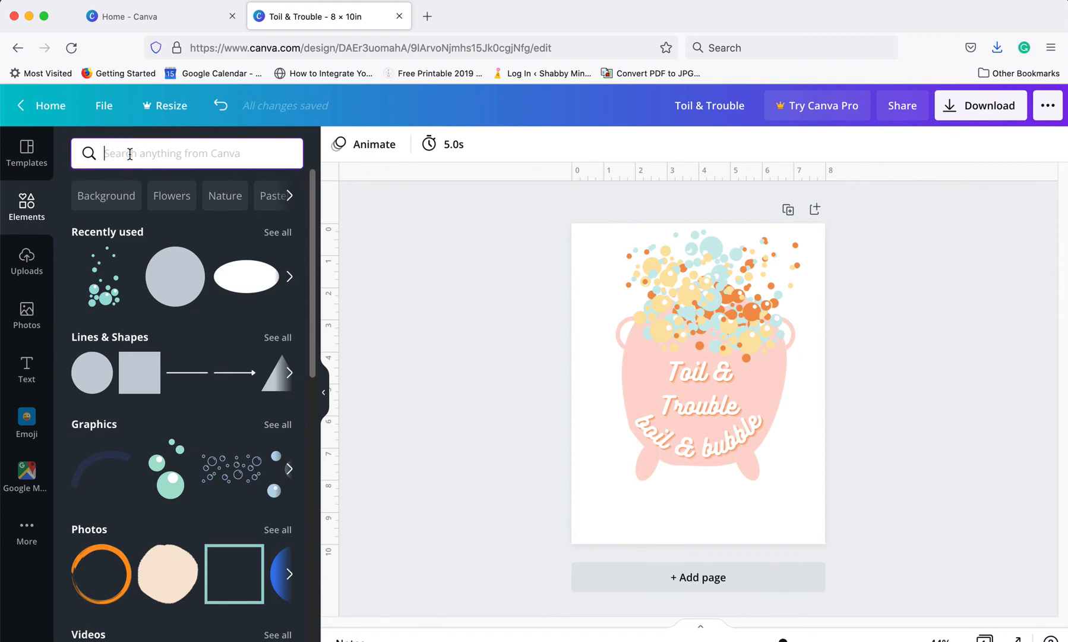
click(130, 154)
text(new year )
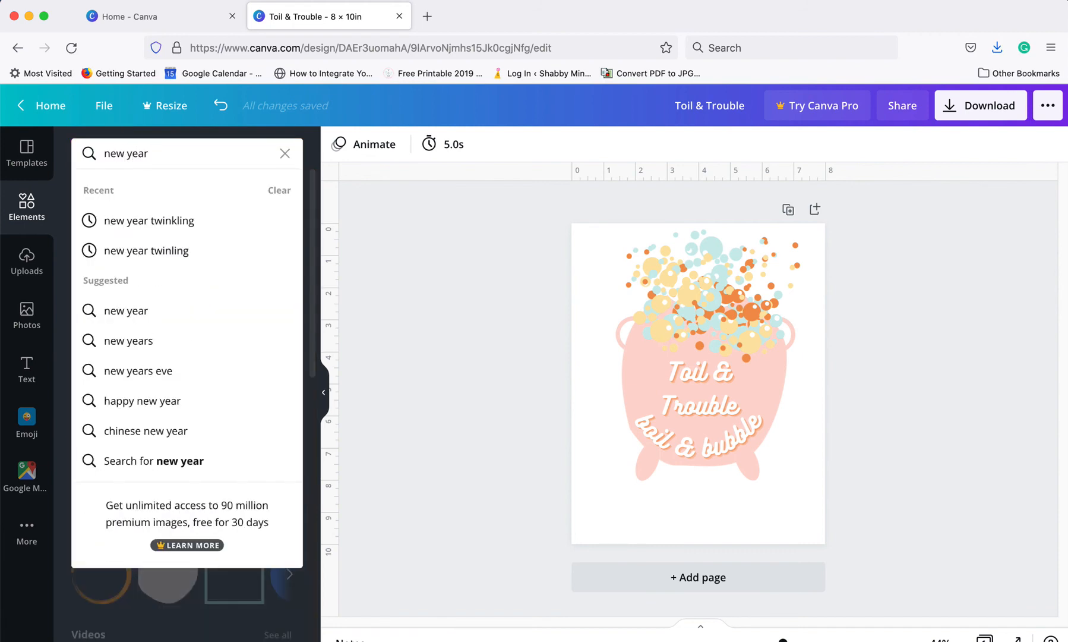
text(twinkling)
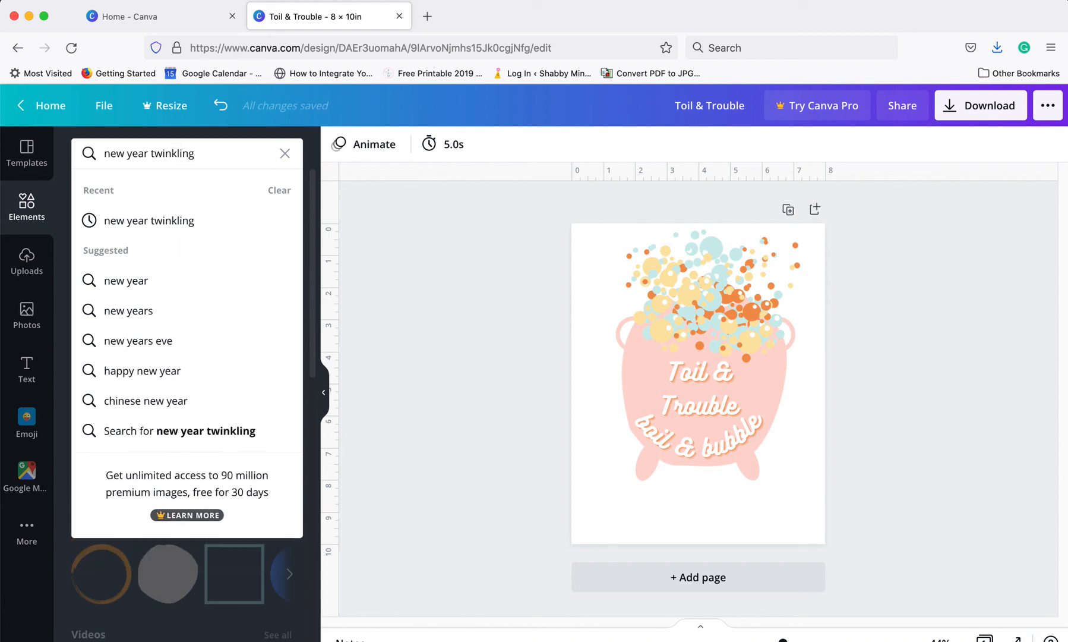
key(Return)
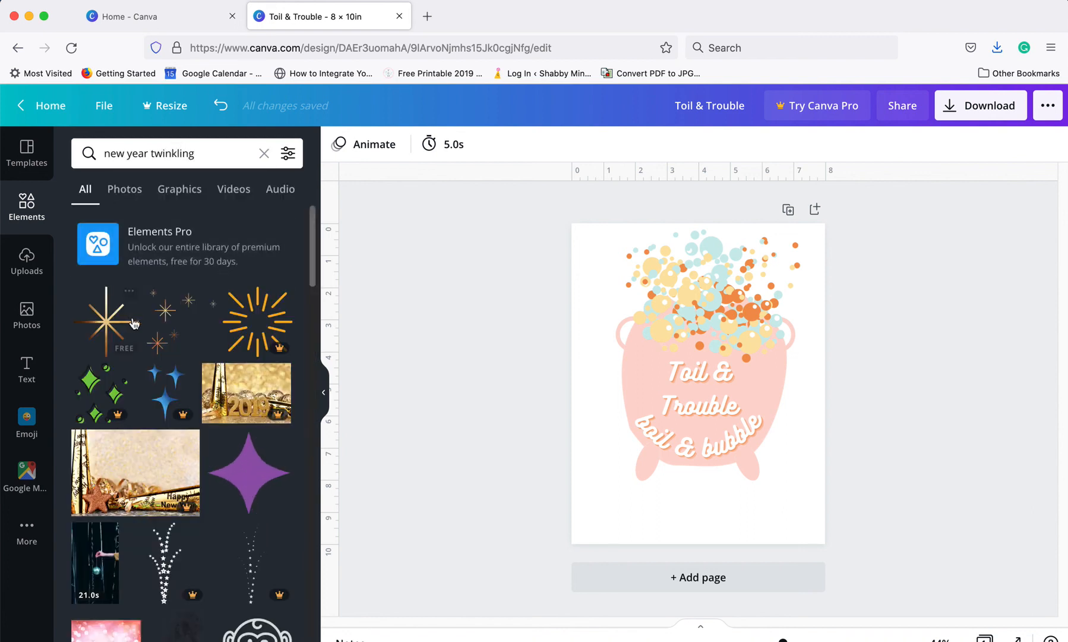
Add the free gold sparkle cluster, shrink it to about 1.25 inches wide and place it on the cauldron beside "Toil &".
click(166, 334)
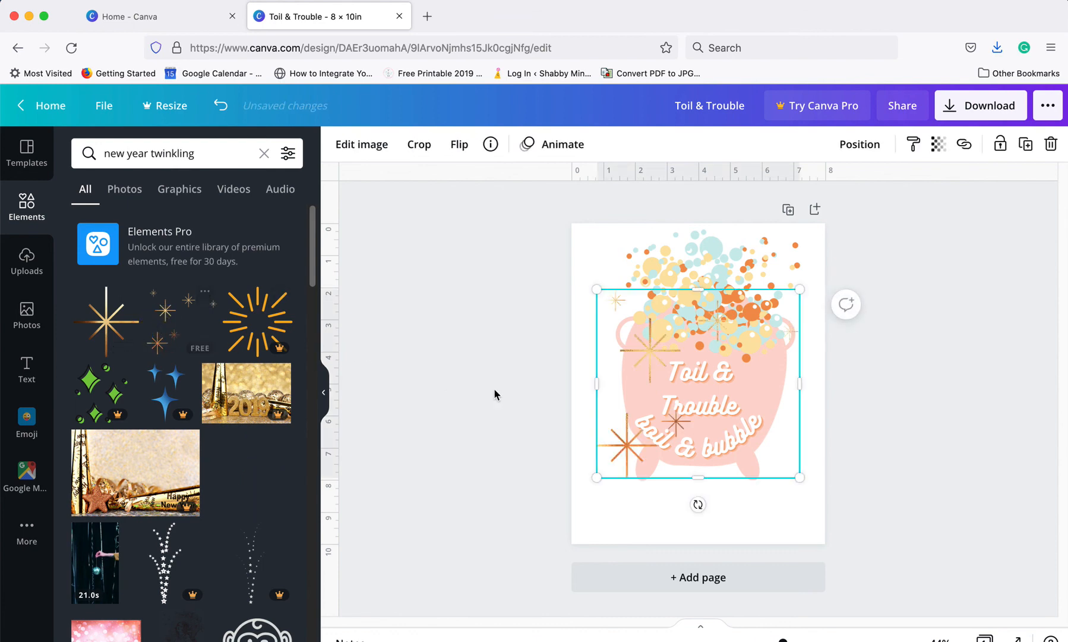
drag(800, 481, 626, 348)
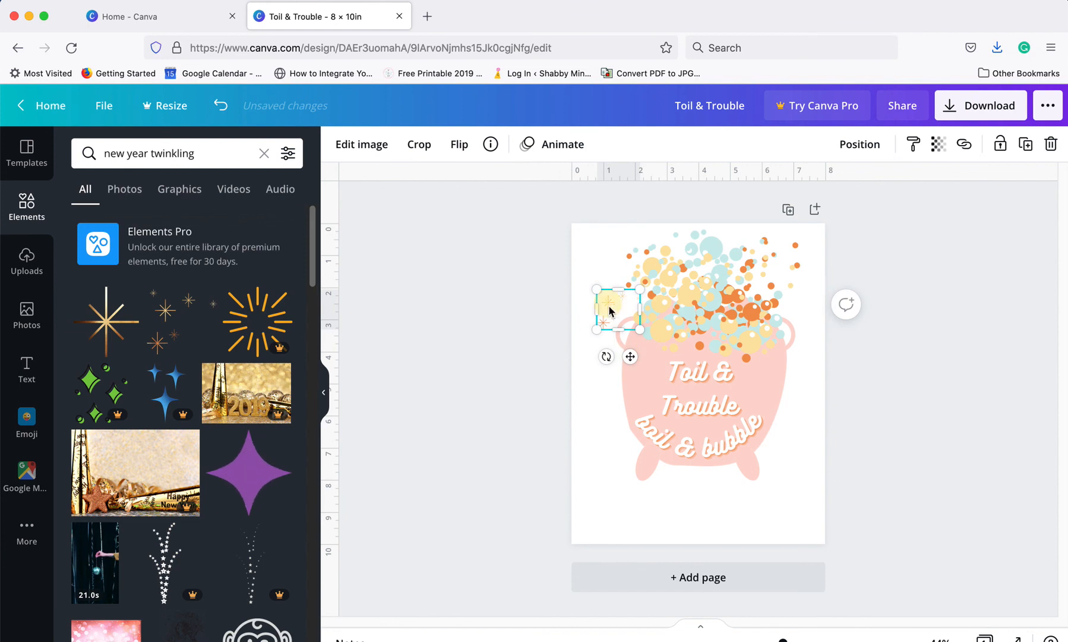
drag(610, 306, 644, 374)
click(933, 462)
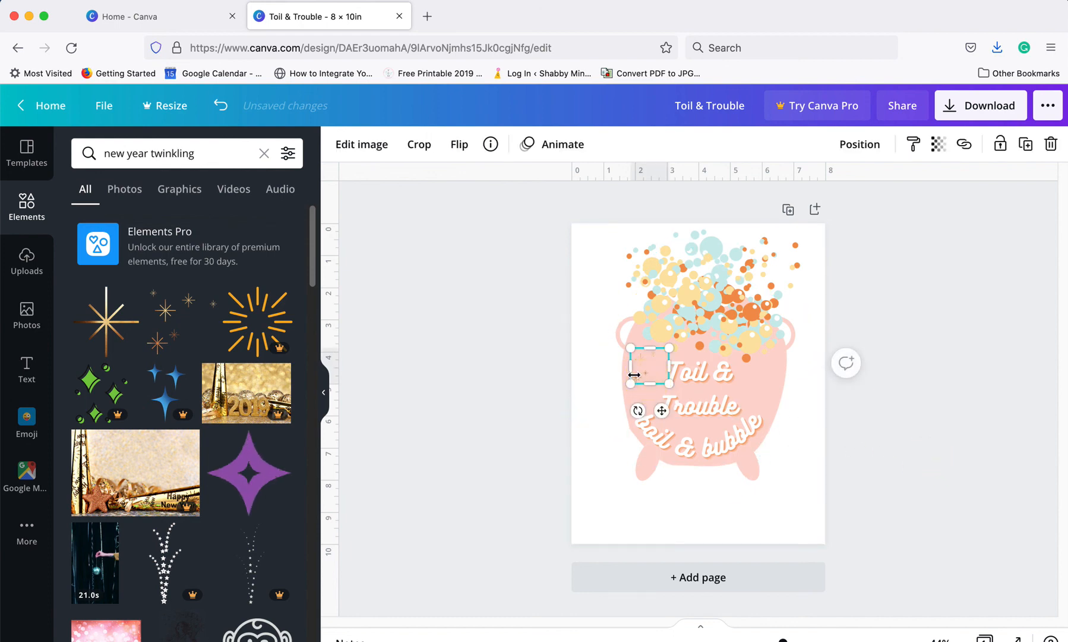
Lower the sparkle cluster's transparency setting so the stars look fainter against the pink cauldron.
click(938, 144)
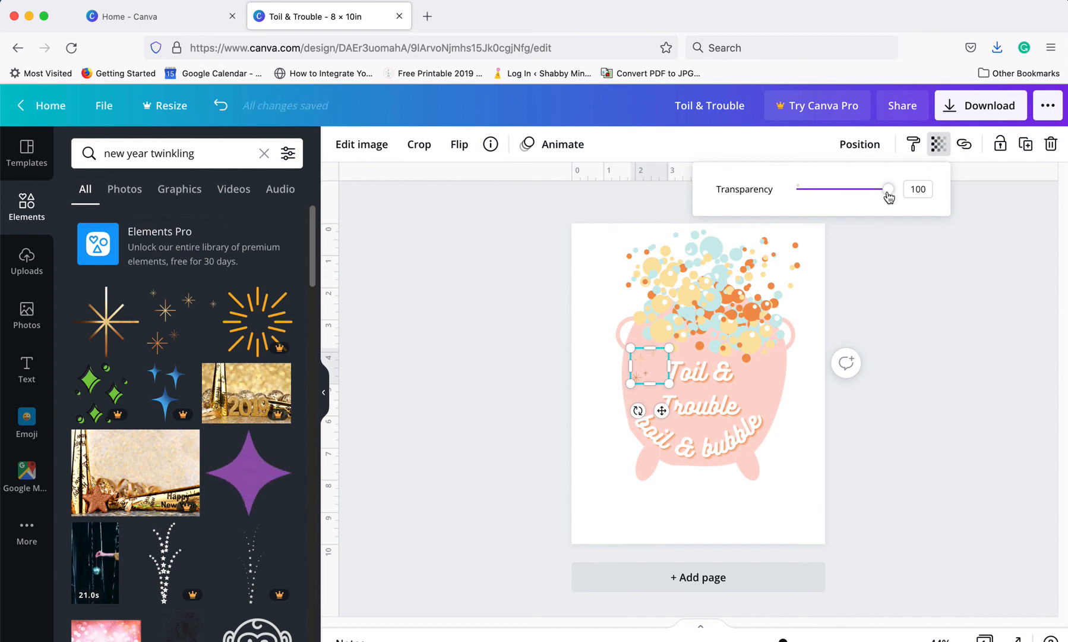
drag(889, 196, 831, 201)
click(840, 193)
click(908, 310)
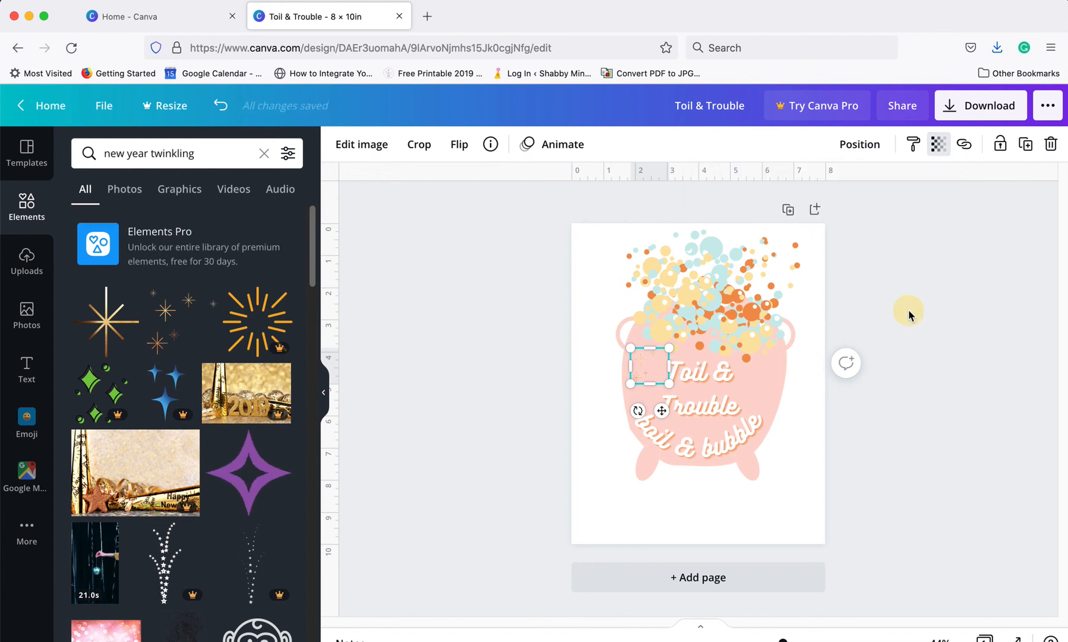
click(949, 452)
Copy the sparkle cluster to the other side of "Toil & Trouble" and onto "boil & bubble", sending the lower copy behind the lettering.
click(637, 370)
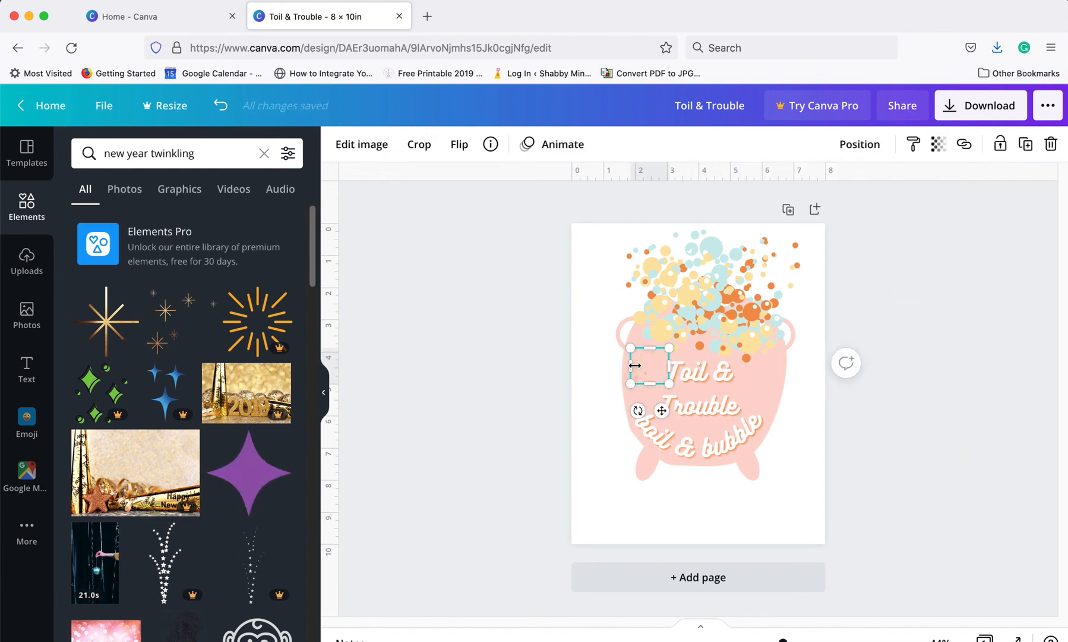
drag(642, 372, 710, 435)
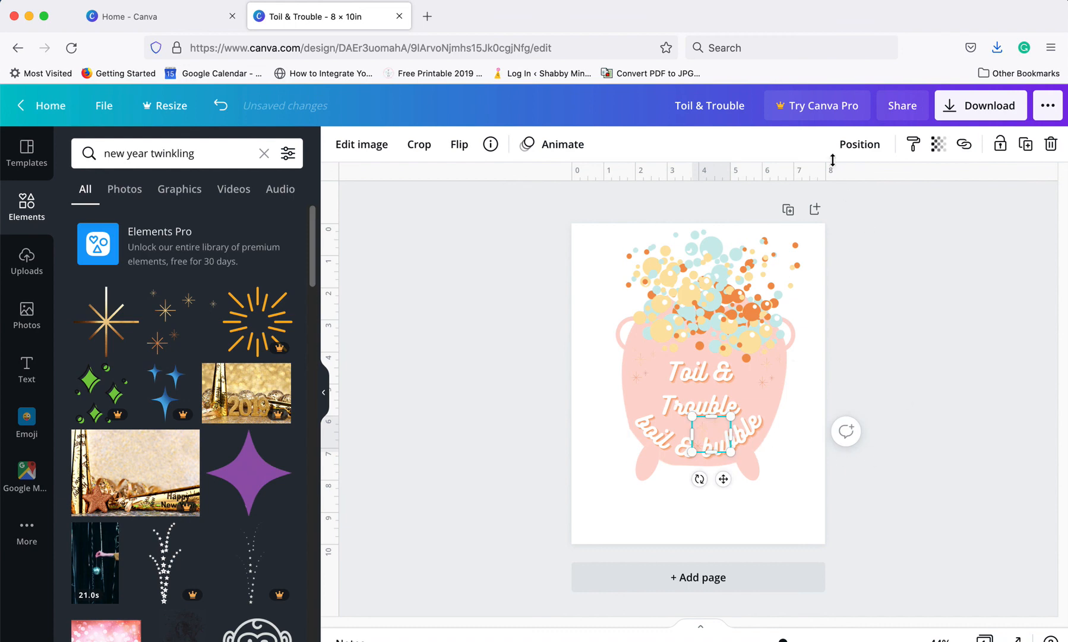
click(848, 148)
click(799, 190)
click(966, 327)
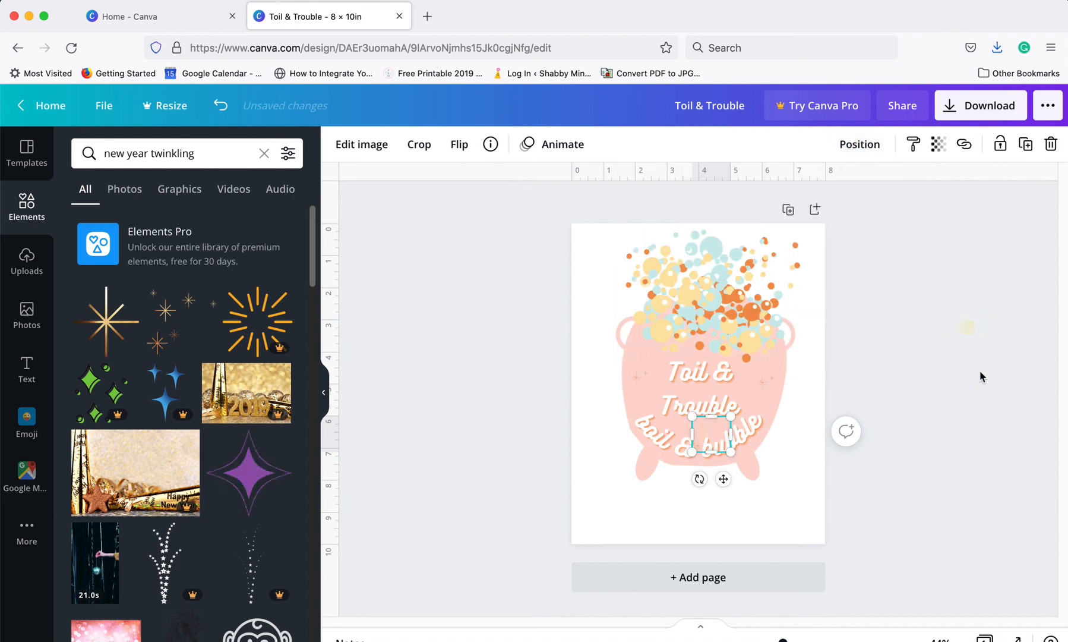
click(980, 372)
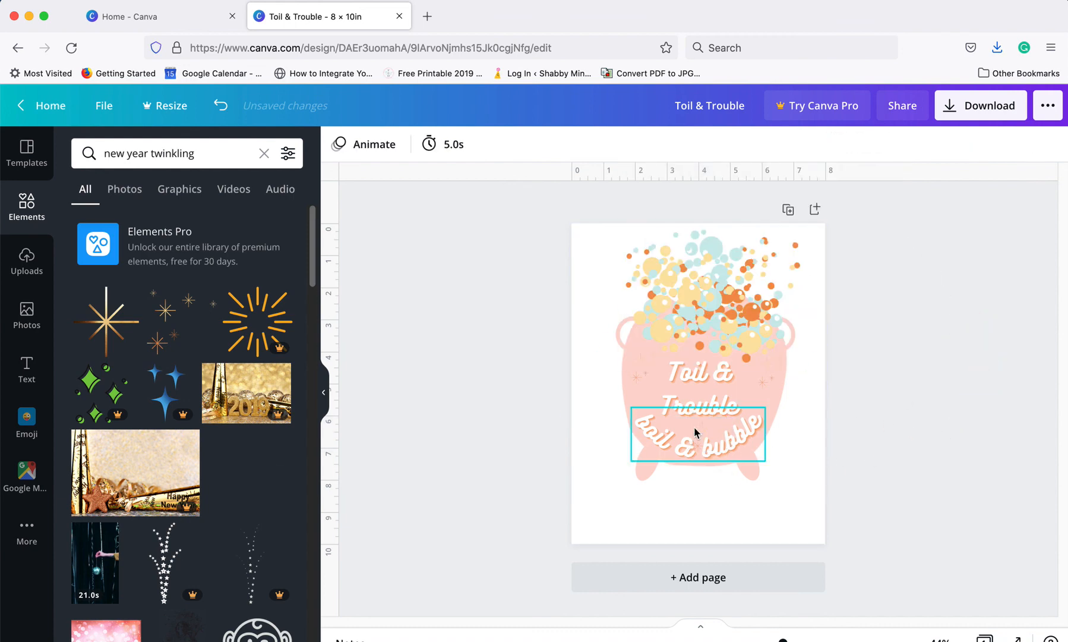
click(911, 425)
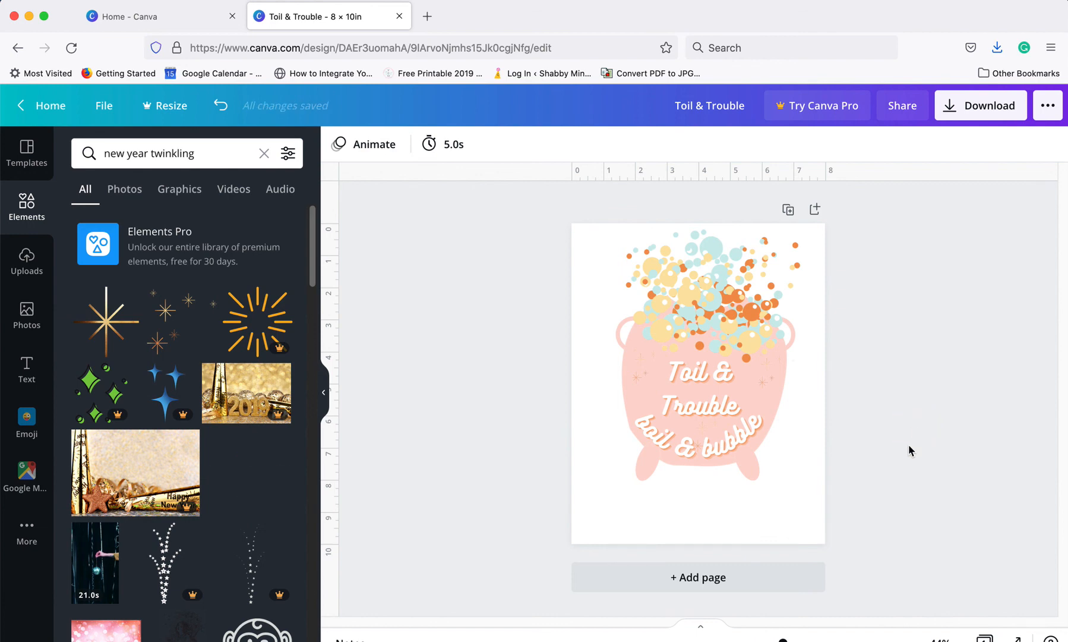
click(645, 467)
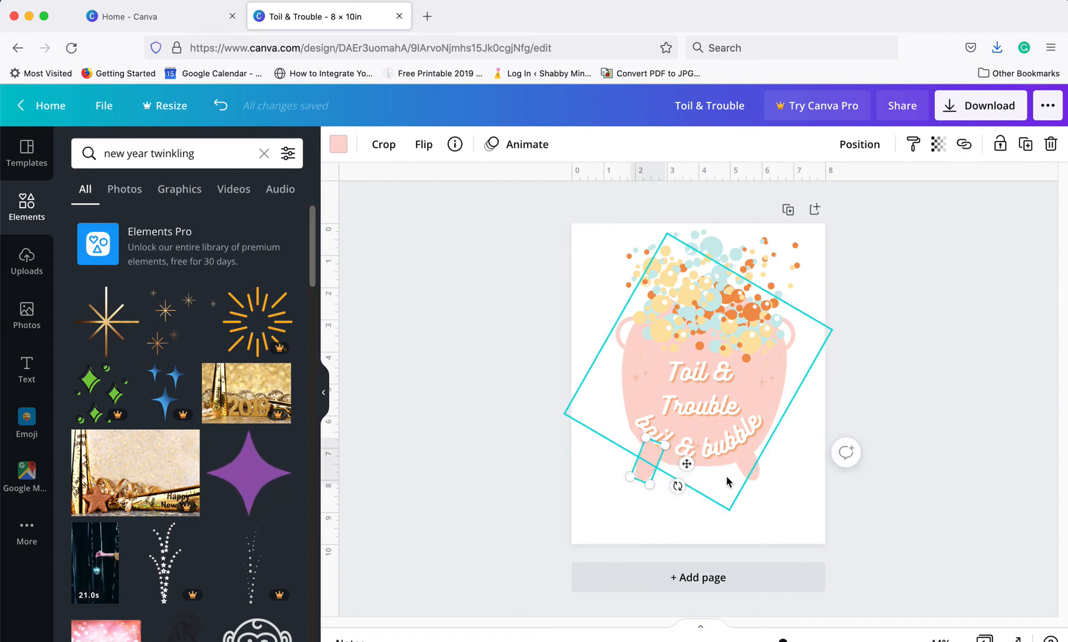
click(748, 468)
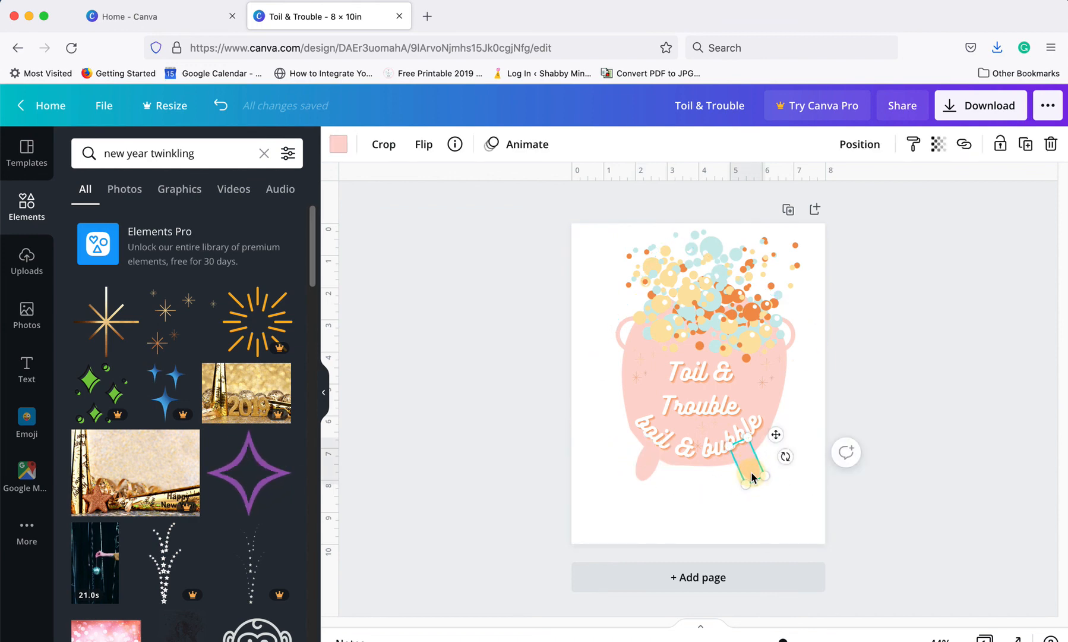
click(647, 479)
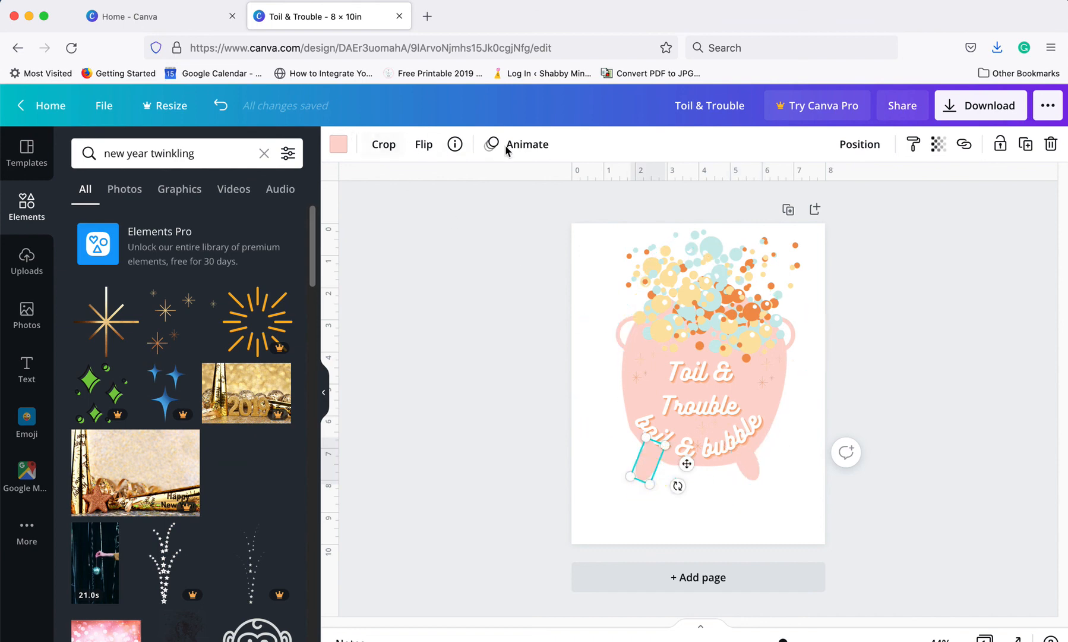
click(953, 324)
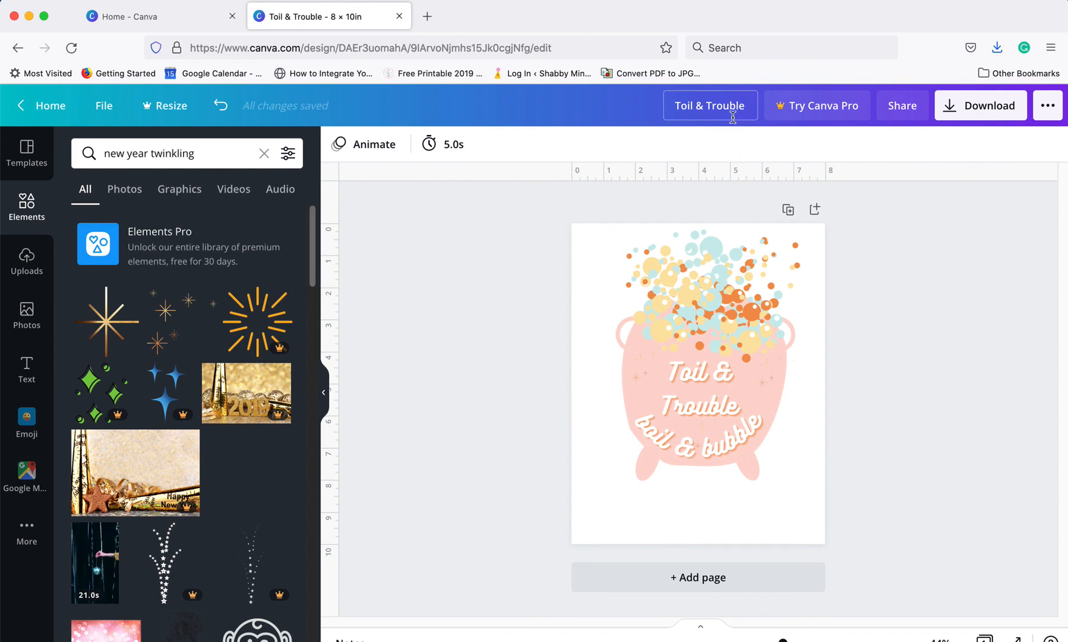
Rename the design to "Toil & Trouble wall art".
click(751, 106)
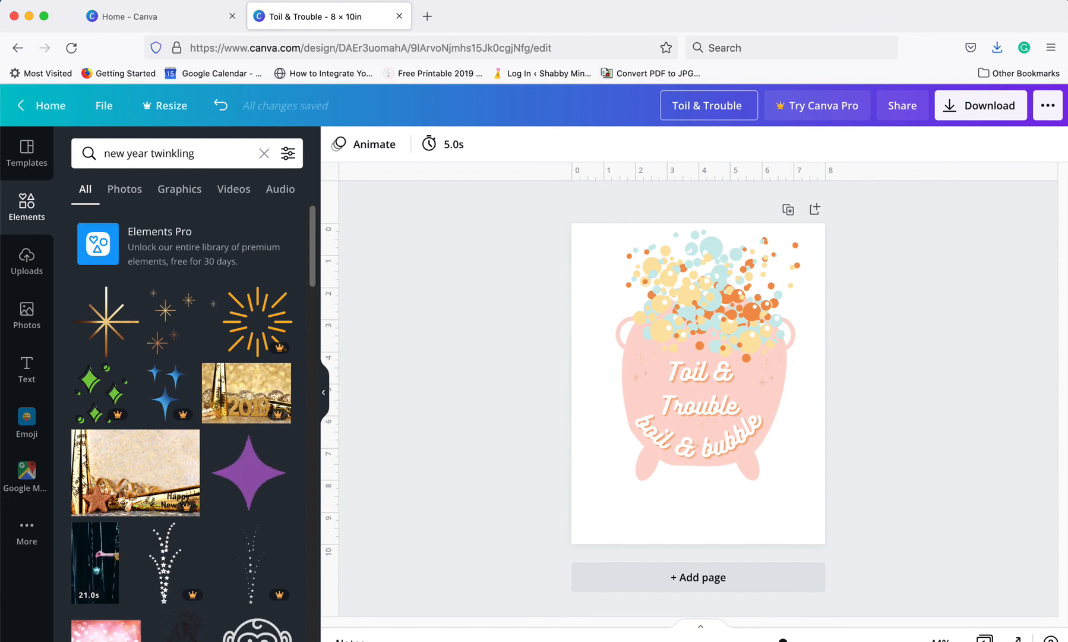
text(wall art)
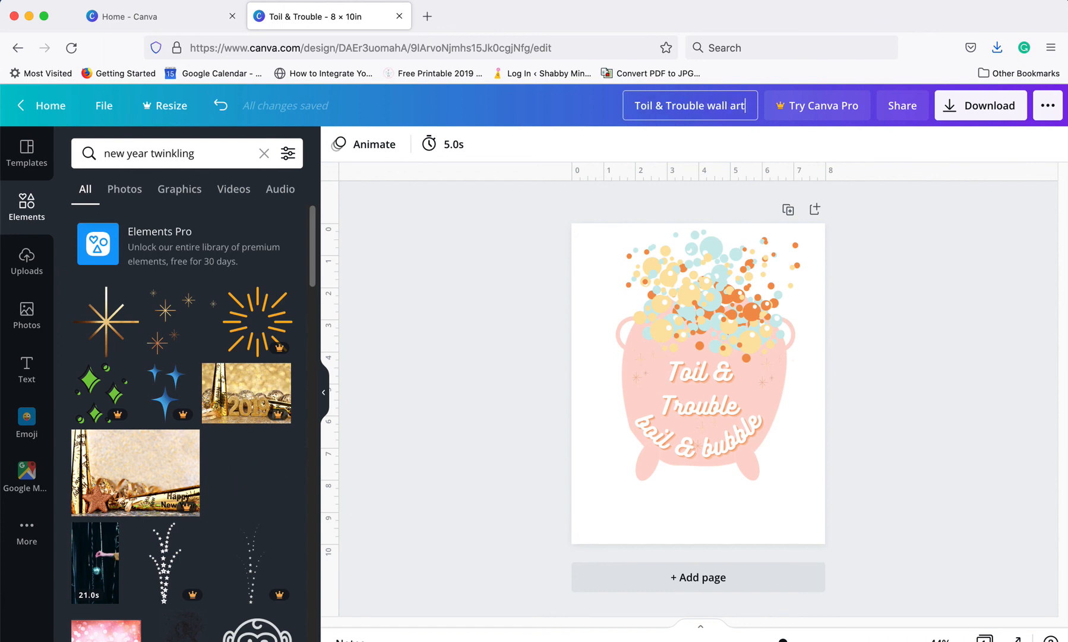
click(909, 319)
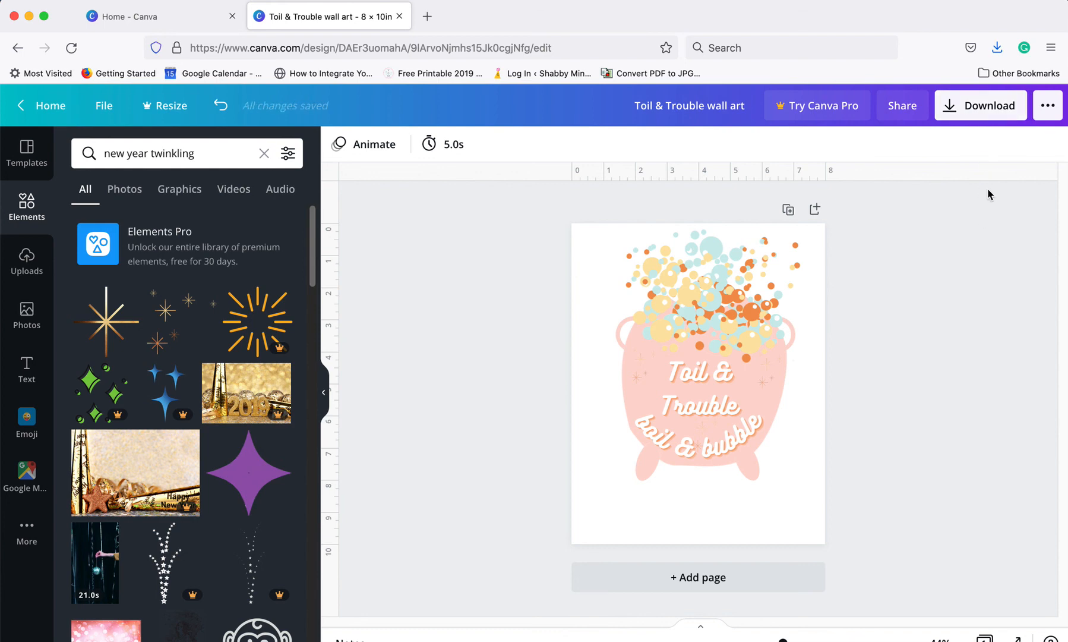
Download the design with the PDF Print file type, leaving crop marks and bleed off.
click(985, 107)
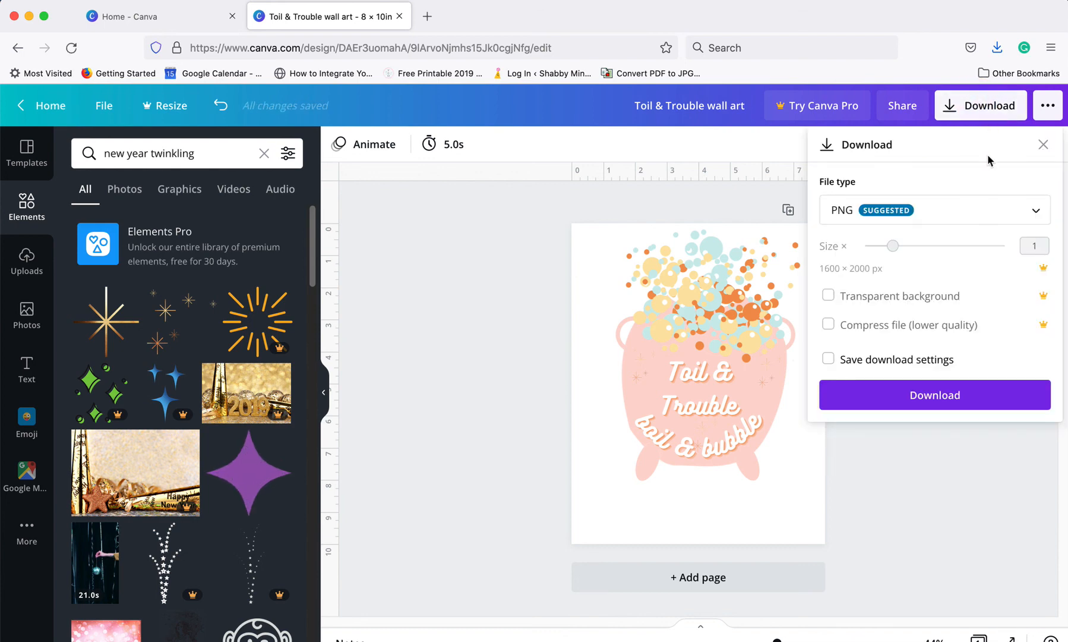
click(1014, 209)
click(913, 345)
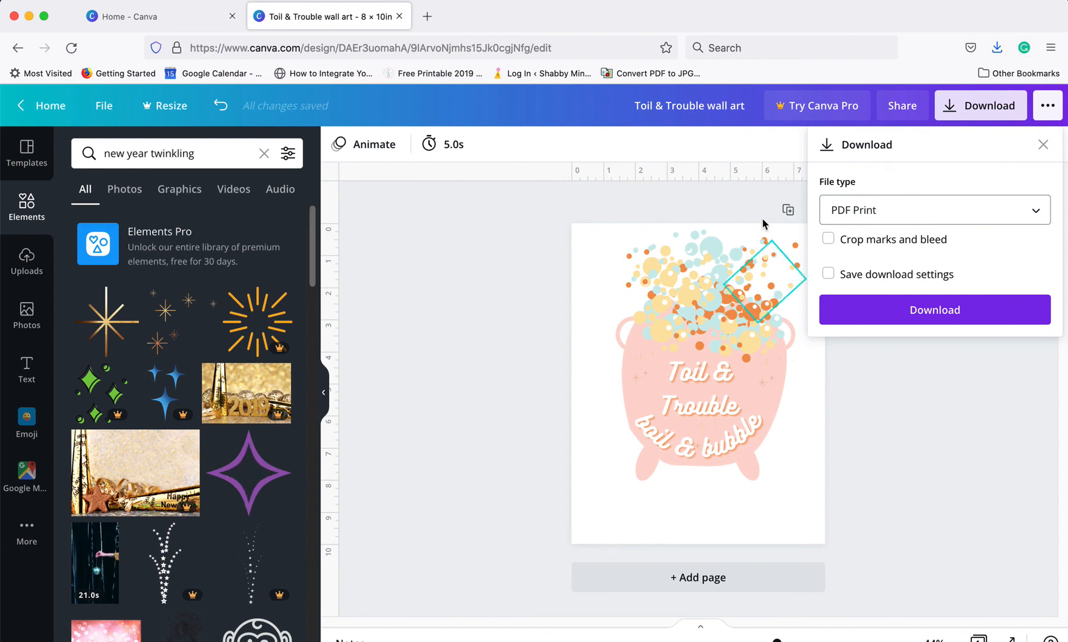
click(829, 240)
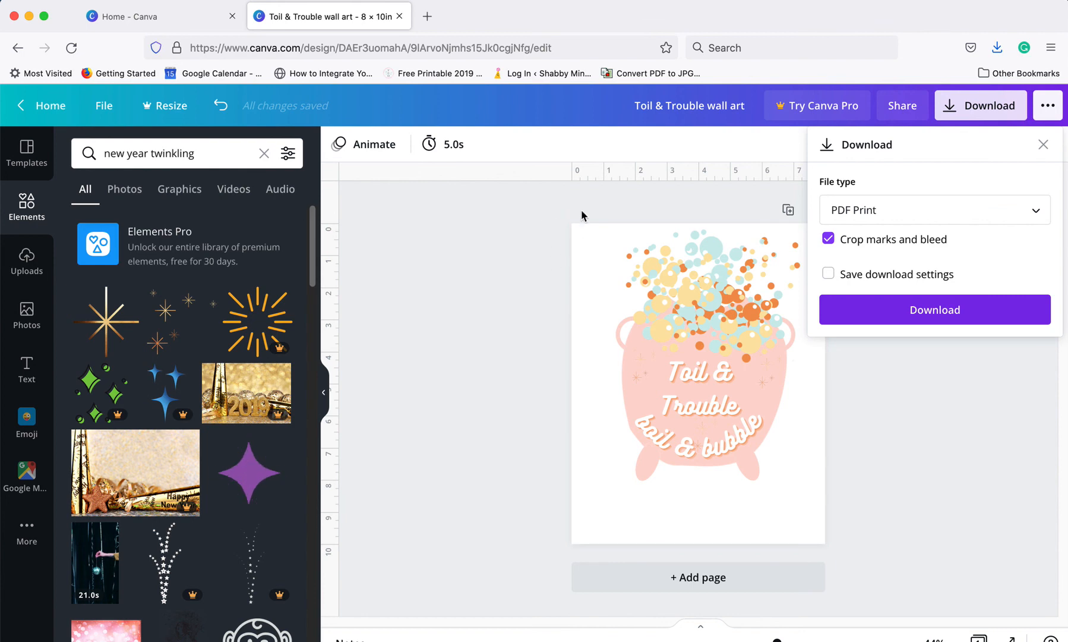
click(830, 240)
click(945, 312)
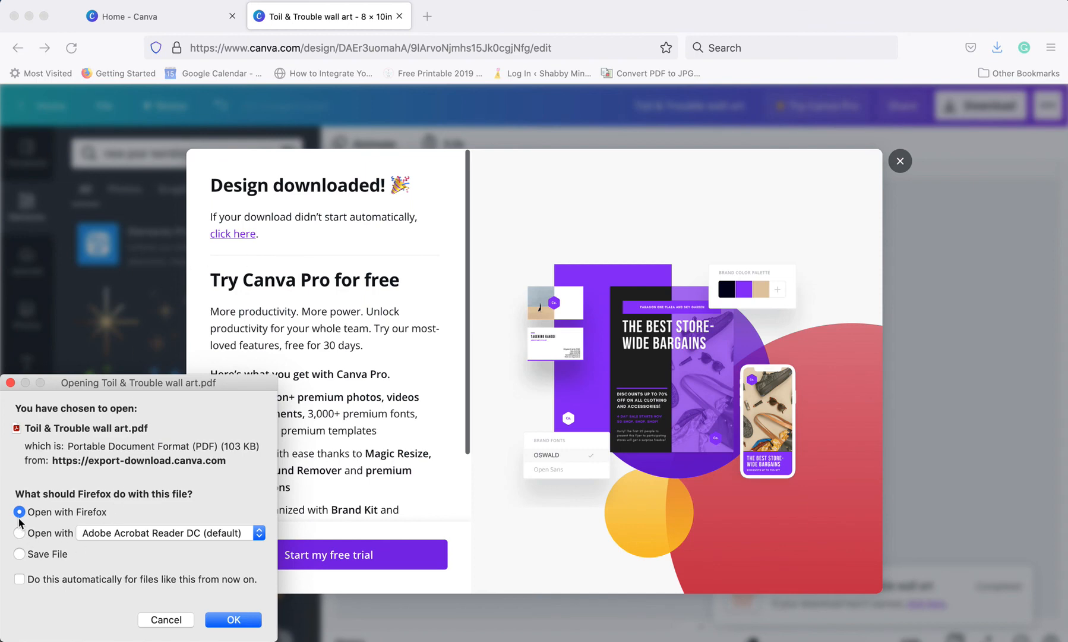
Save the downloaded file to the Desktop as "Toil & Trouble wall art.pdf".
click(19, 553)
click(233, 619)
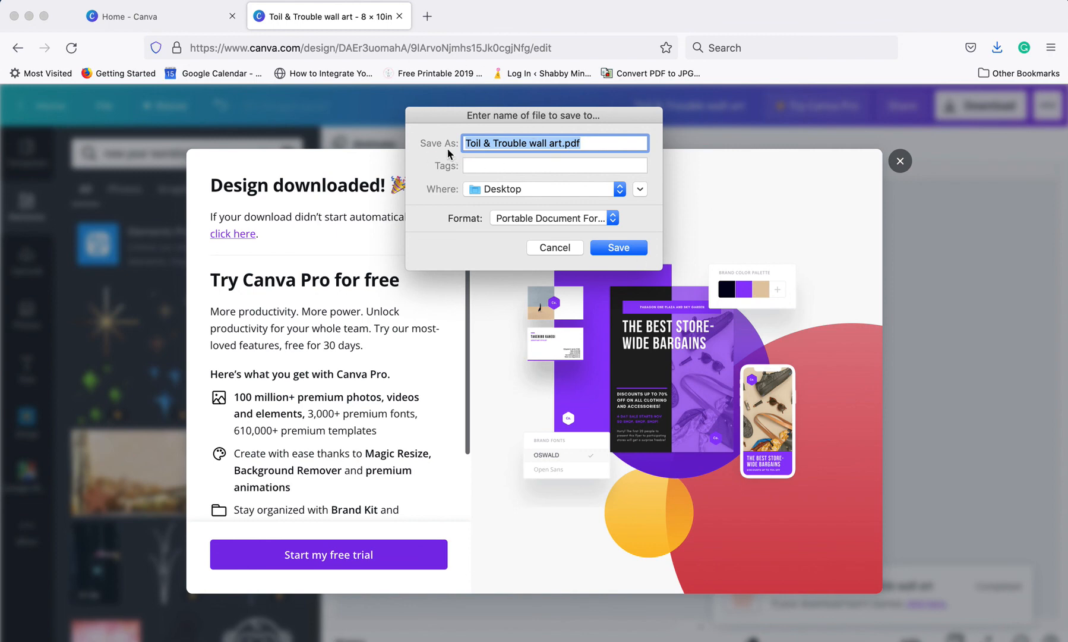
click(646, 252)
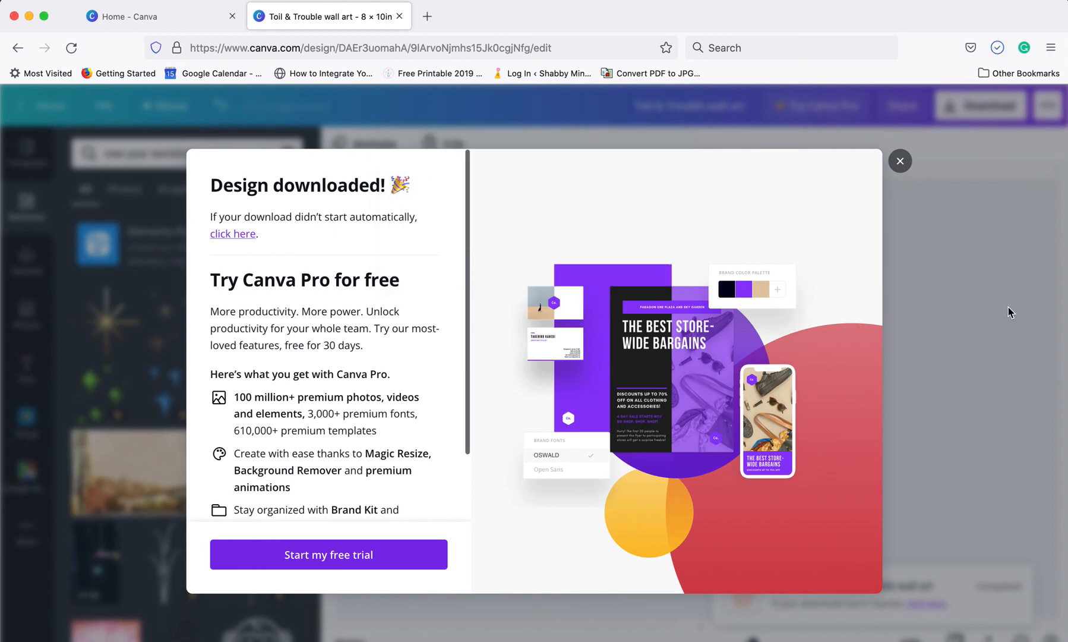
Switch to Finder and look through the newest files on the 1TB drive for the downloaded PDF.
mouse_move(3, 638)
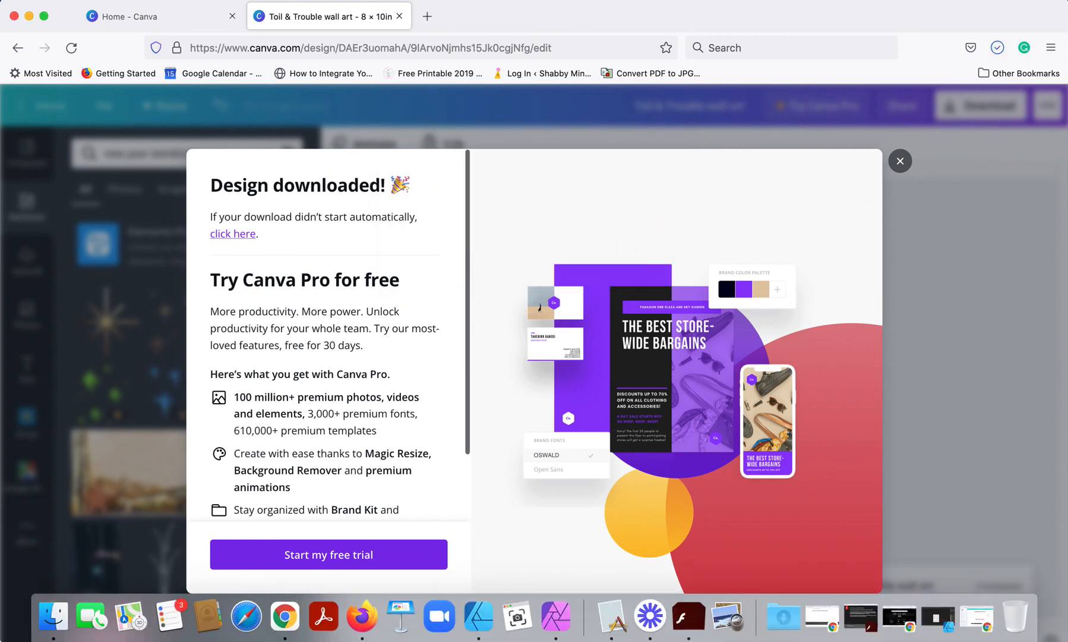
click(52, 624)
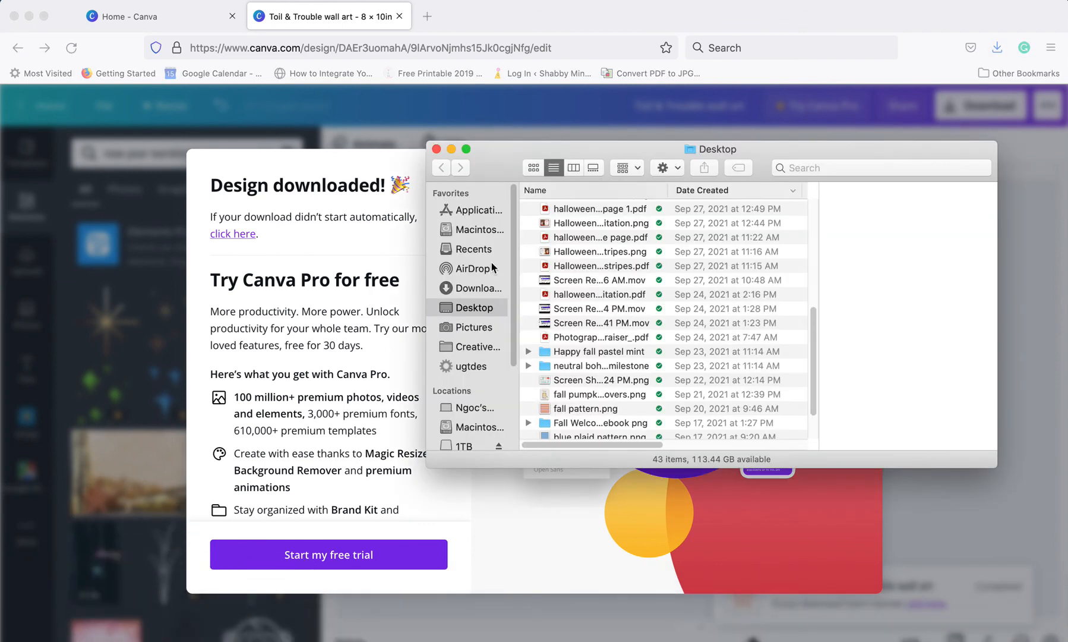
click(470, 446)
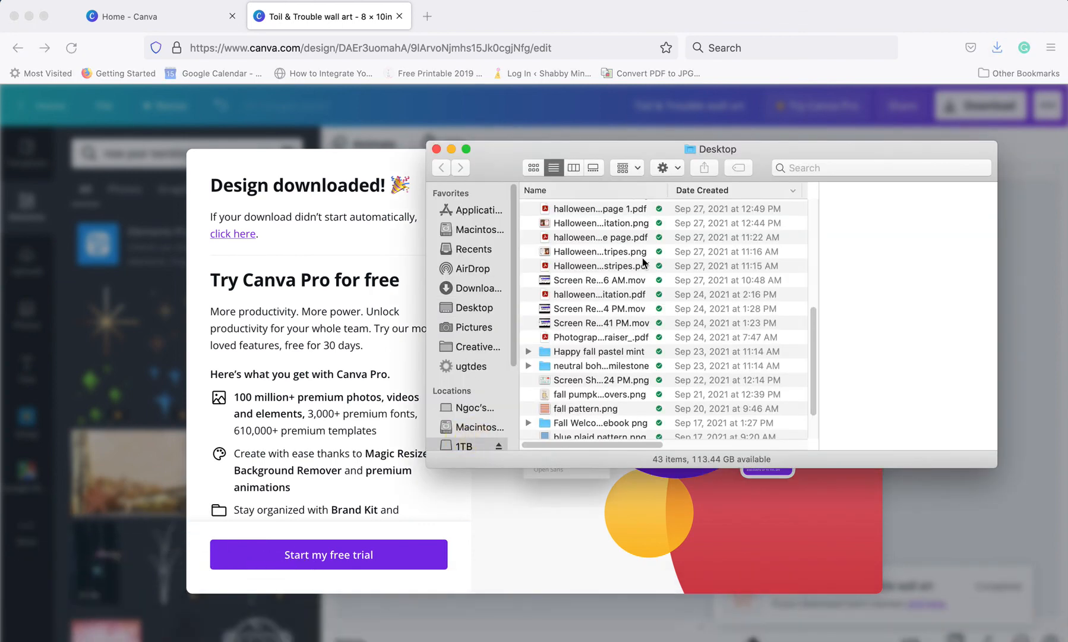
scroll(642, 268, up, 10)
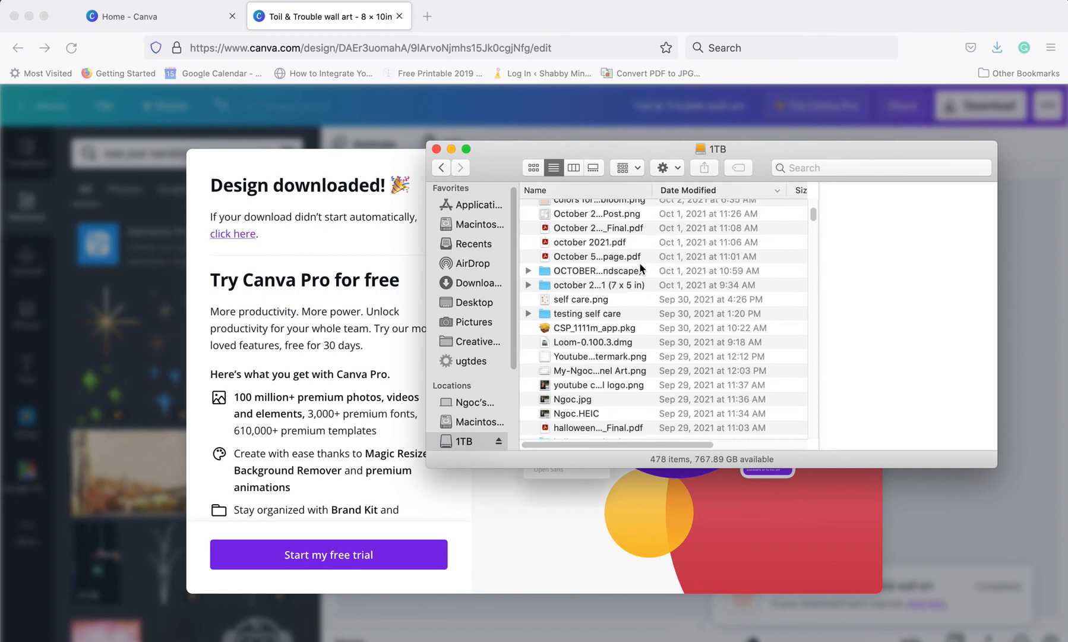
click(702, 191)
click(703, 190)
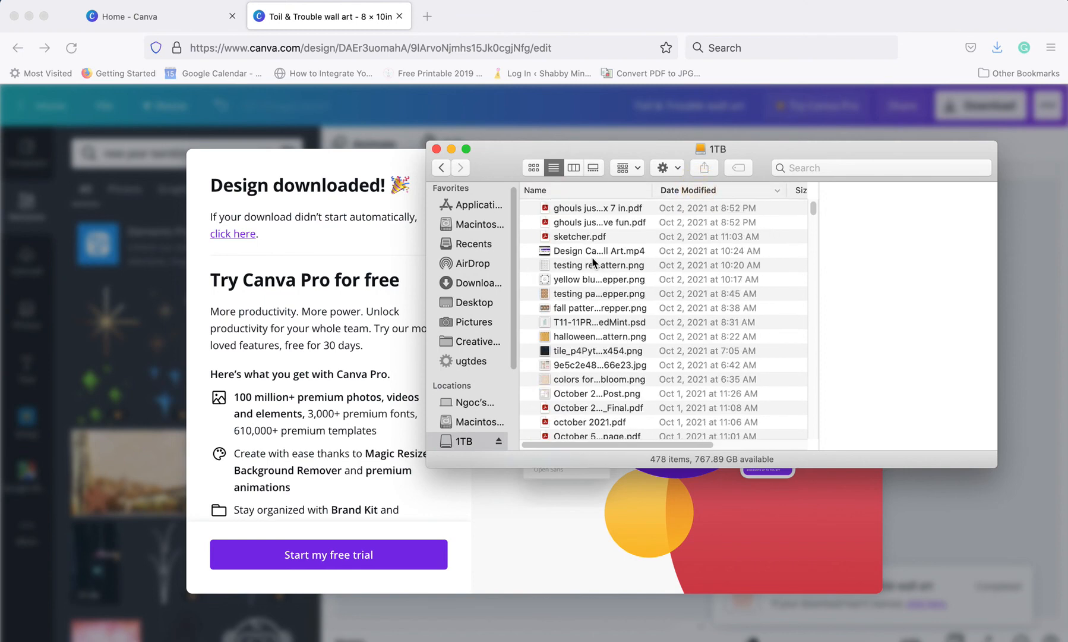
Show the Desktop folder's files sorted by creation date, newest first.
click(479, 304)
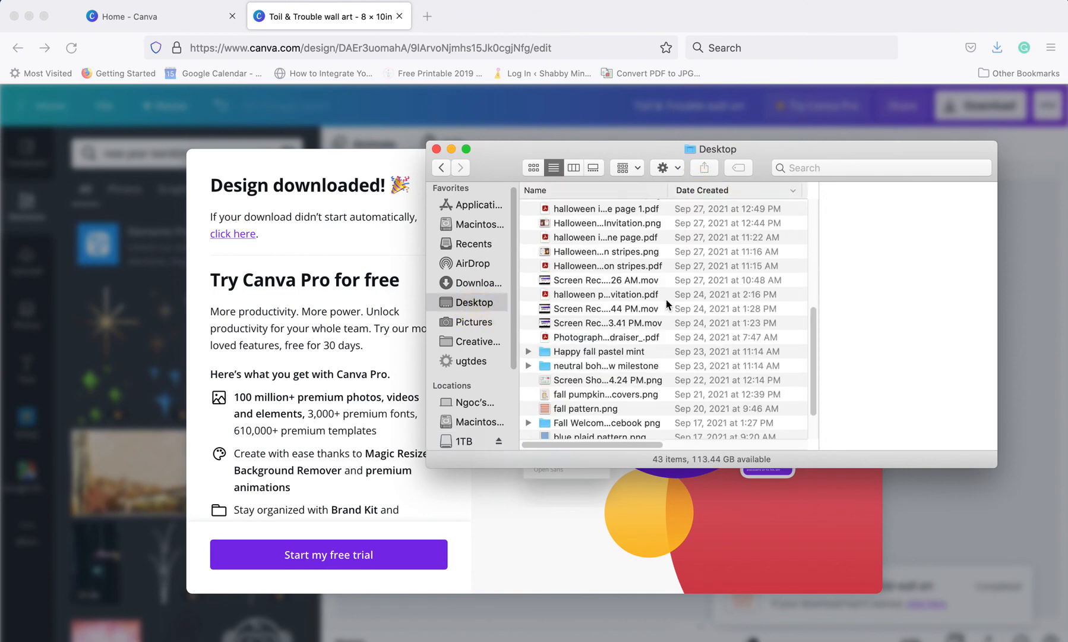
click(721, 190)
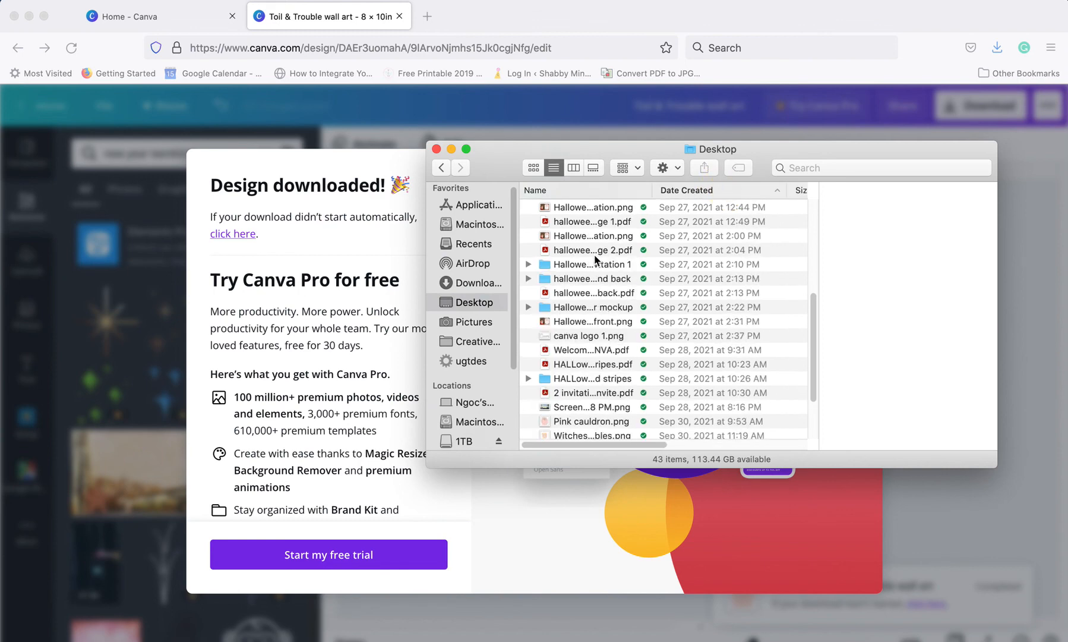
scroll(597, 260, up, 10)
click(695, 190)
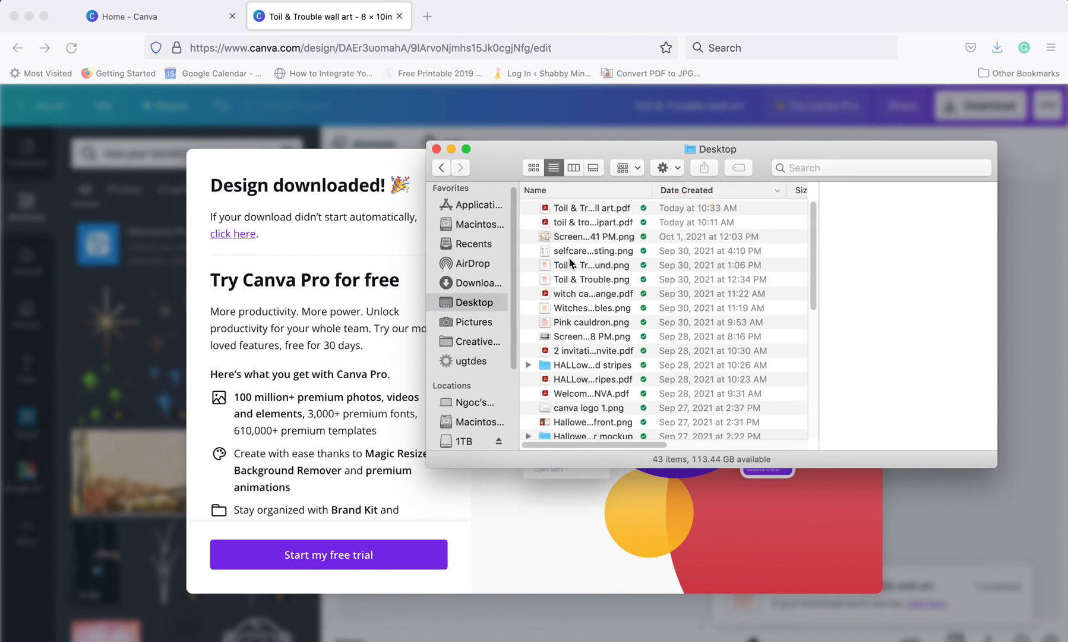
Open "Toil & Trouble wall art.pdf" from the Desktop in Adobe Acrobat Reader and look over the page.
click(595, 209)
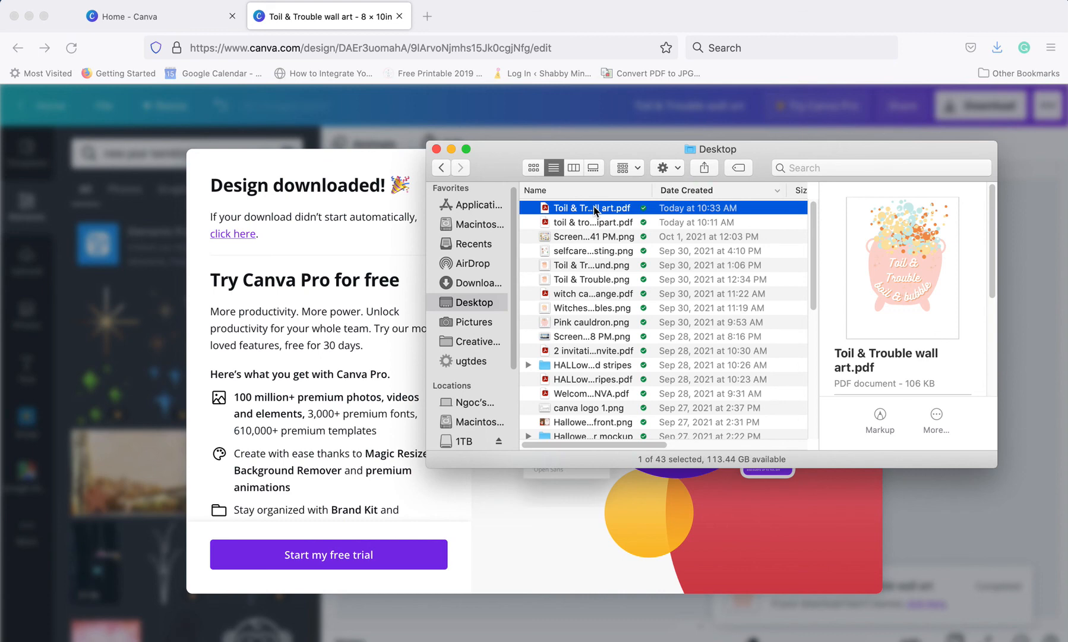
click(595, 209)
double_click(623, 209)
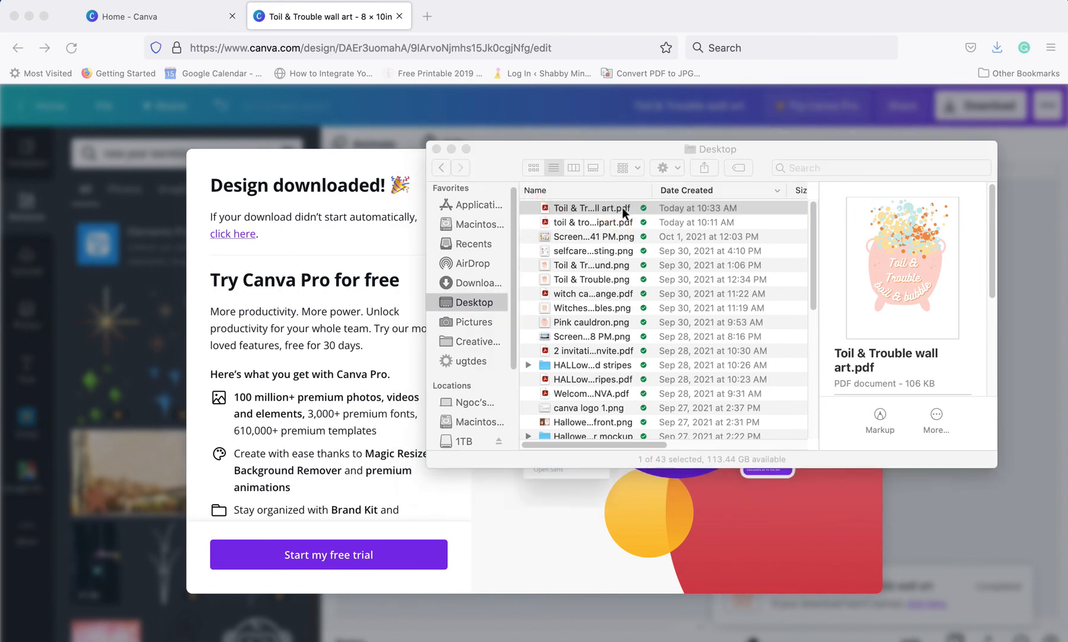
scroll(576, 331, down, 1)
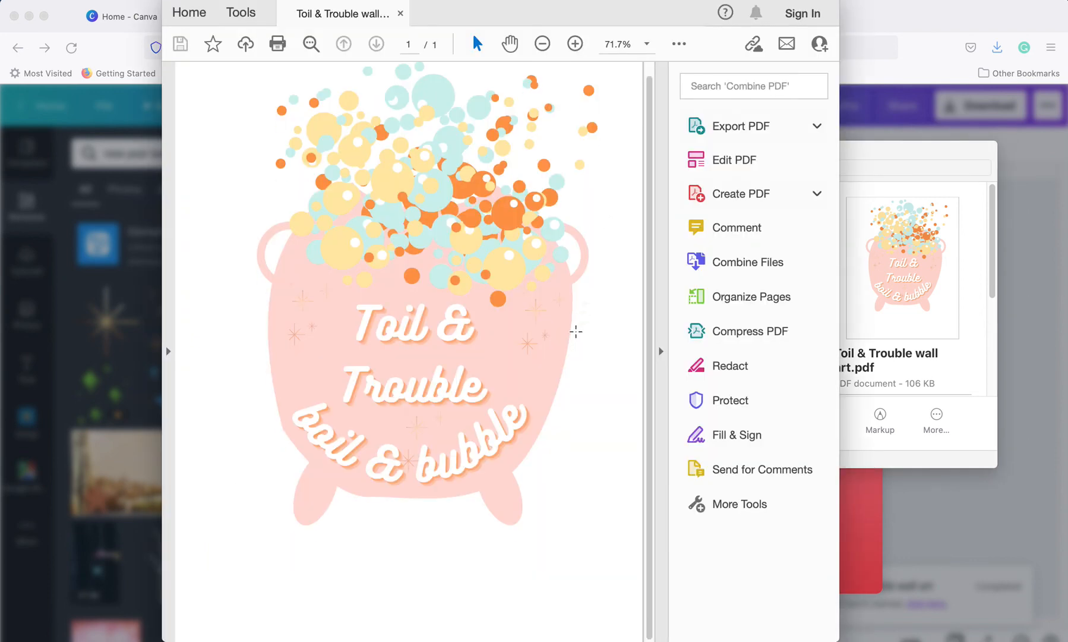
scroll(576, 331, up, 1)
Check the PDF's print settings, close them without printing and switch back to Canva.
click(279, 47)
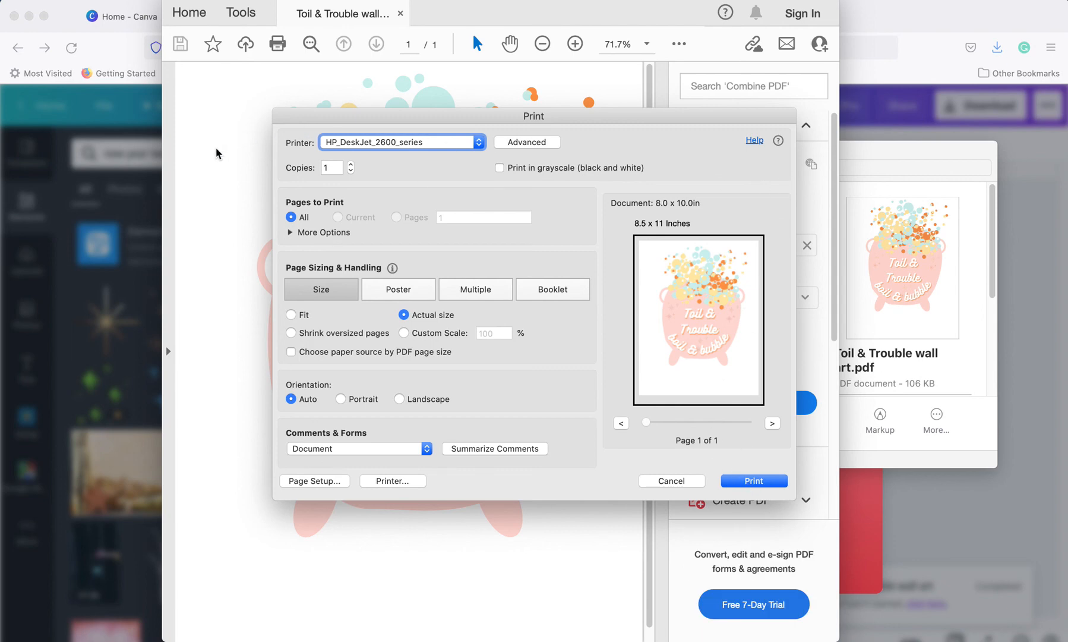
click(672, 480)
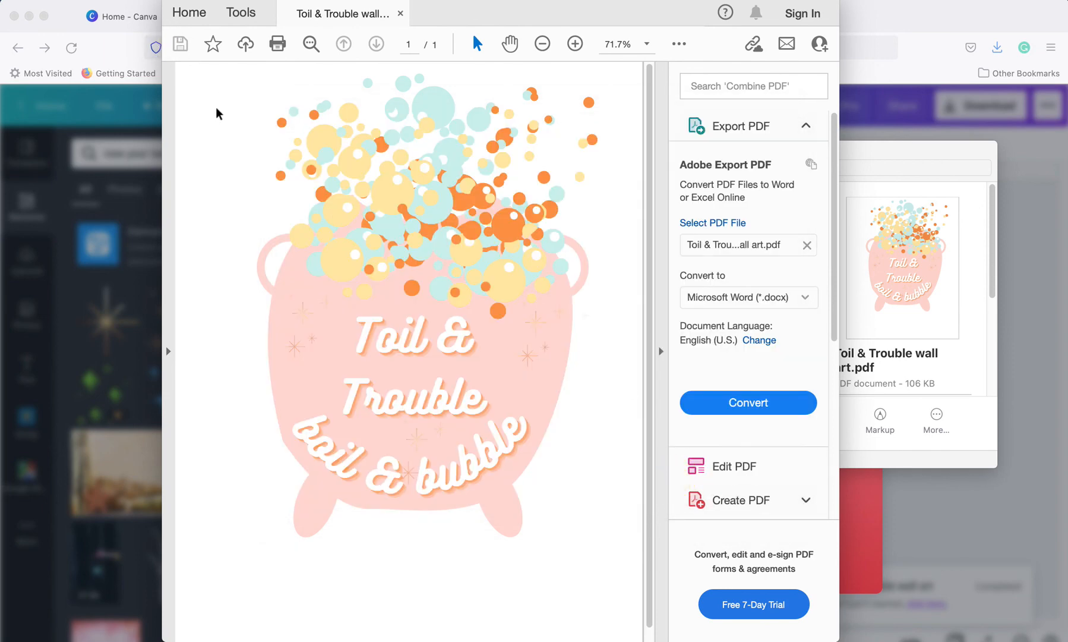
click(208, 156)
click(1029, 293)
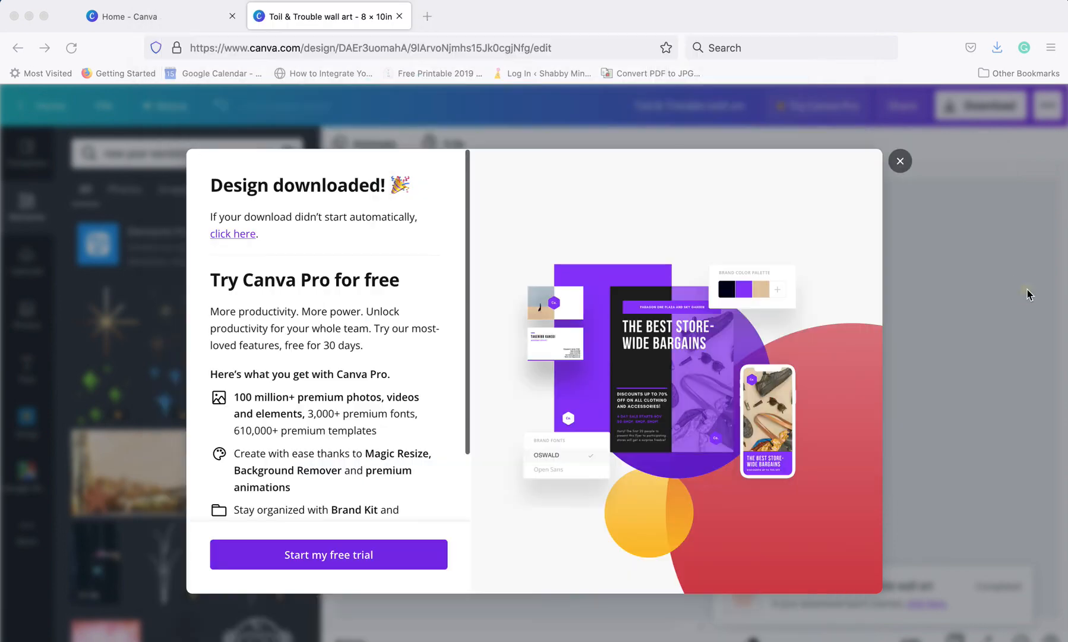